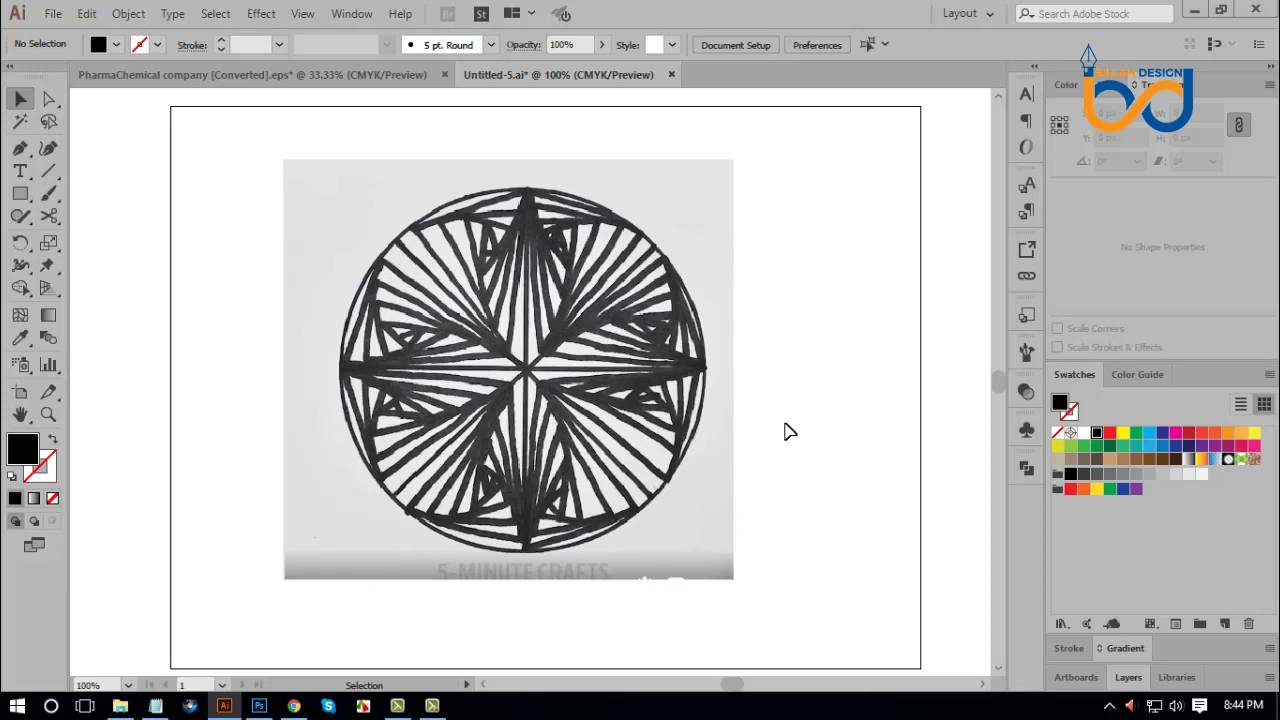
# Step: Examine the placed reference sketch and the finished circular line patterns beside the artboard
pyautogui.click(672, 372)
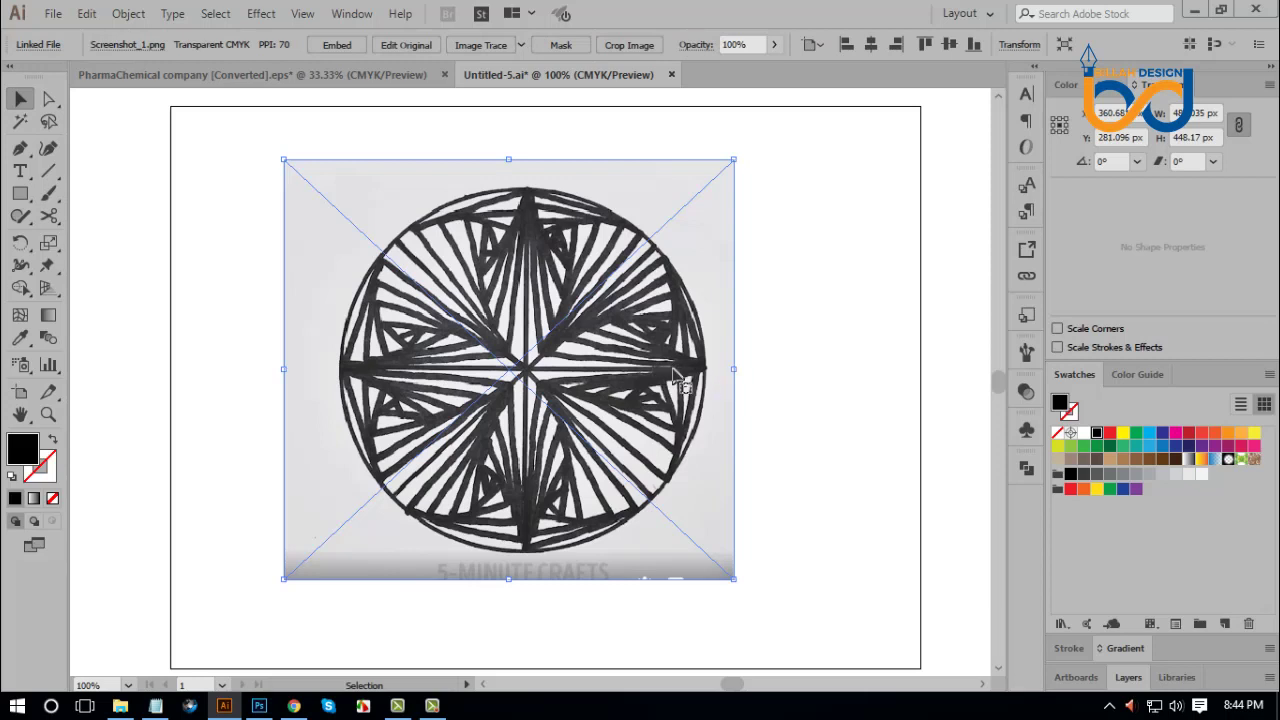
pyautogui.click(797, 399)
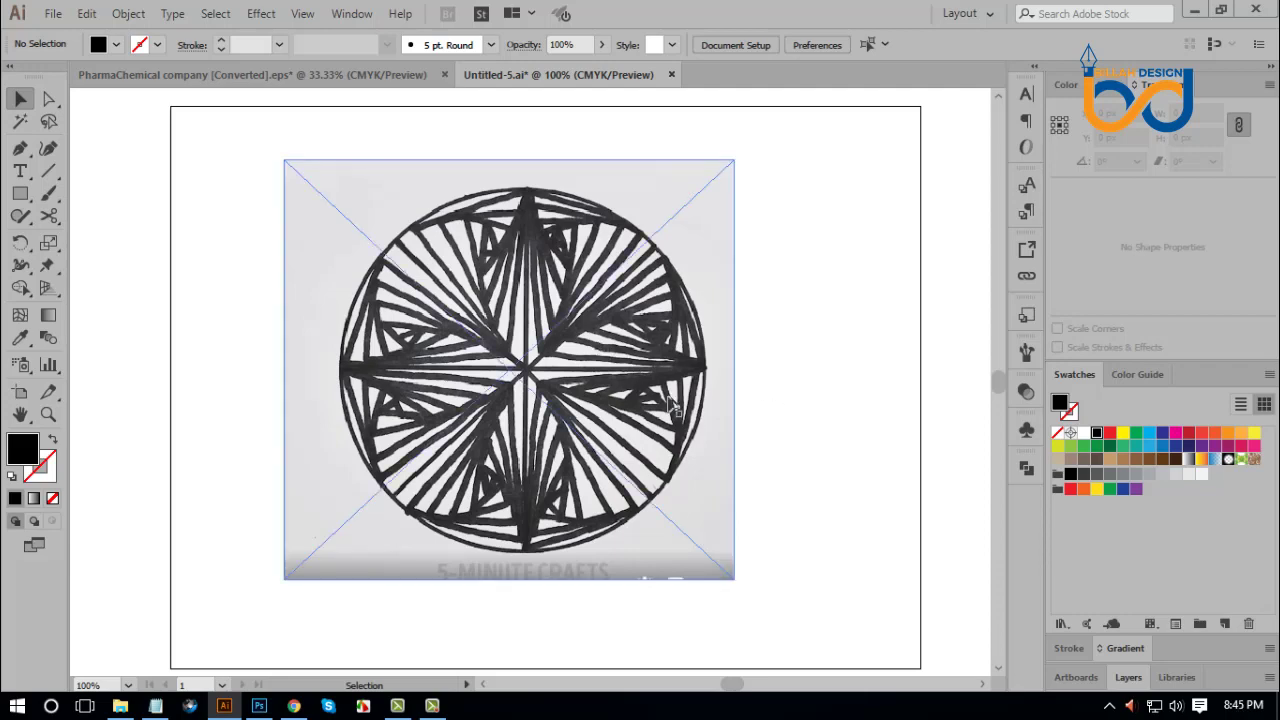
pyautogui.moveTo(894, 420); pyautogui.dragTo(566, 374)
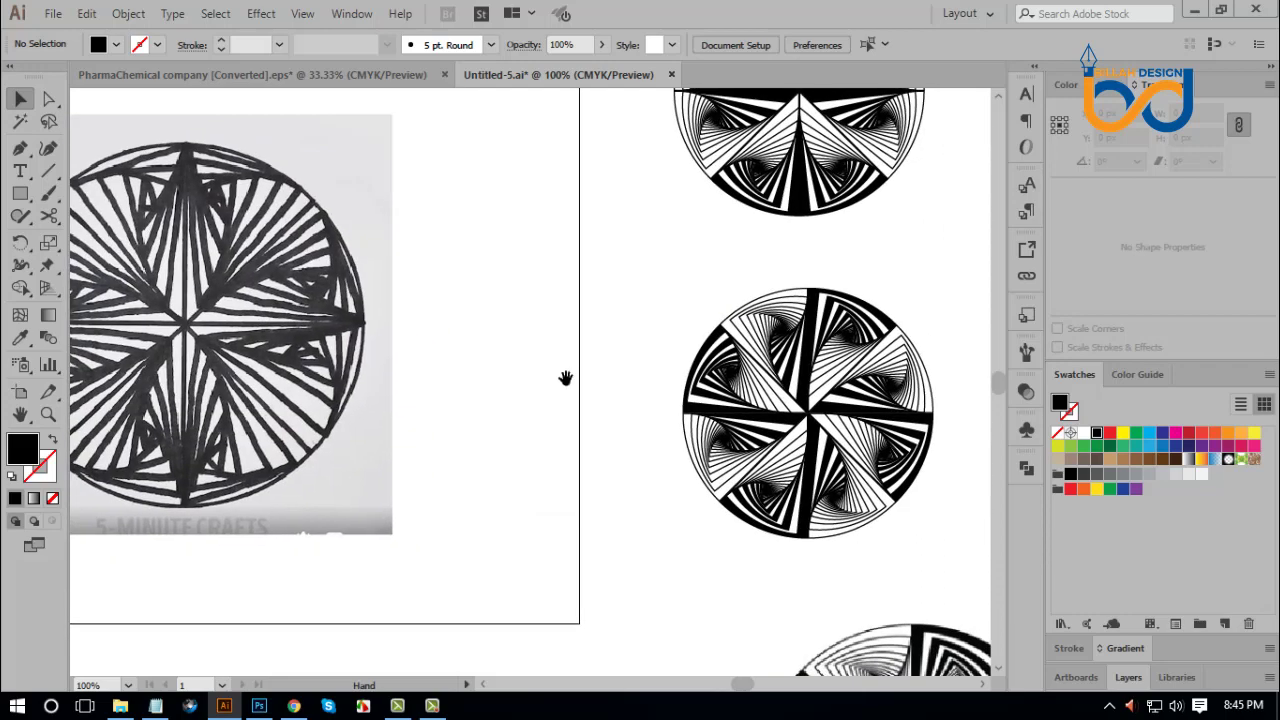
pyautogui.moveTo(785, 395); pyautogui.dragTo(760, 272)
pyautogui.scroll(-5, 755, 280)
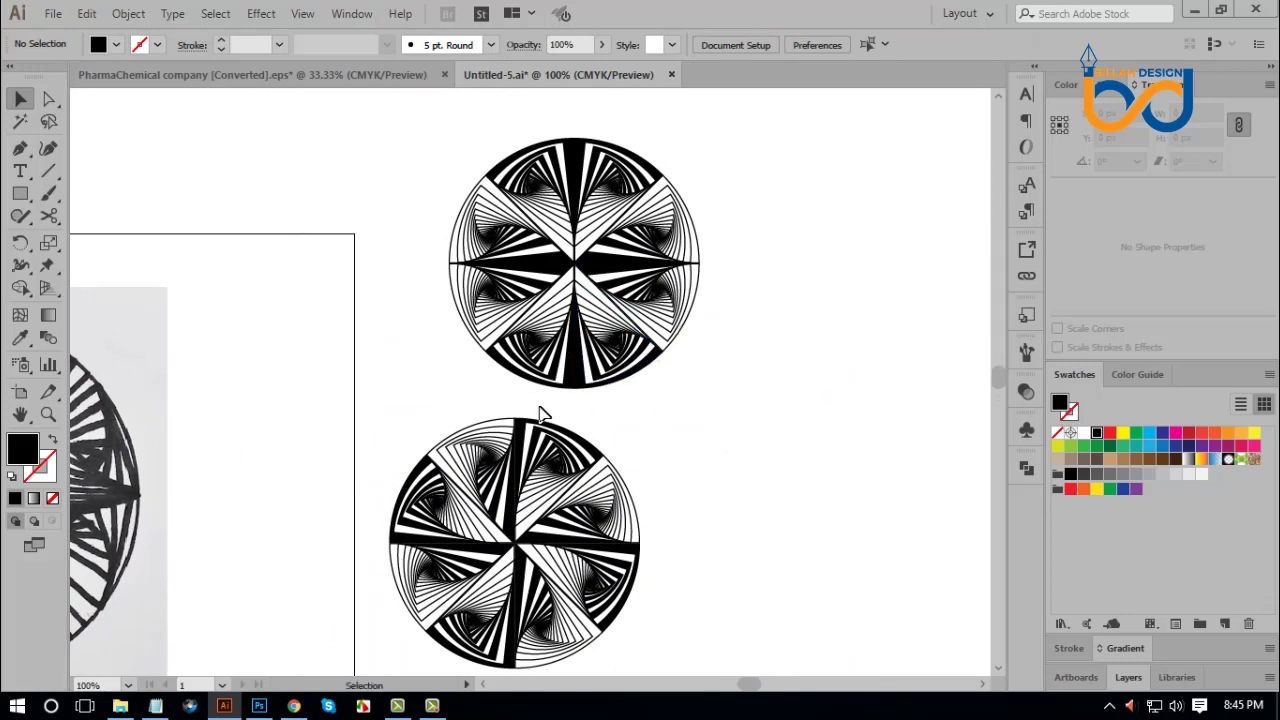
pyautogui.hscroll(-10, 445, 416)
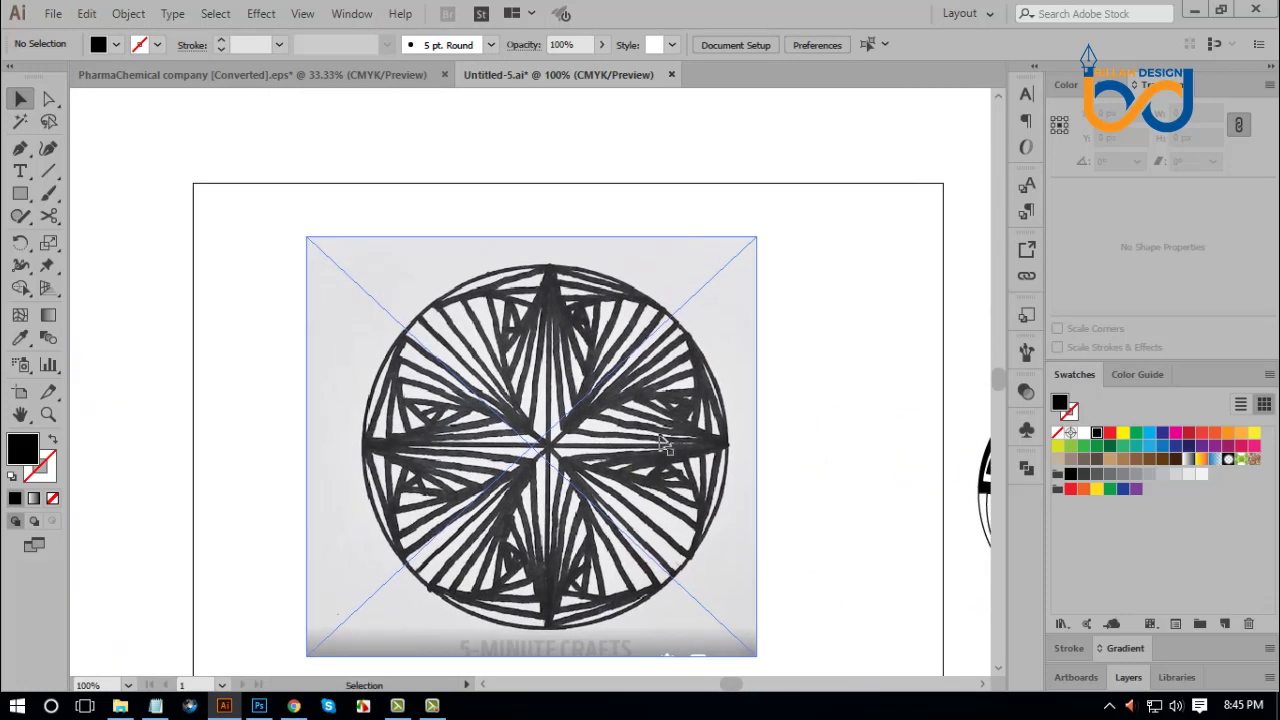
# Step: Delete the placed reference image of the circular star drawing from the artboard
pyautogui.click(640, 420)
pyautogui.press('Delete')
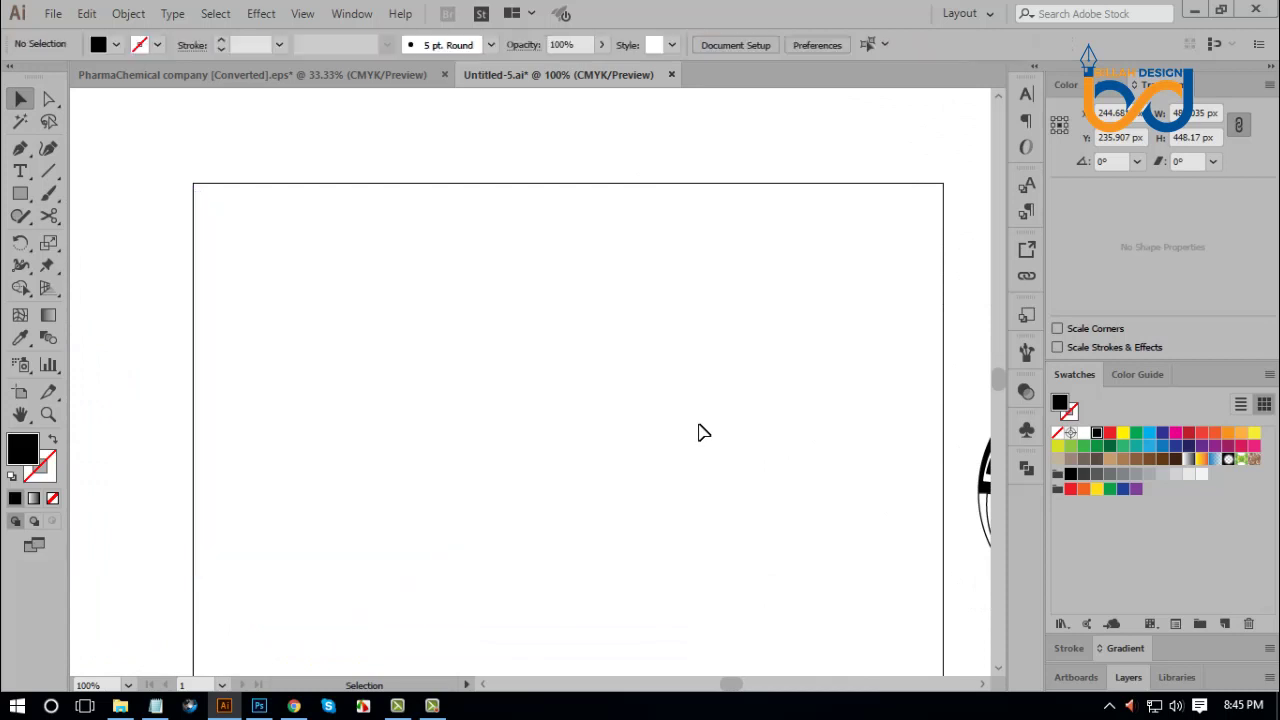
pyautogui.scroll(-2, 510, 328)
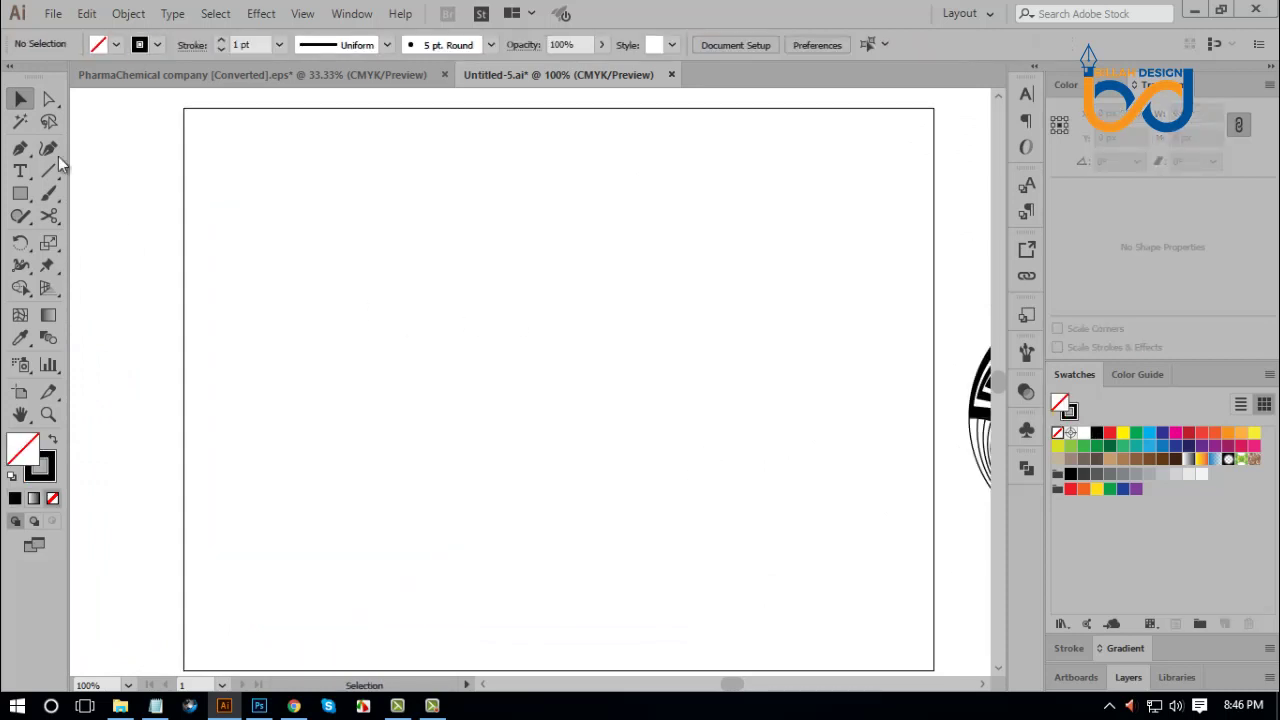
# Step: Draw an unfilled circle about 204 px in diameter near the middle of the artboard with the Ellipse tool
pyautogui.click(20, 193)
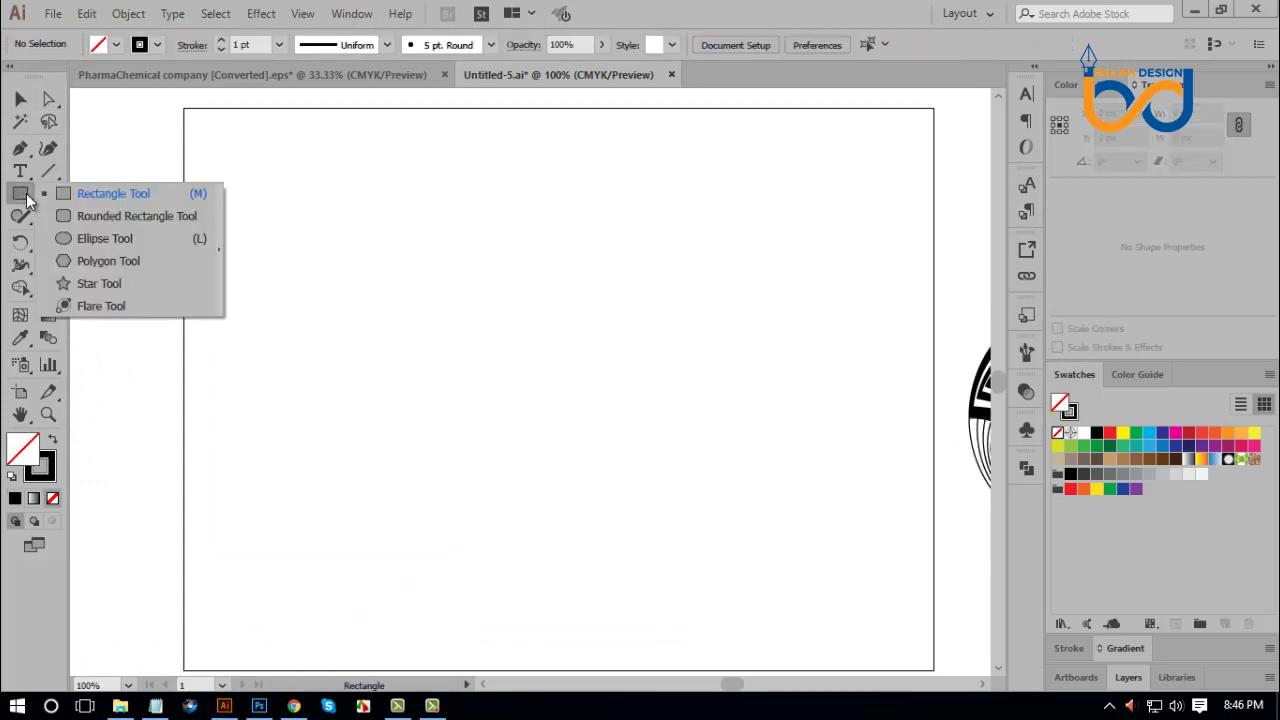
pyautogui.click(82, 238)
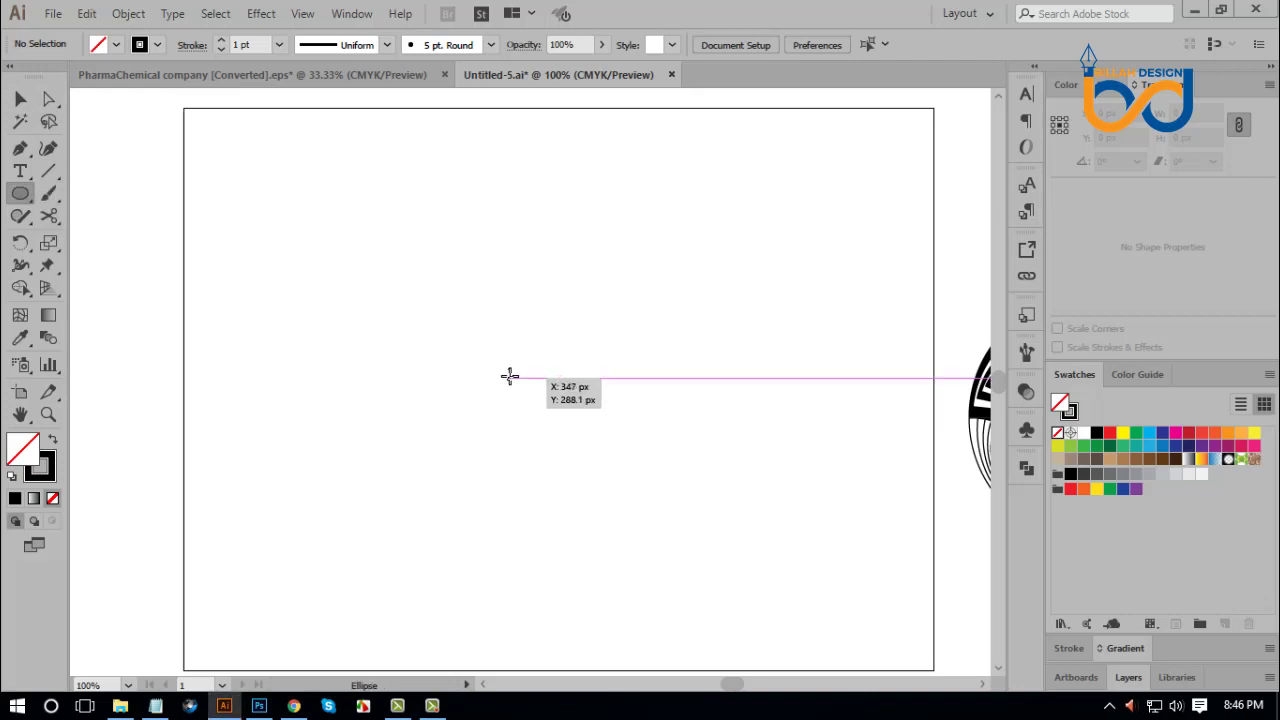
pyautogui.moveTo(514, 351); pyautogui.dragTo(602, 447)
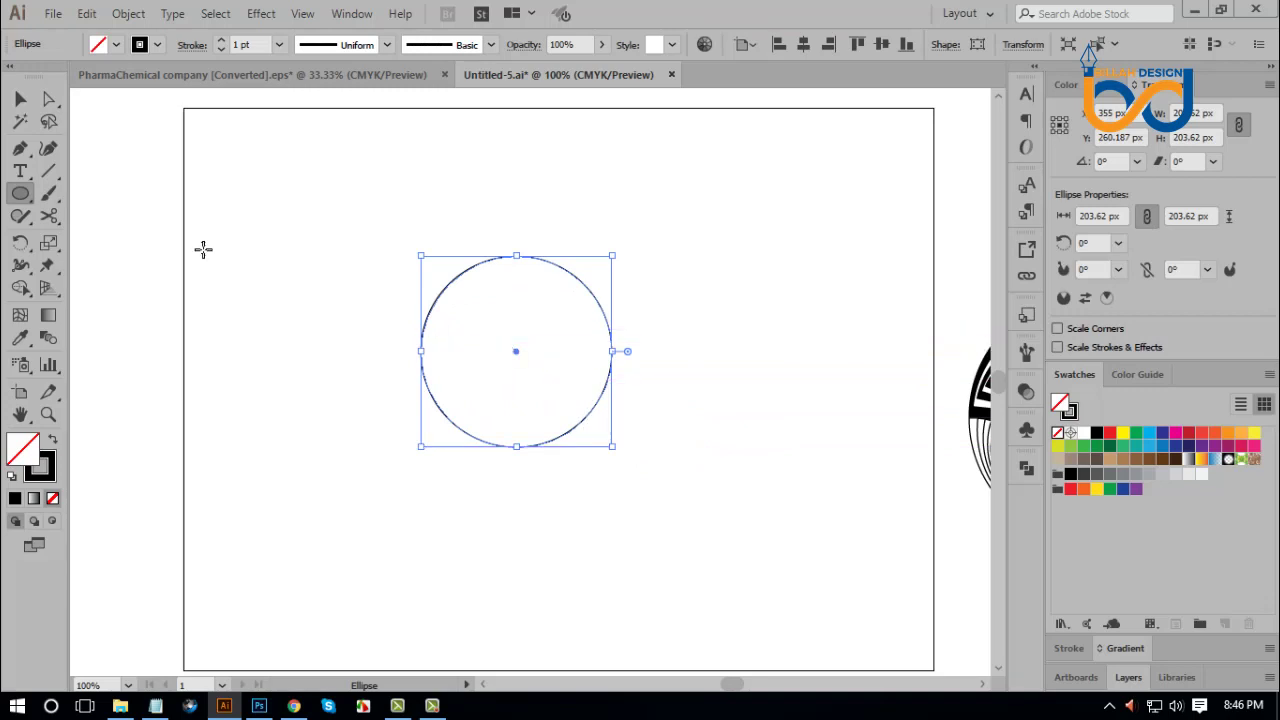
# Step: Draw a vertical line about 289 px long through the circle's centre and align it with the circle on their vertical centers
pyautogui.click(48, 176)
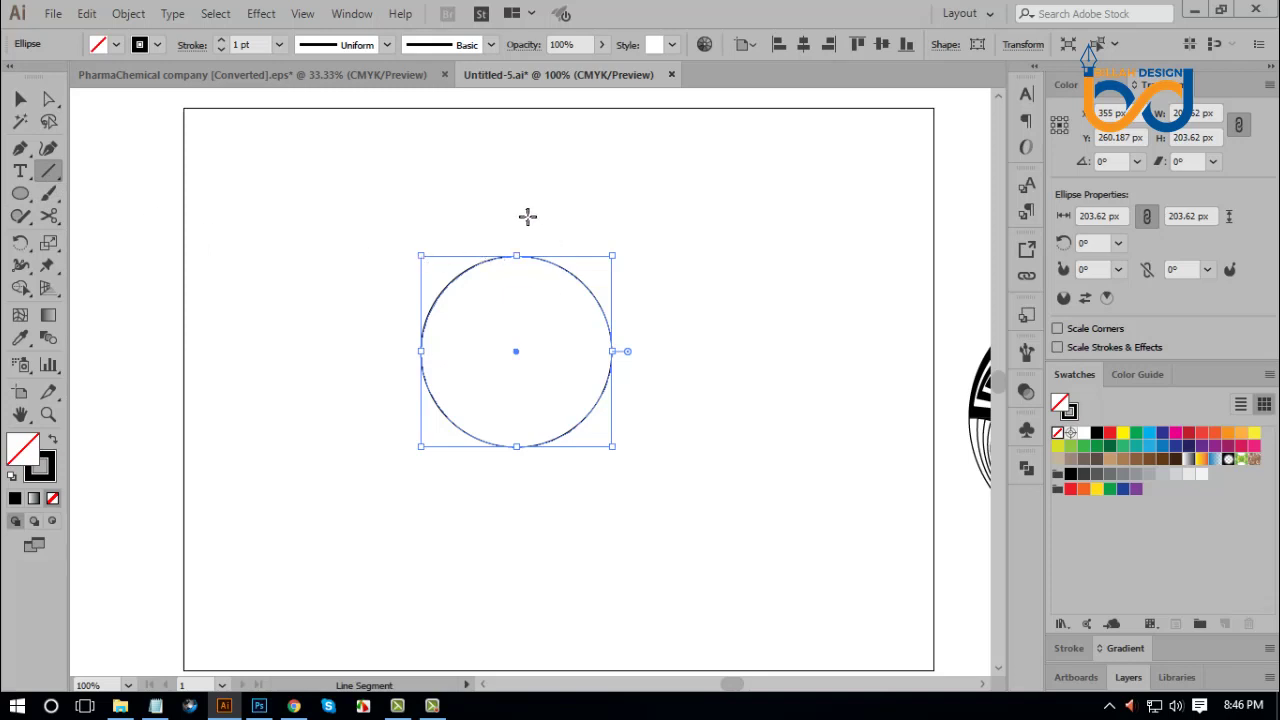
pyautogui.moveTo(519, 209); pyautogui.dragTo(524, 482)
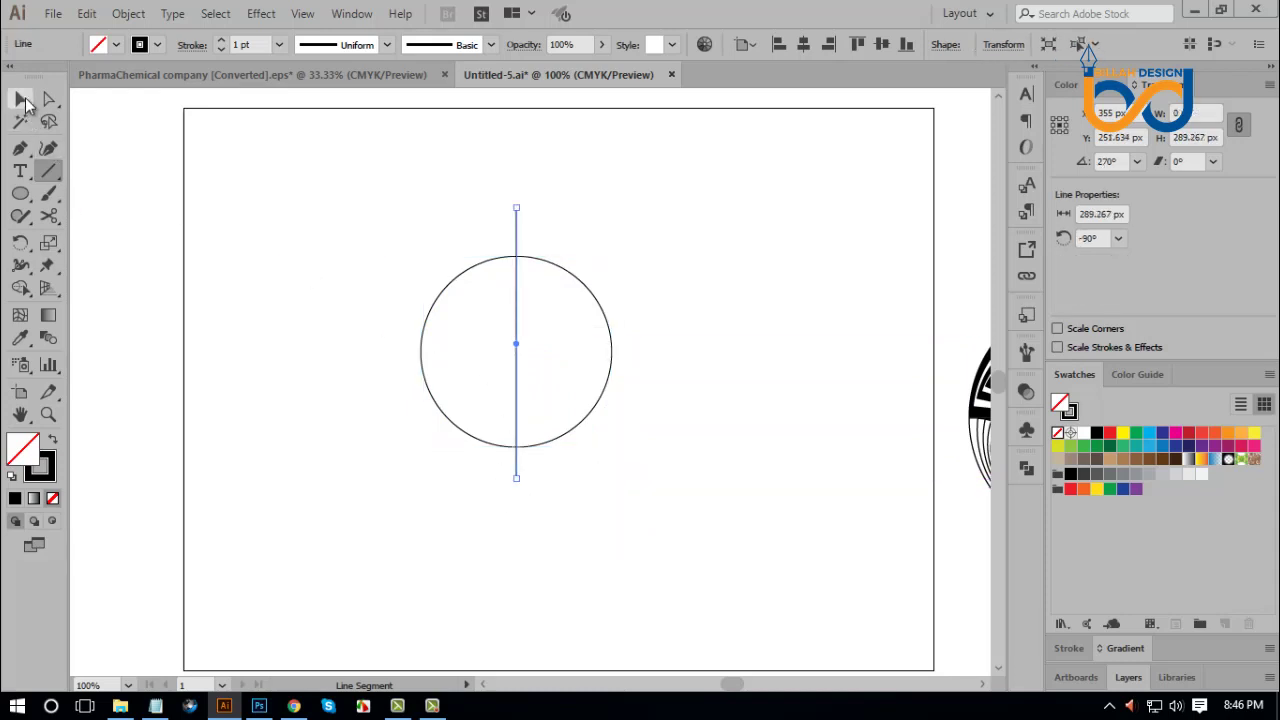
pyautogui.click(20, 98)
pyautogui.moveTo(380, 206); pyautogui.dragTo(585, 298)
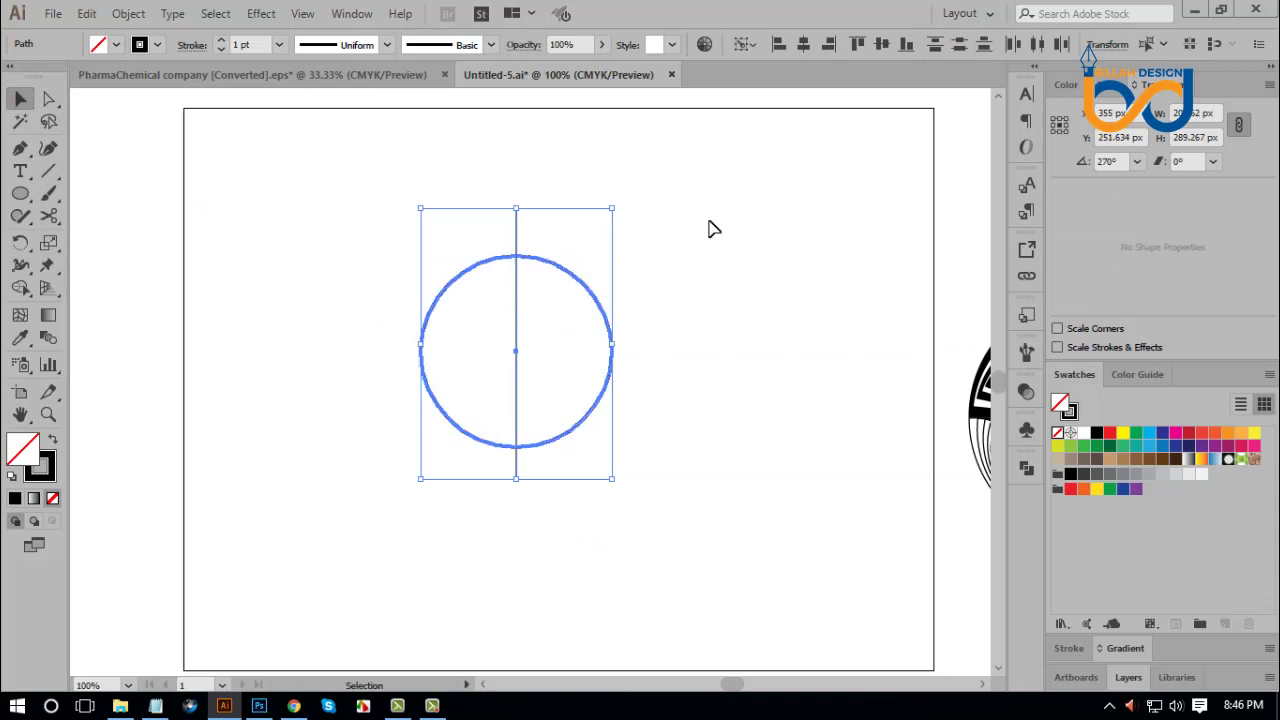
pyautogui.click(881, 44)
pyautogui.click(752, 404)
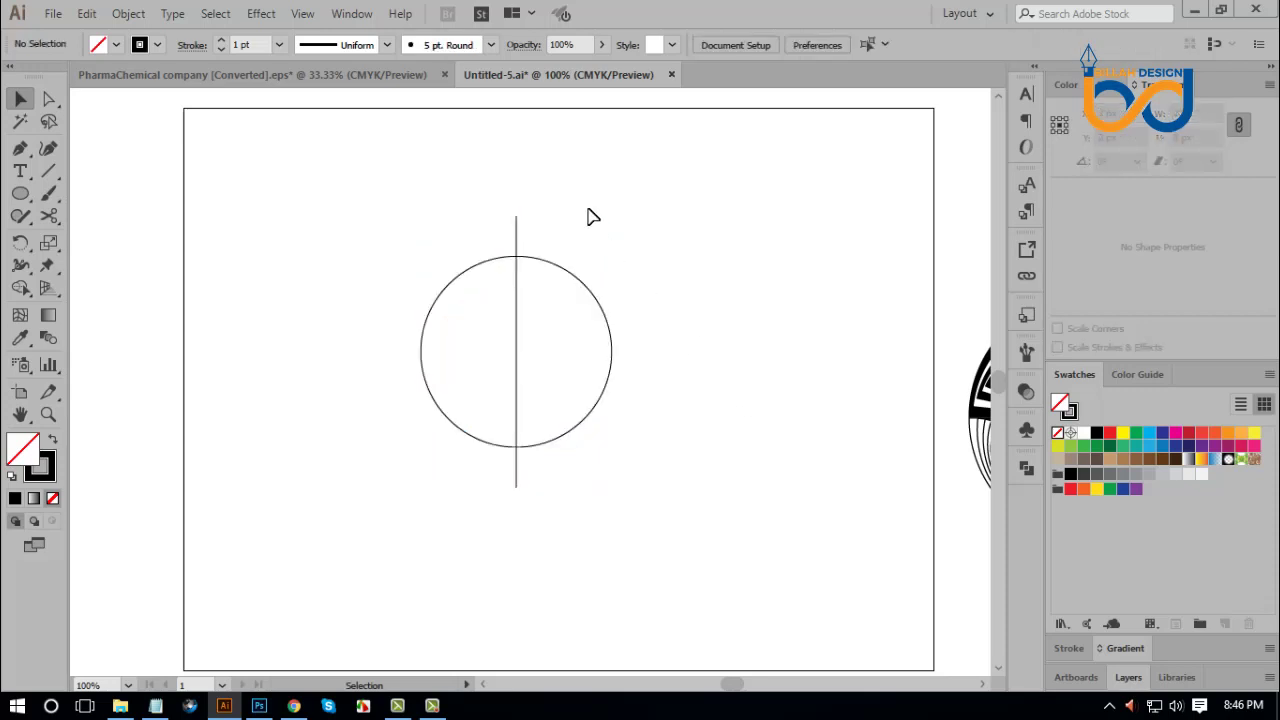
# Step: Duplicate the vertical line in place and rotate the copy 90° to form a cross through the circle's centre
pyautogui.moveTo(586, 192); pyautogui.dragTo(503, 238)
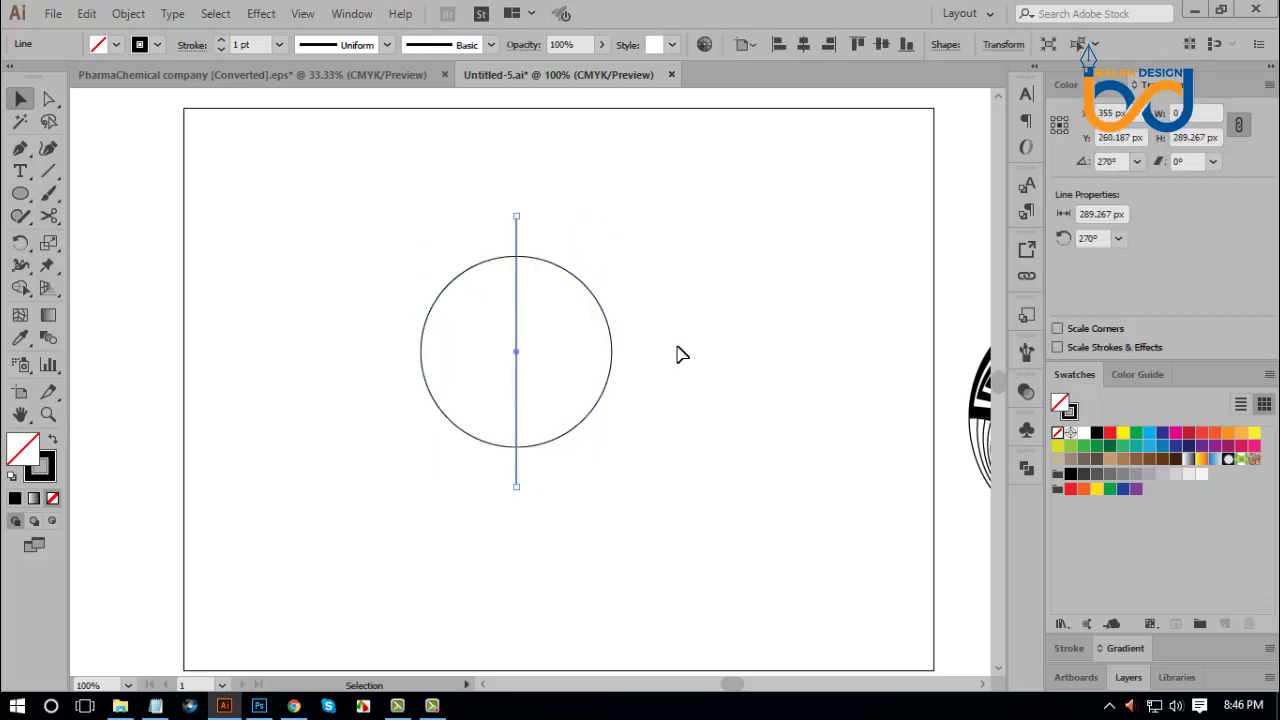
pyautogui.click(87, 14)
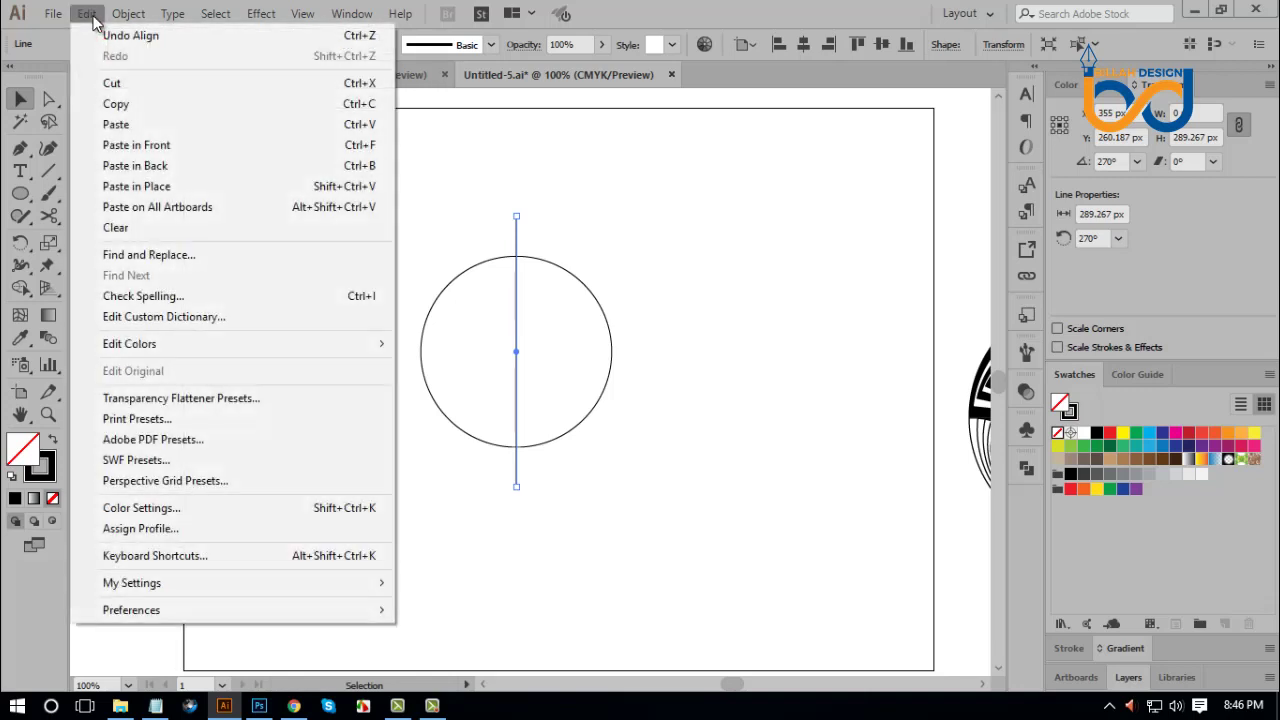
pyautogui.click(127, 106)
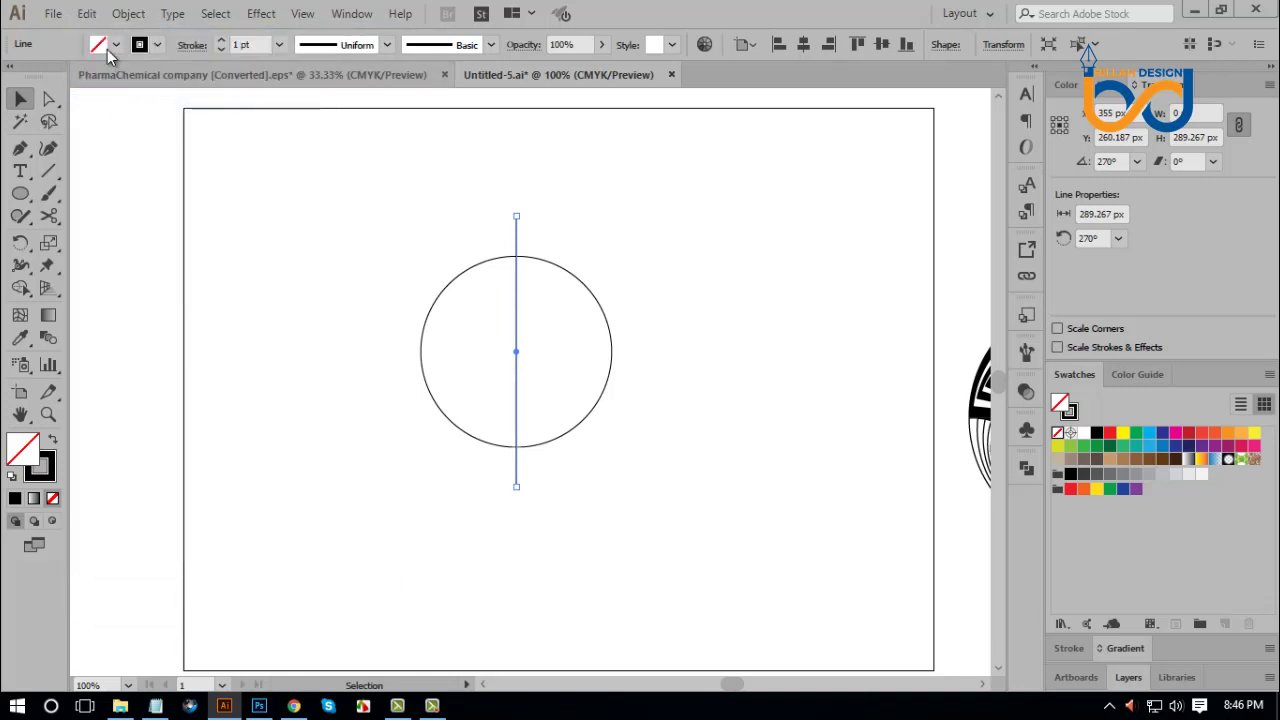
pyautogui.click(88, 14)
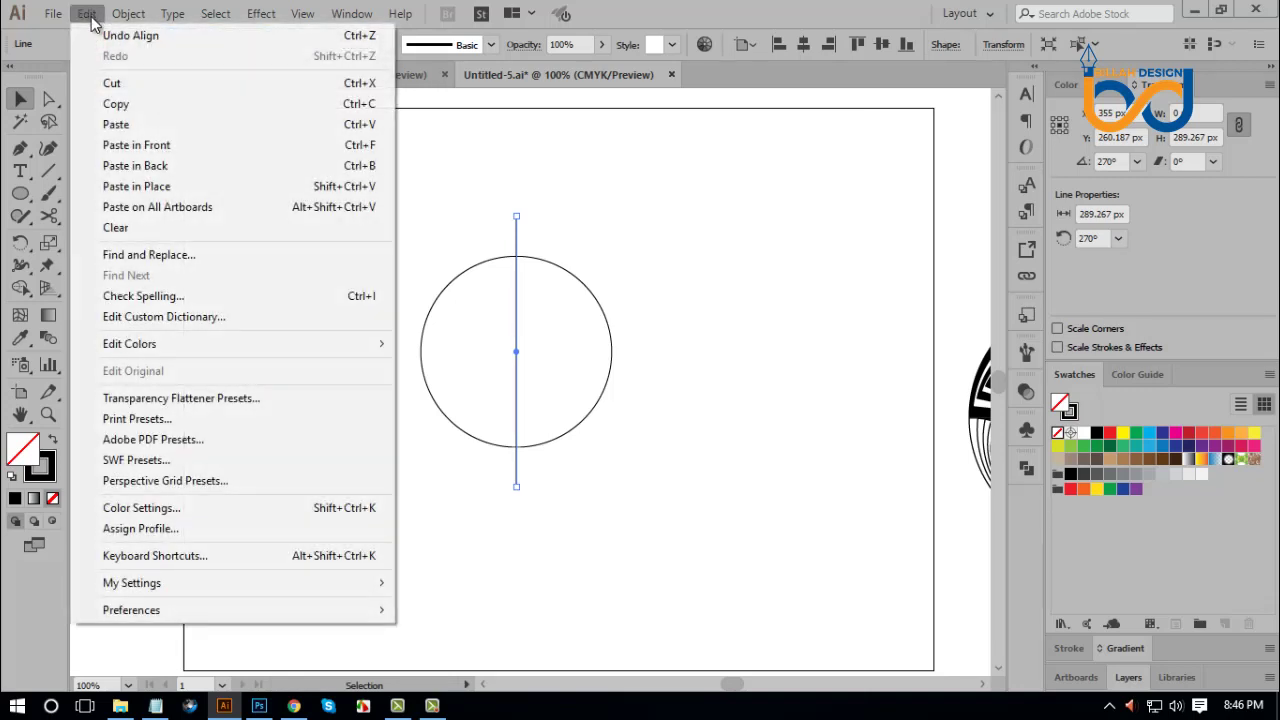
pyautogui.click(161, 151)
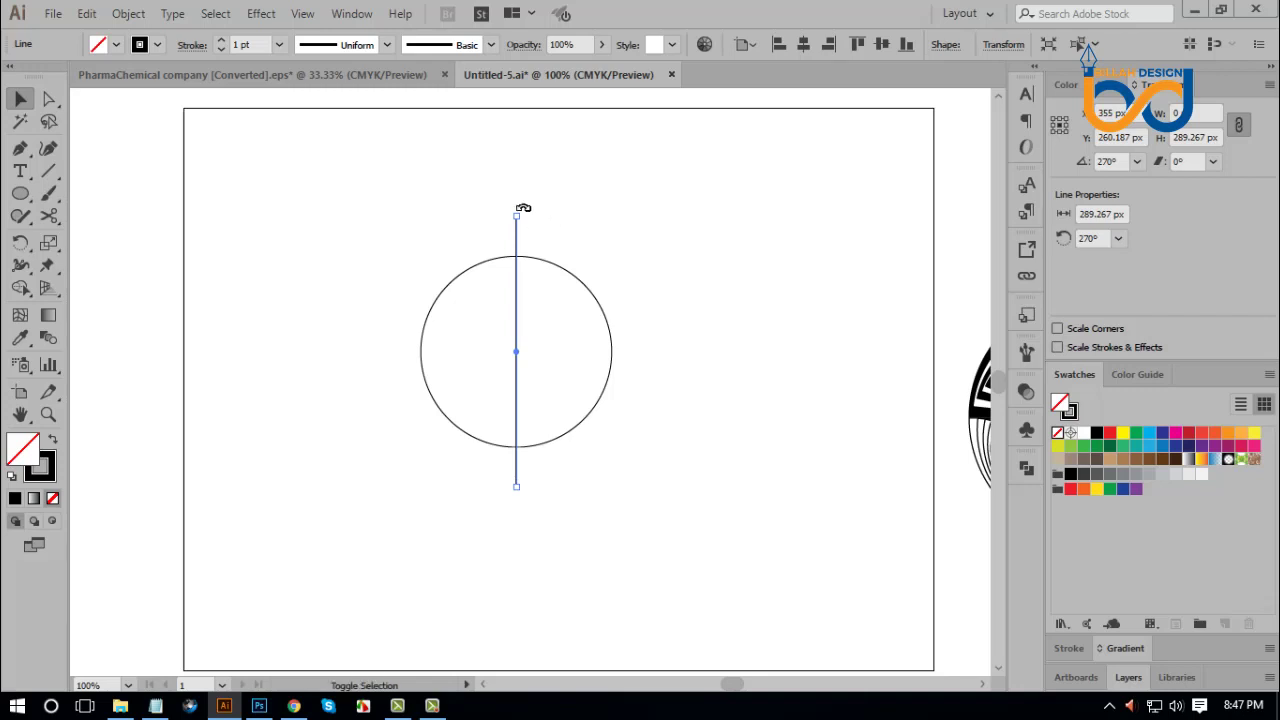
pyautogui.moveTo(521, 207); pyautogui.dragTo(651, 340)
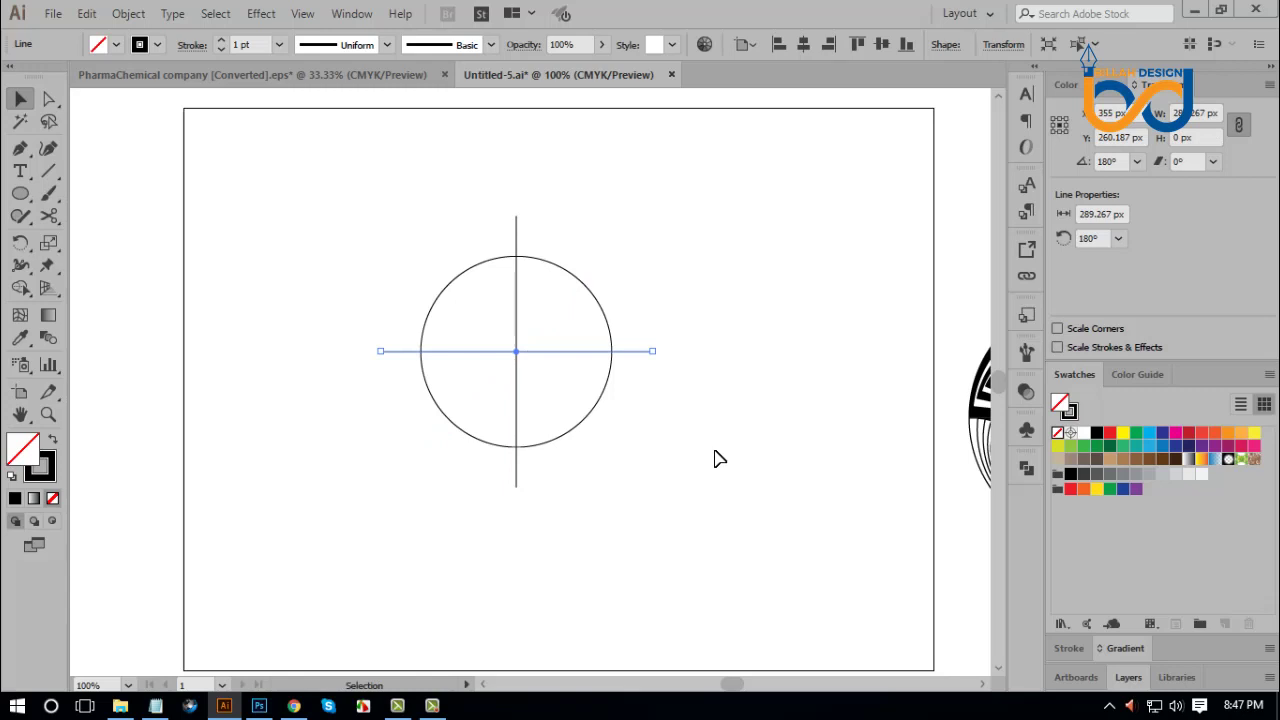
pyautogui.click(686, 349)
# Step: Duplicate both crossing lines in place and rotate the copies 45° so eight equal spokes cross the circle
pyautogui.click(648, 351)
pyautogui.keyDown('shift'); pyautogui.click(516, 228); pyautogui.keyUp('shift')
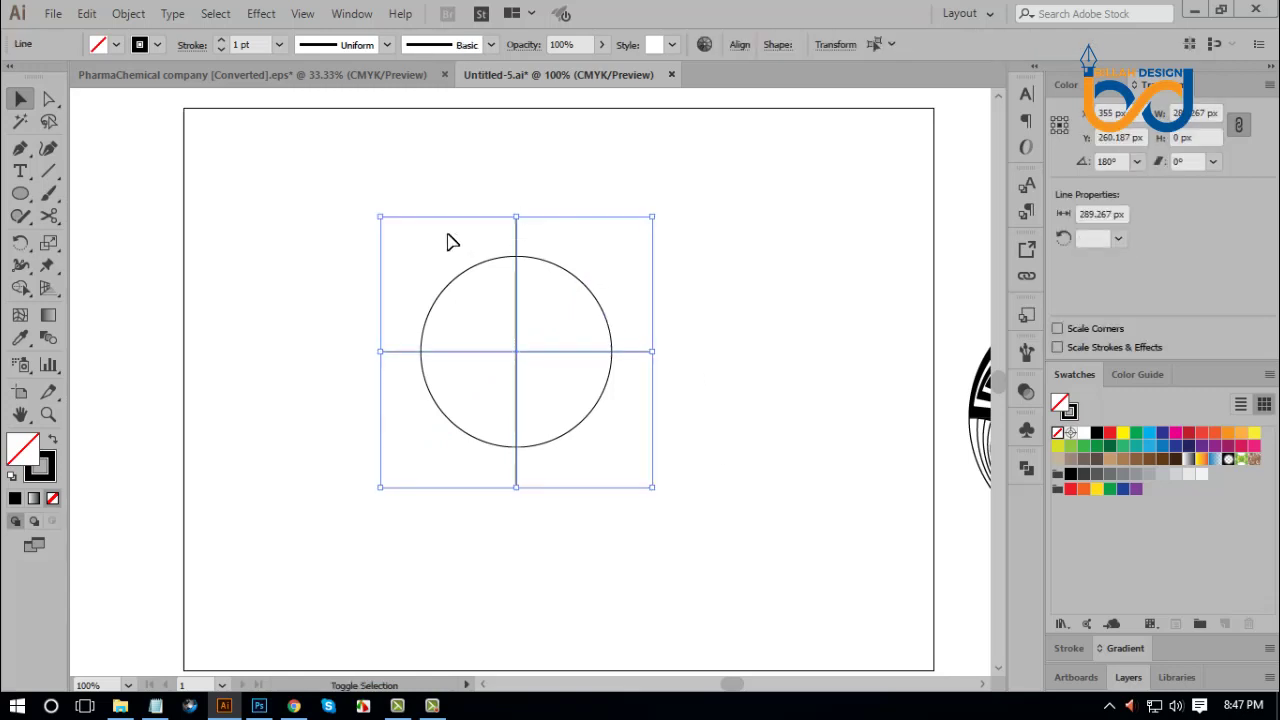
pyautogui.click(90, 15)
pyautogui.click(125, 117)
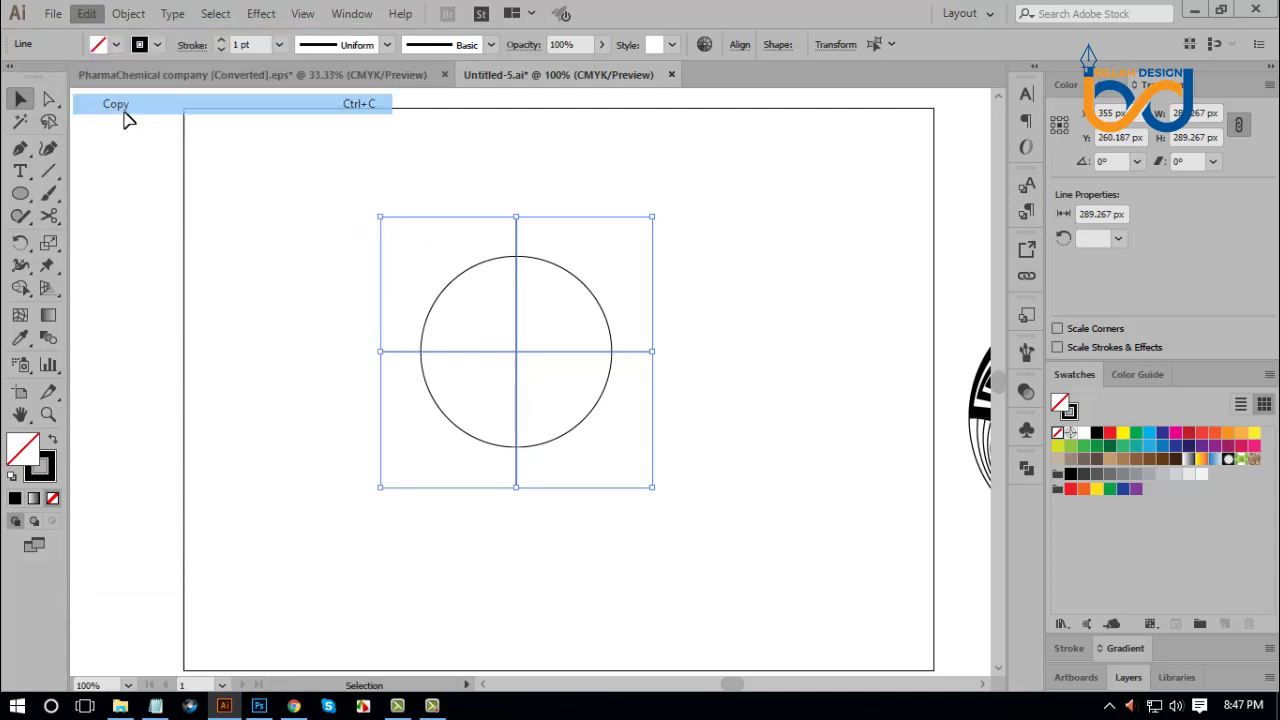
pyautogui.click(88, 14)
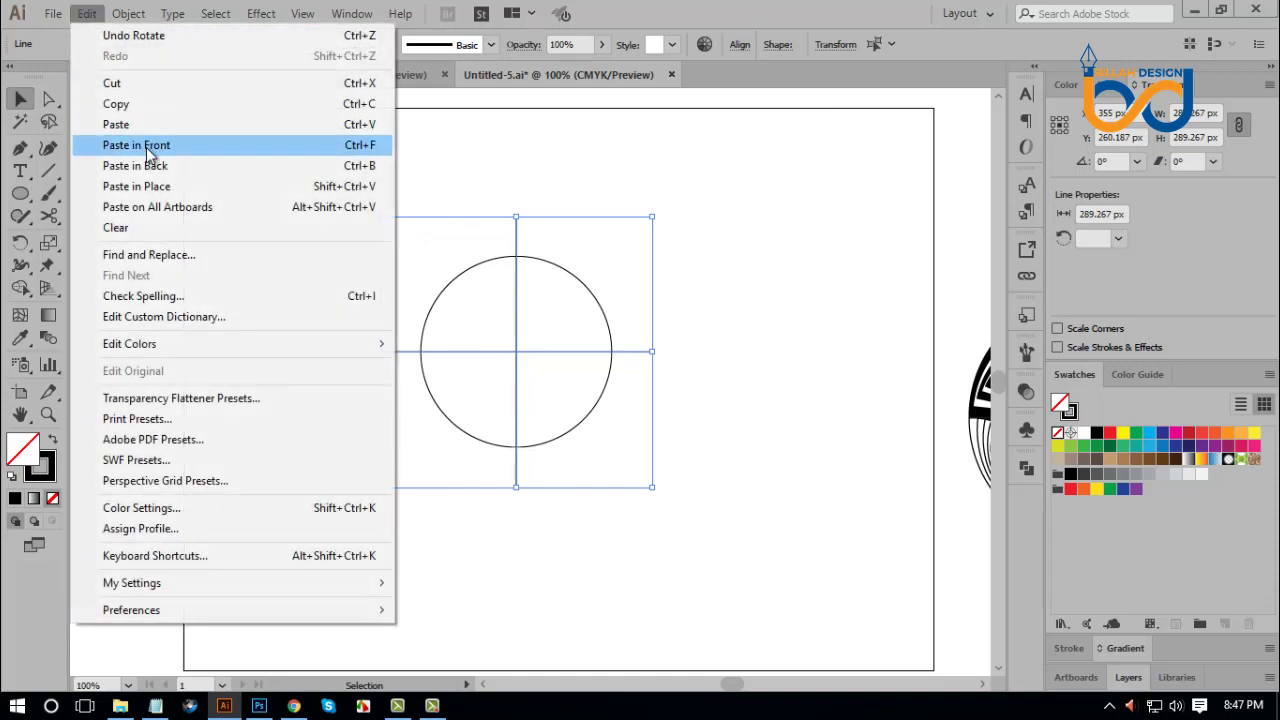
pyautogui.click(147, 150)
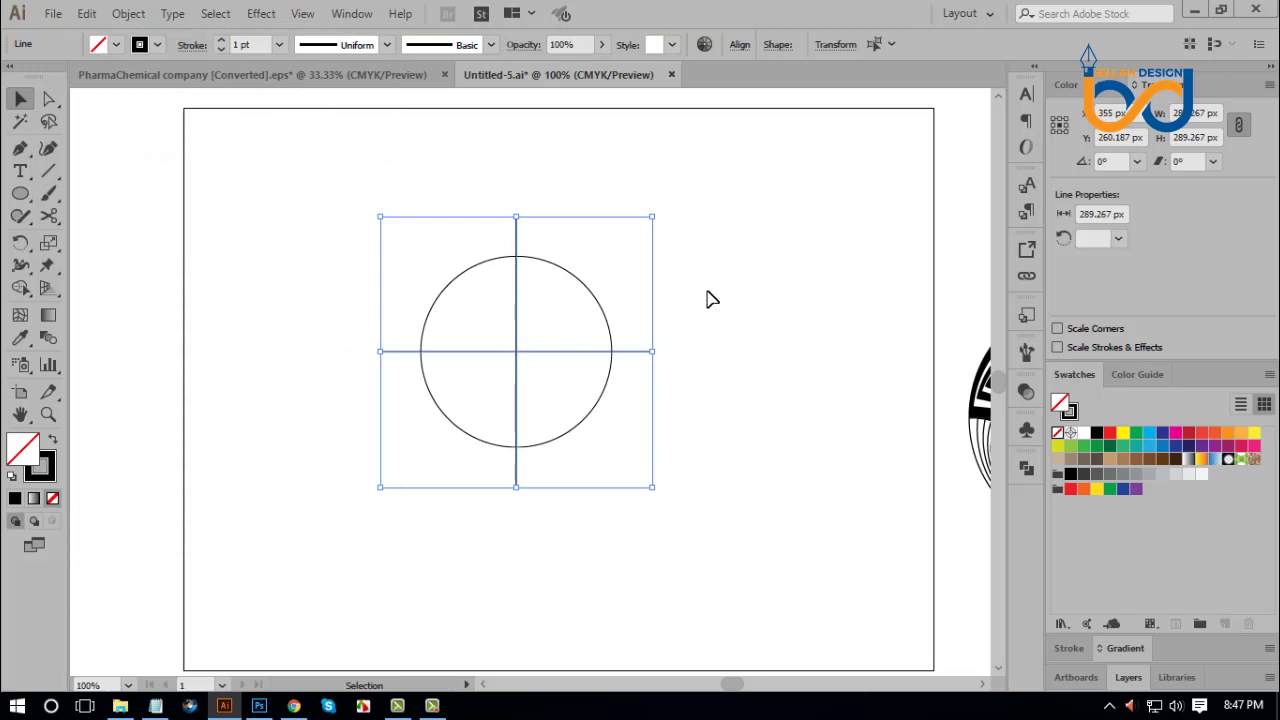
pyautogui.moveTo(661, 205); pyautogui.dragTo(726, 293)
pyautogui.click(771, 452)
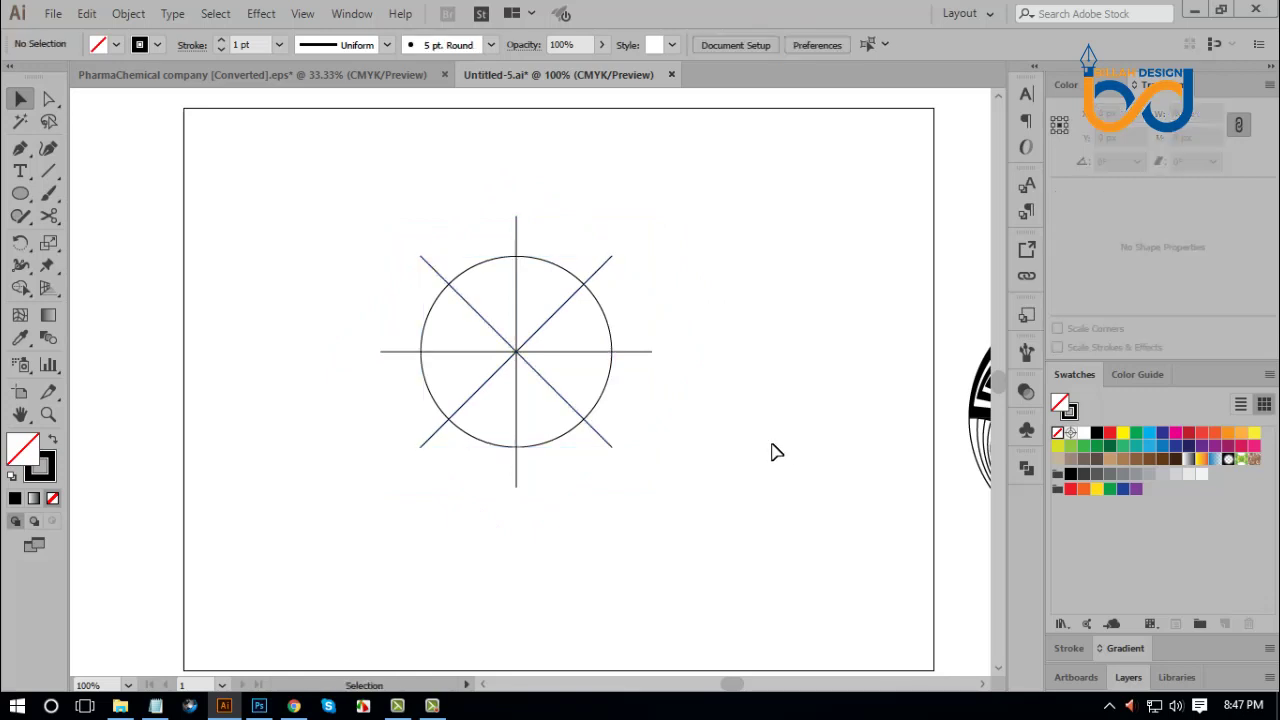
# Step: Split the circle along all four lines with Pathfinder Divide and ungroup the resulting sectors
pyautogui.moveTo(729, 229); pyautogui.dragTo(397, 500)
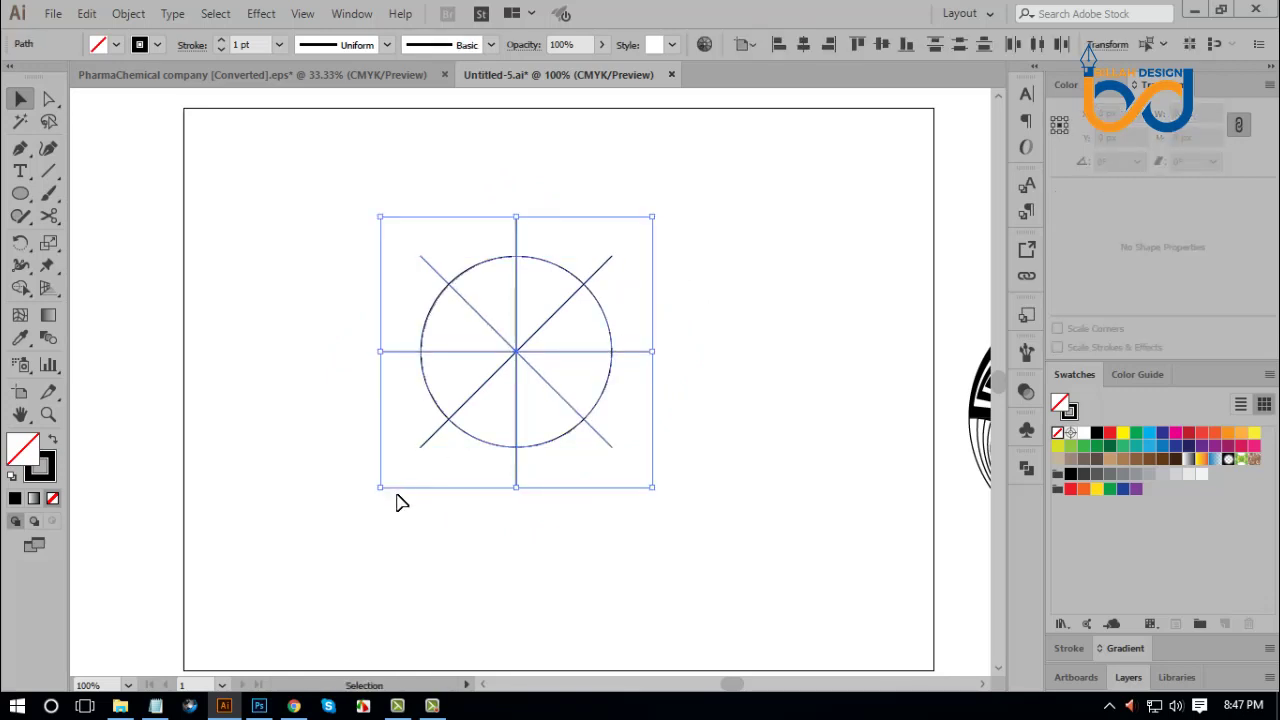
pyautogui.click(1026, 467)
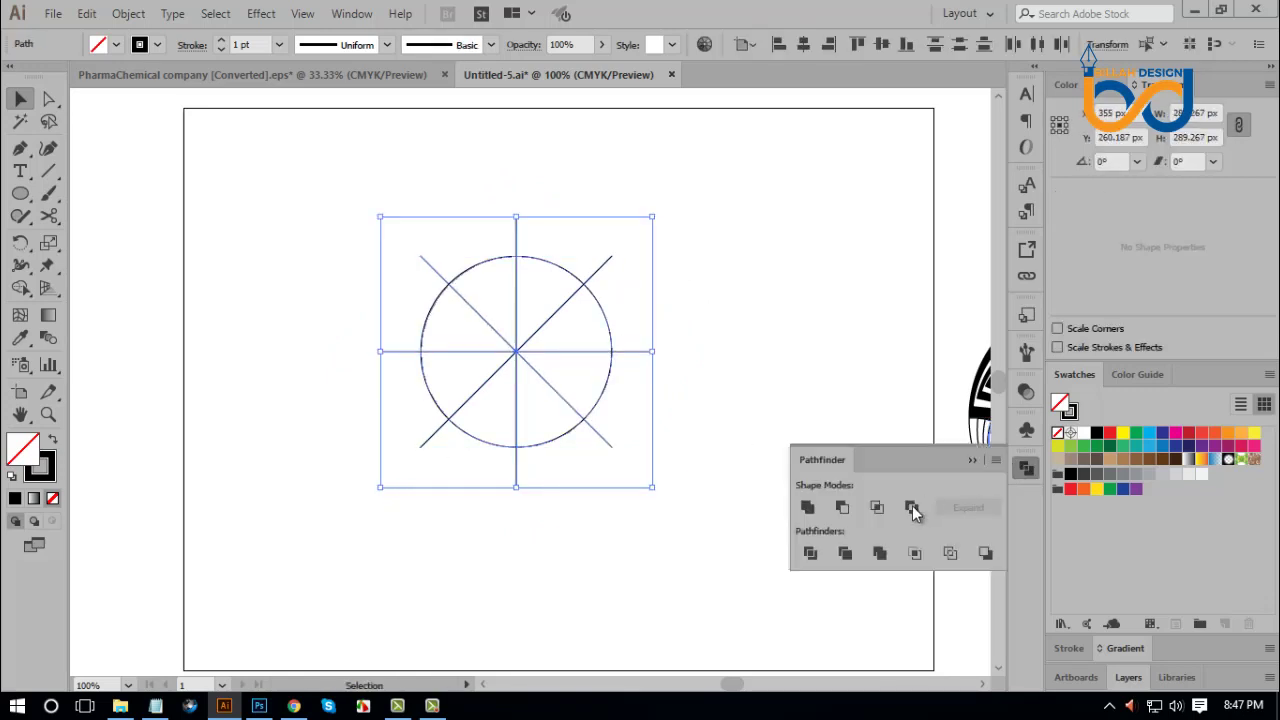
pyautogui.click(811, 555)
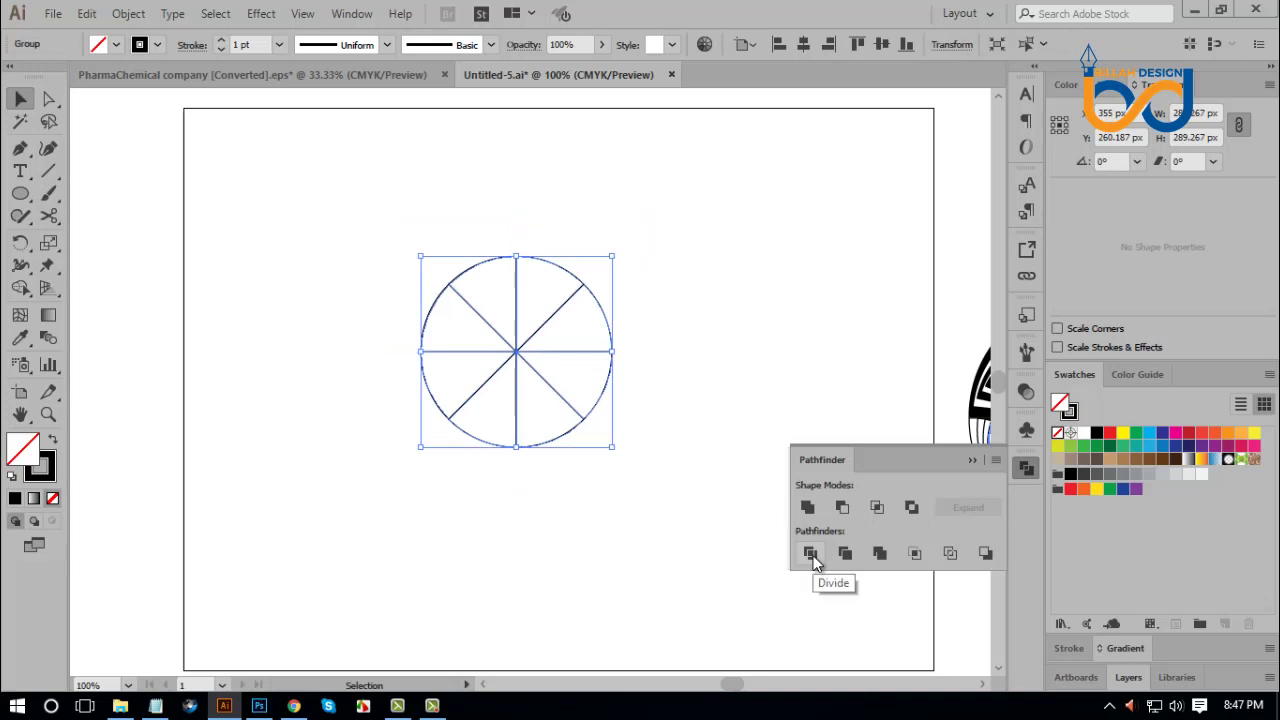
pyautogui.click(1026, 470)
pyautogui.rightClick(648, 274)
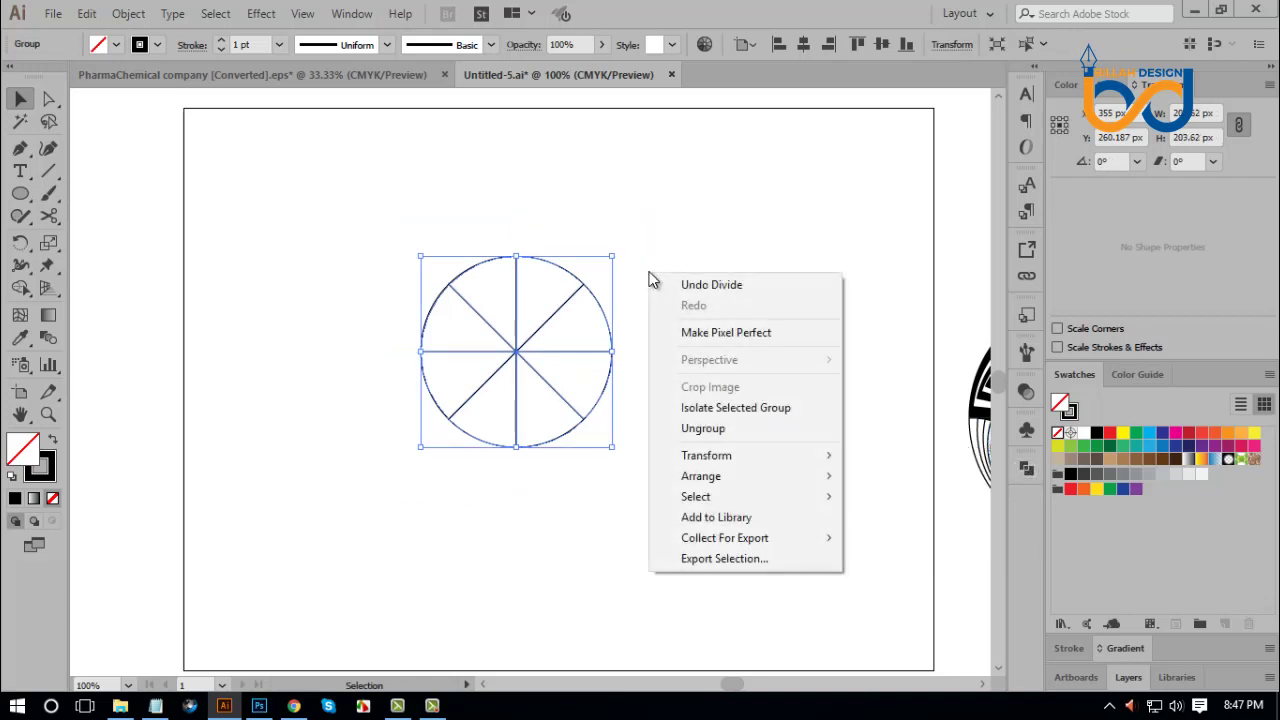
pyautogui.click(715, 430)
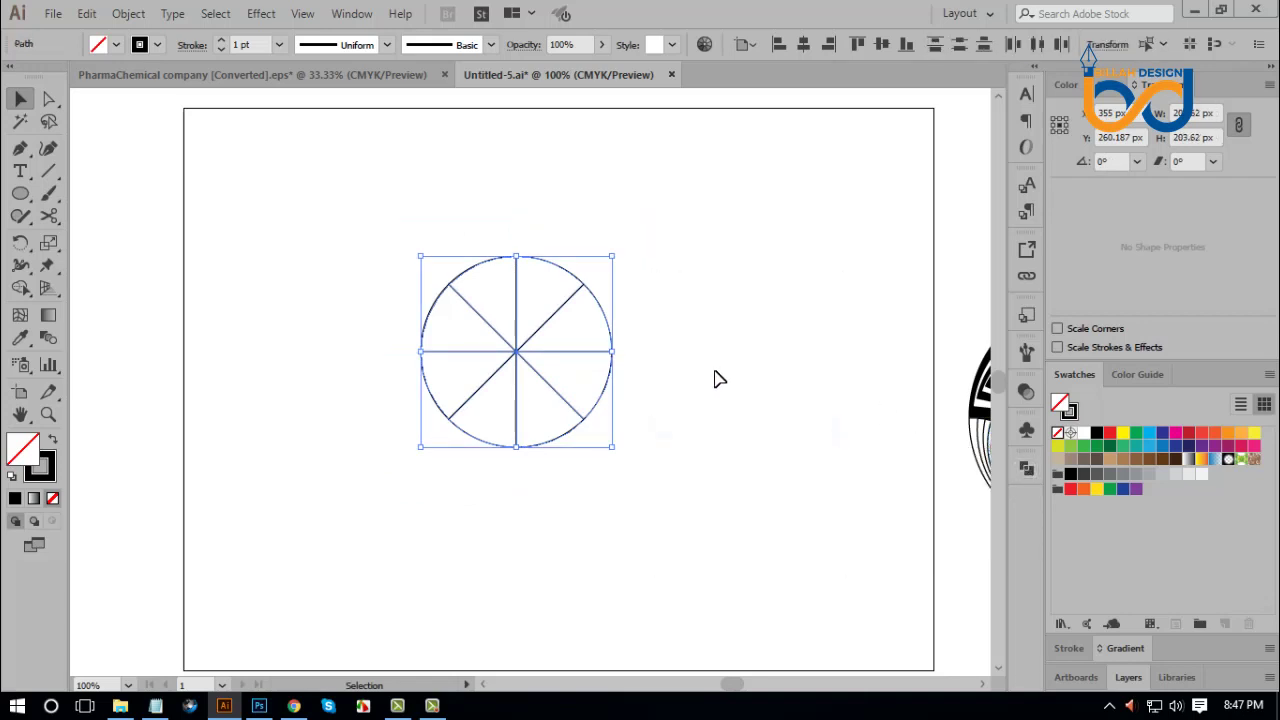
pyautogui.click(712, 376)
# Step: Delete six of the circle's sectors, keeping only the two adjoining wedges on either side of the upper vertical line
pyautogui.moveTo(655, 352); pyautogui.dragTo(418, 350)
pyautogui.press('Delete')
pyautogui.press('Delete')
pyautogui.moveTo(420, 446); pyautogui.dragTo(458, 346)
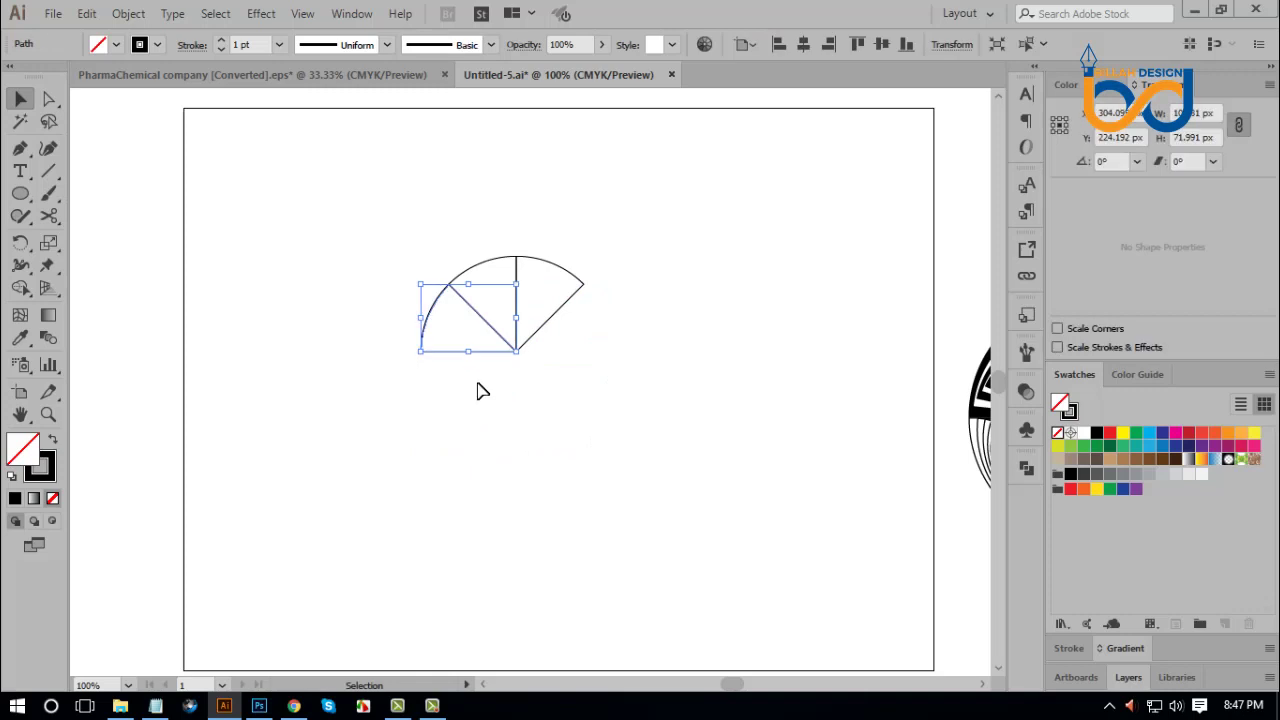
pyautogui.press('Delete')
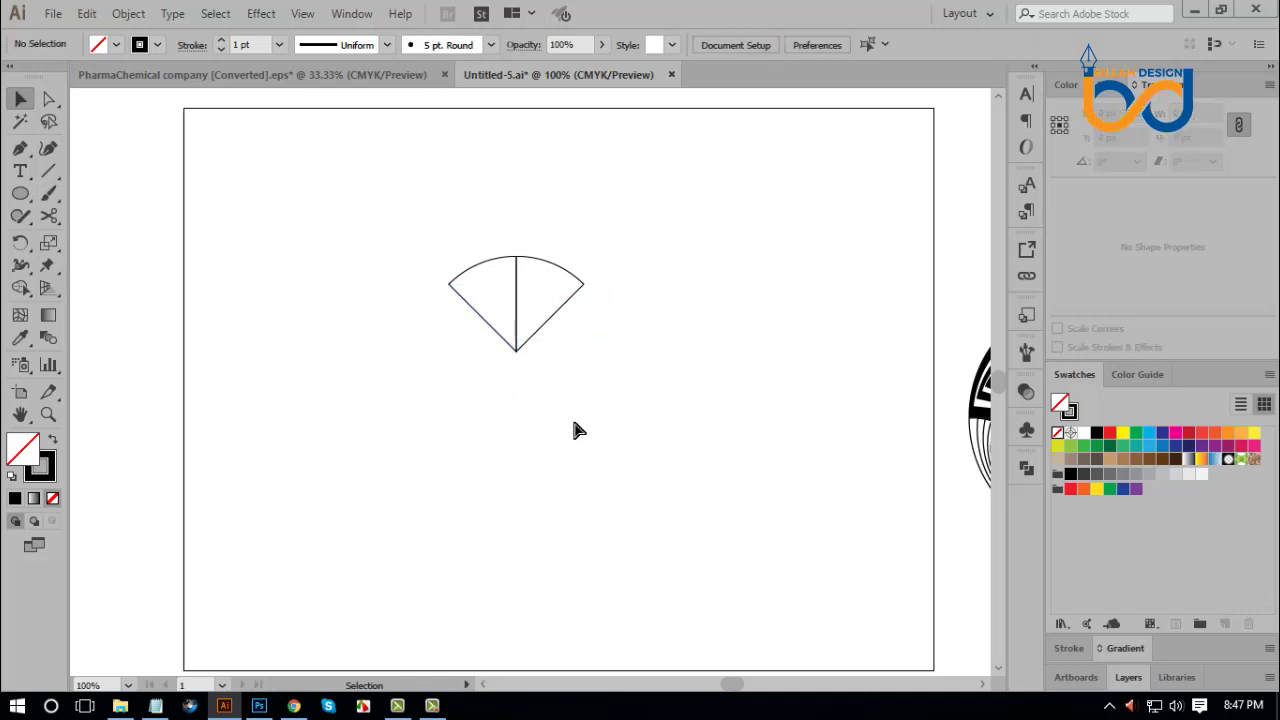
# Step: Start a Transform effect on the left wedge with the preview turned on
pyautogui.hotkey('ctrl', '=')
pyautogui.hotkey('ctrl', '=')
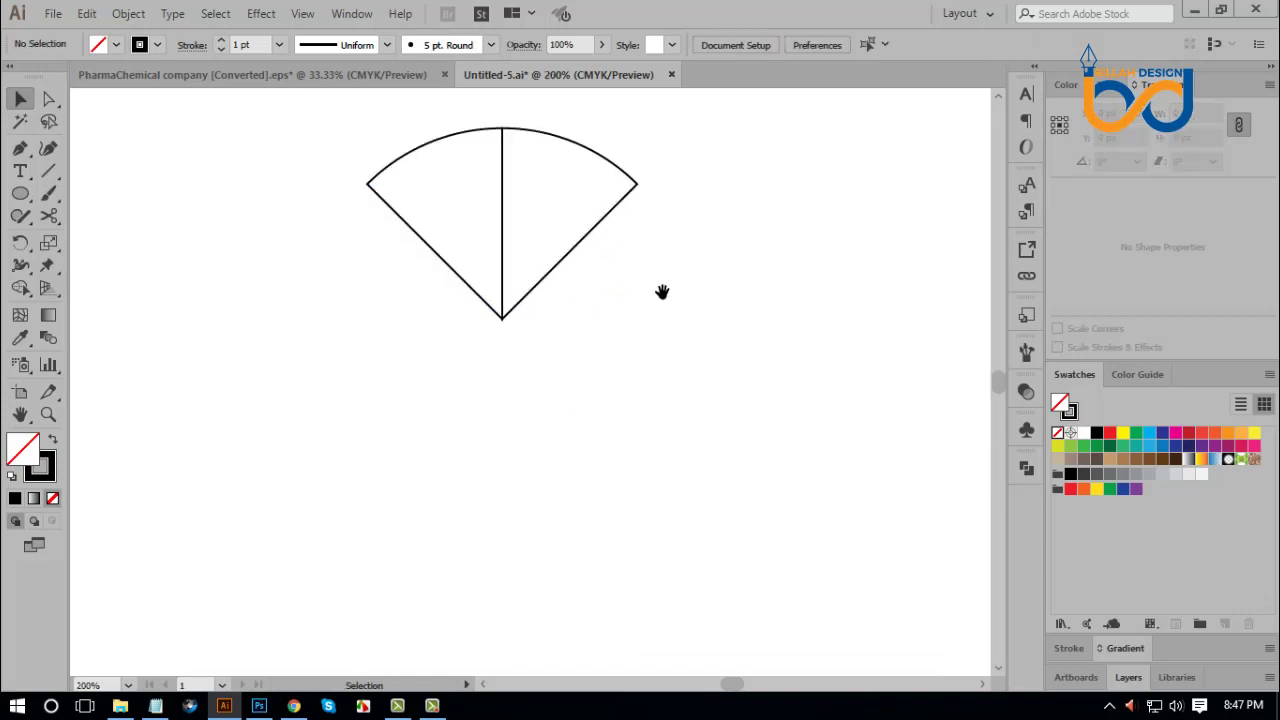
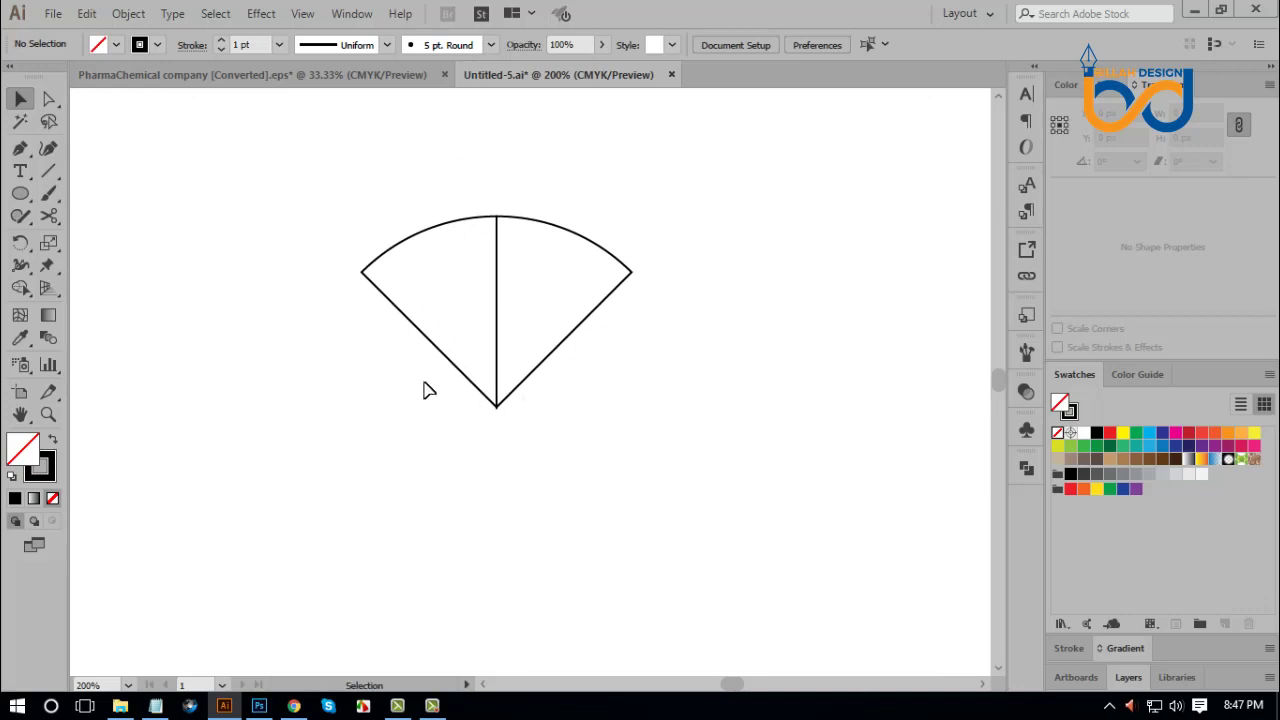
pyautogui.moveTo(404, 368); pyautogui.dragTo(443, 314)
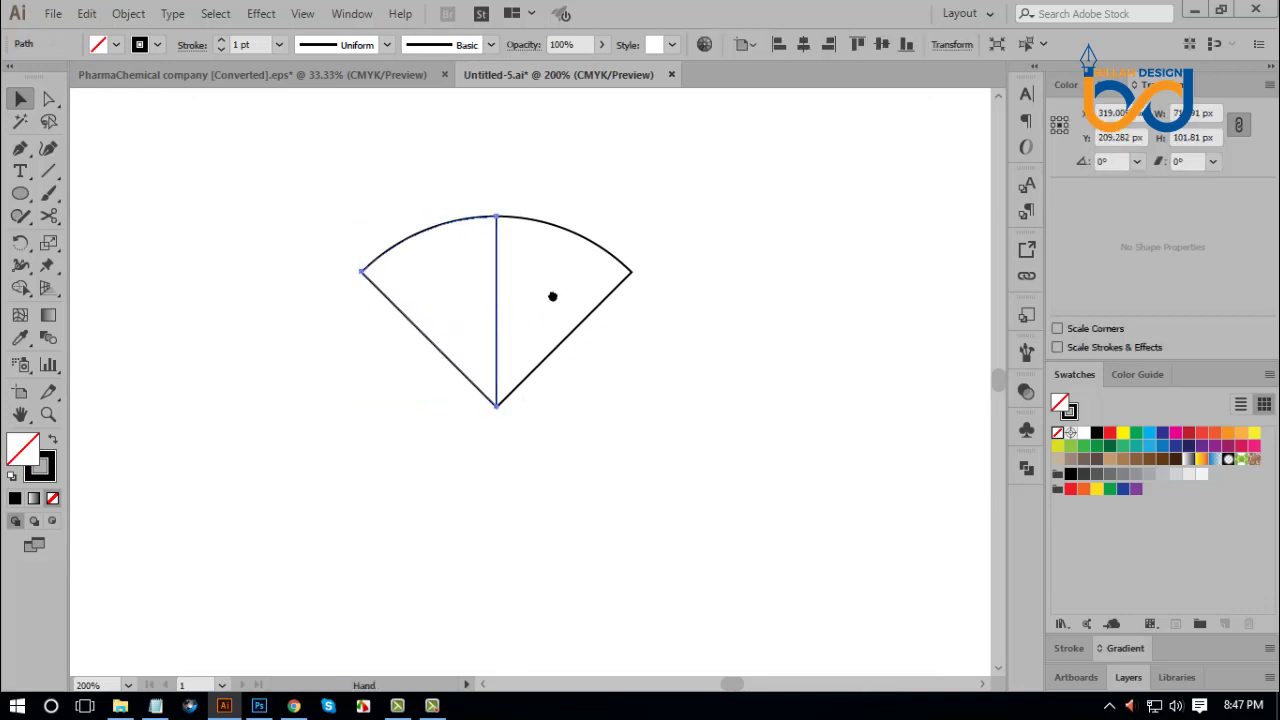
pyautogui.scroll(3, 551, 330)
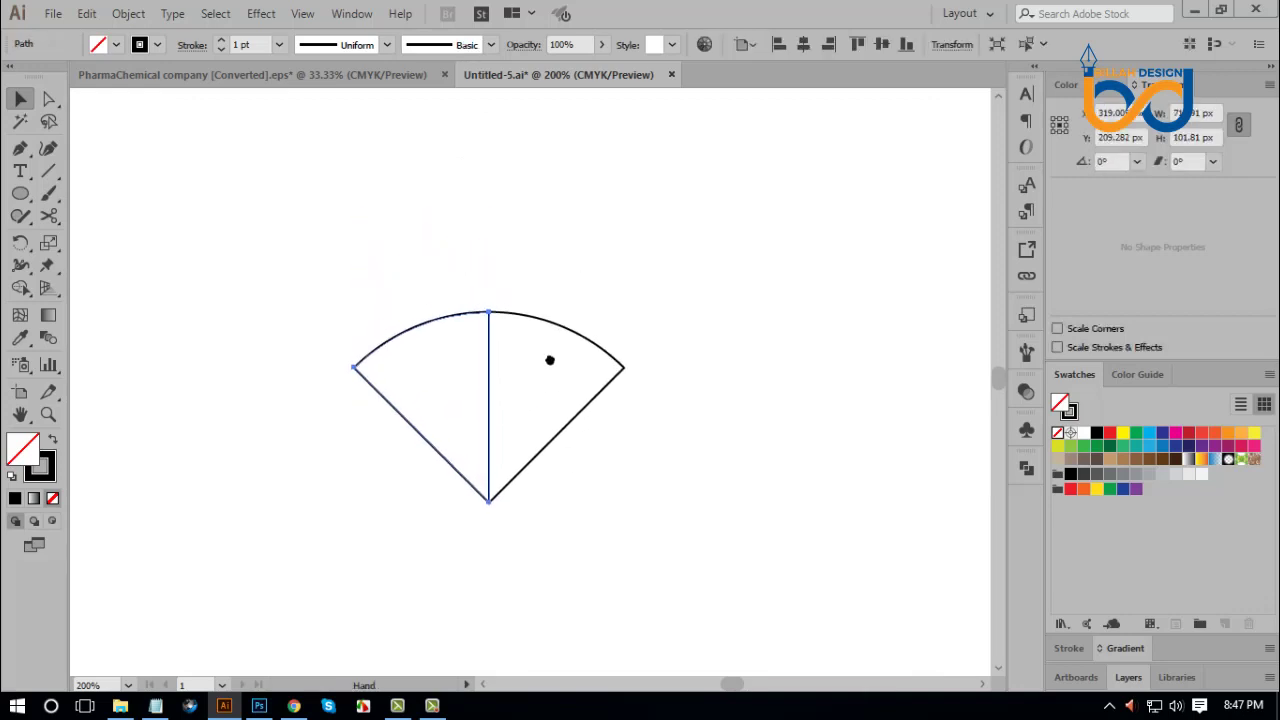
pyautogui.click(261, 13)
pyautogui.moveTo(312, 168)
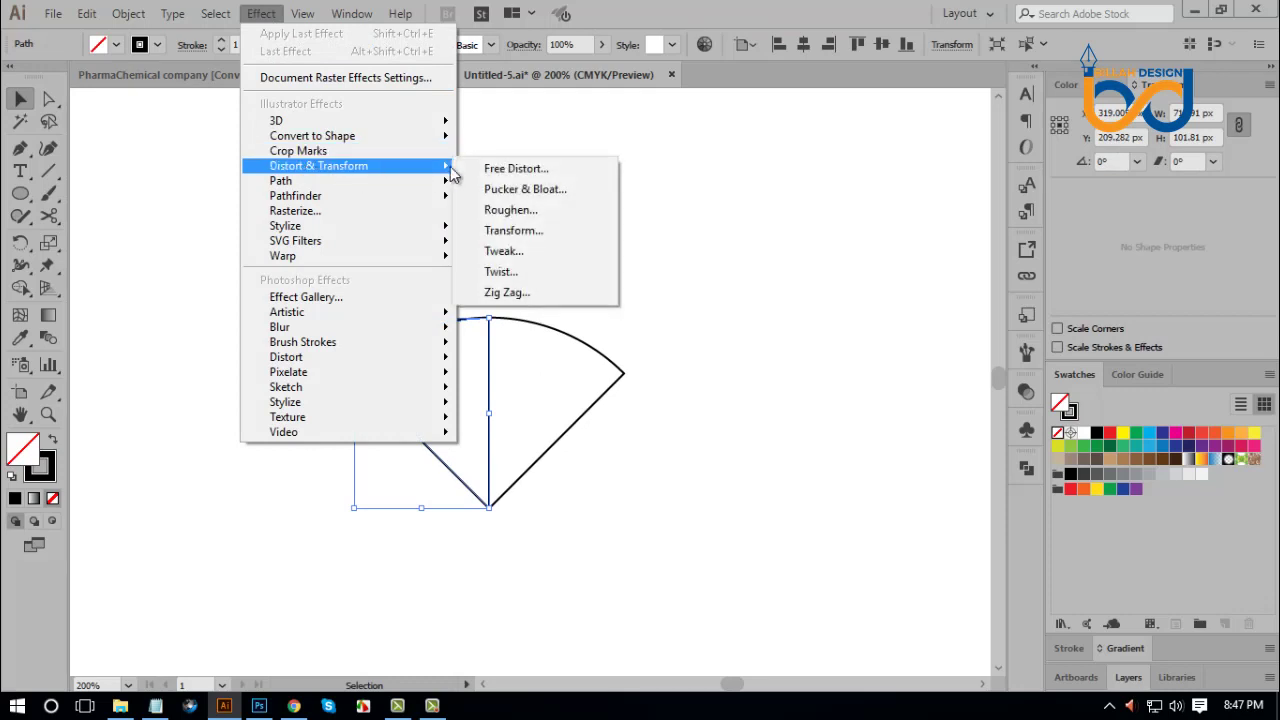
pyautogui.click(529, 237)
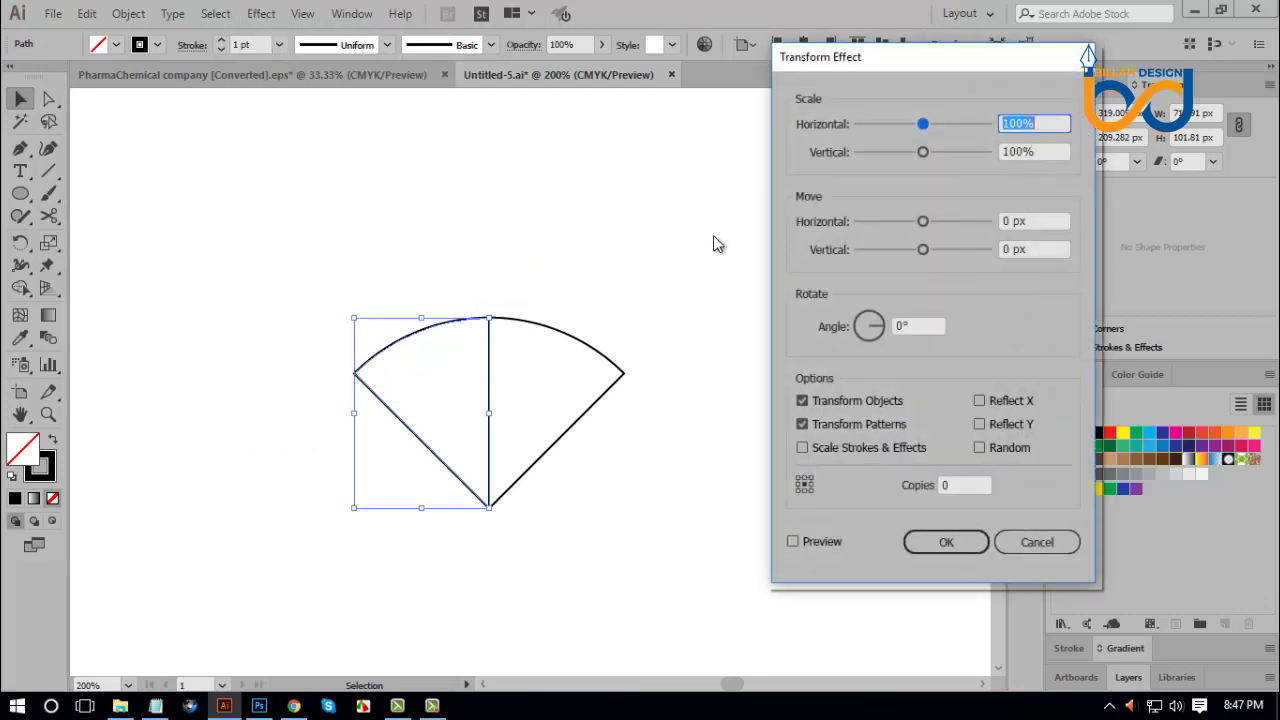
pyautogui.moveTo(1014, 69); pyautogui.dragTo(973, 78)
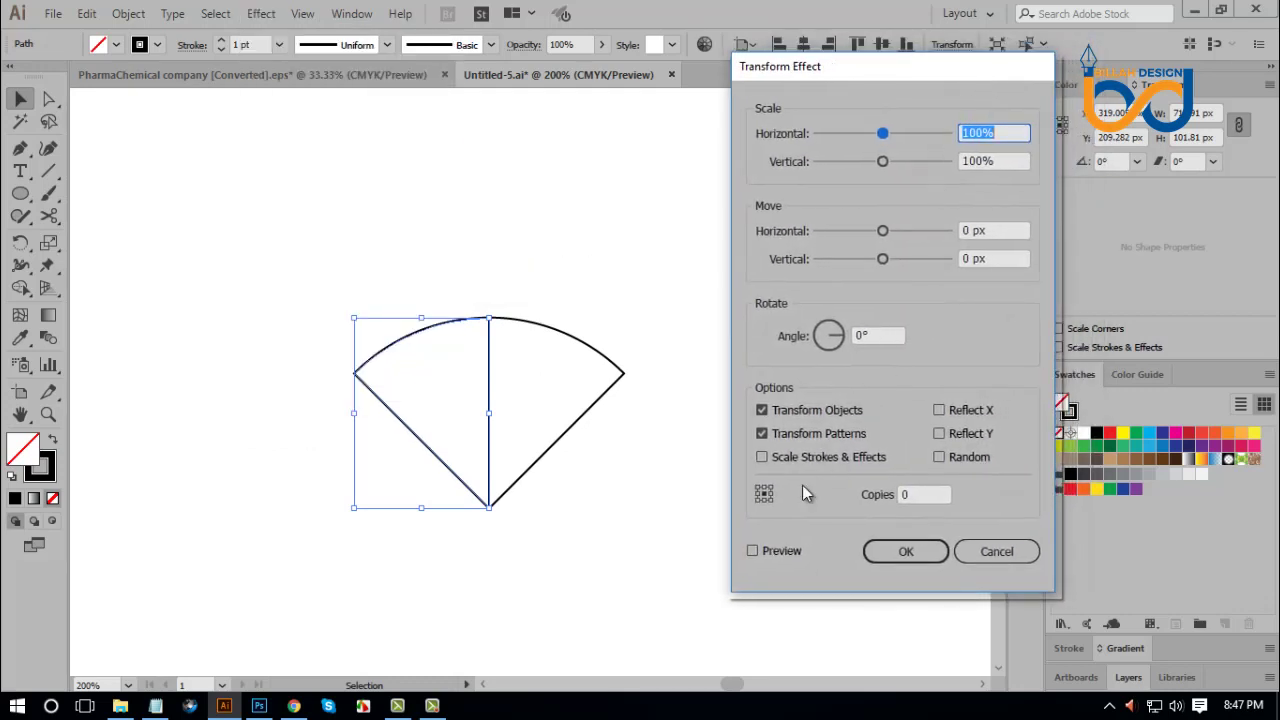
pyautogui.click(753, 551)
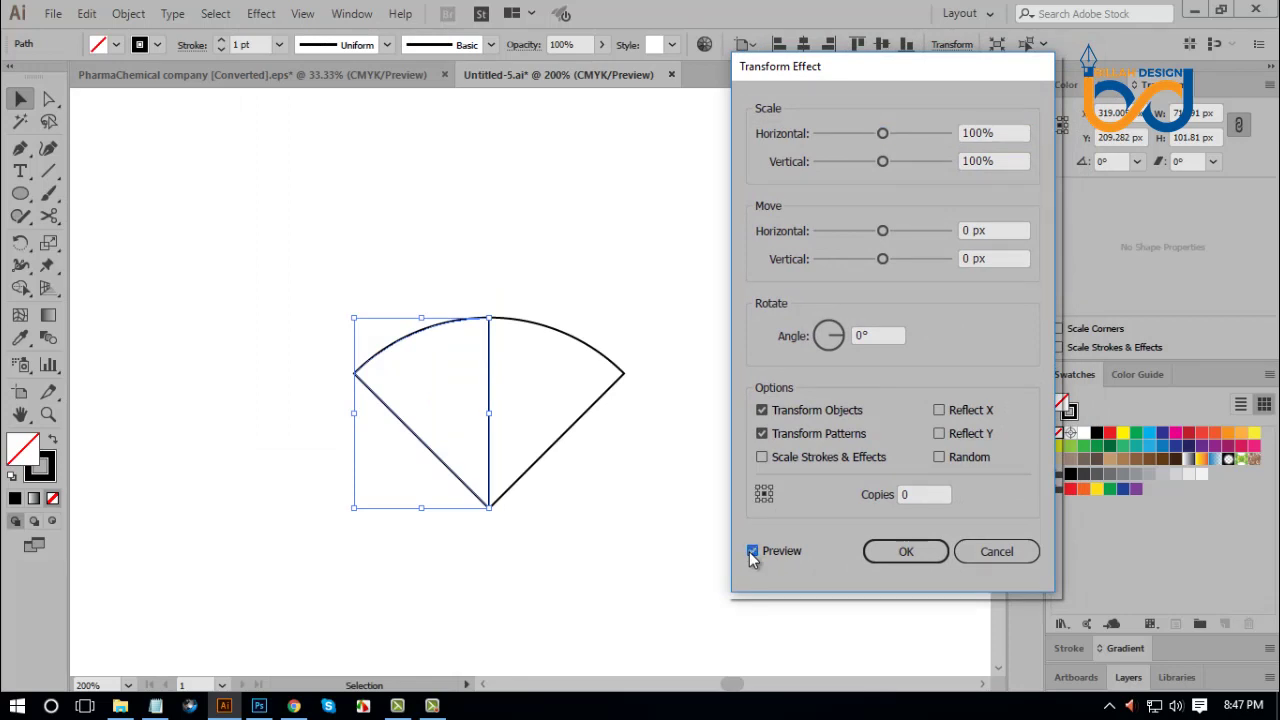
# Step: Set the Transform effect to 6 copies scaled to 85% horizontally and 85% vertically
pyautogui.doubleClick(904, 495)
pyautogui.moveTo(1015, 133); pyautogui.dragTo(918, 132)
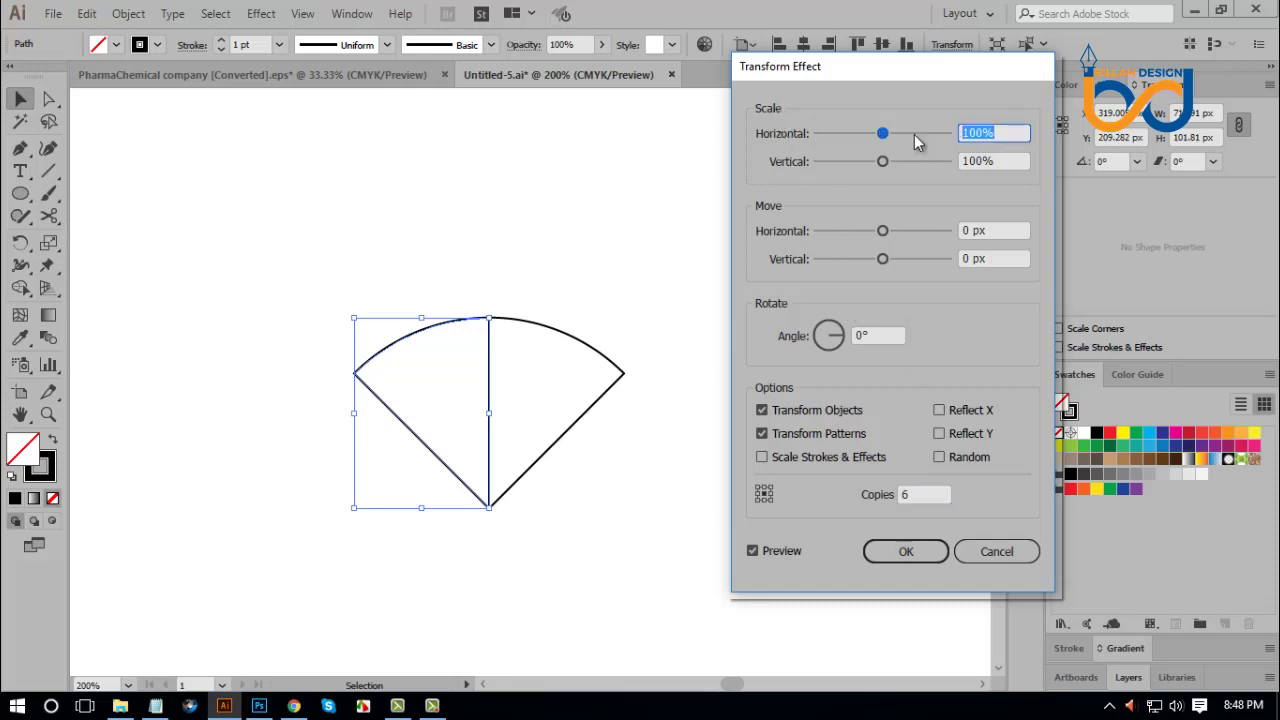
pyautogui.write('85')
pyautogui.moveTo(997, 160); pyautogui.dragTo(930, 178)
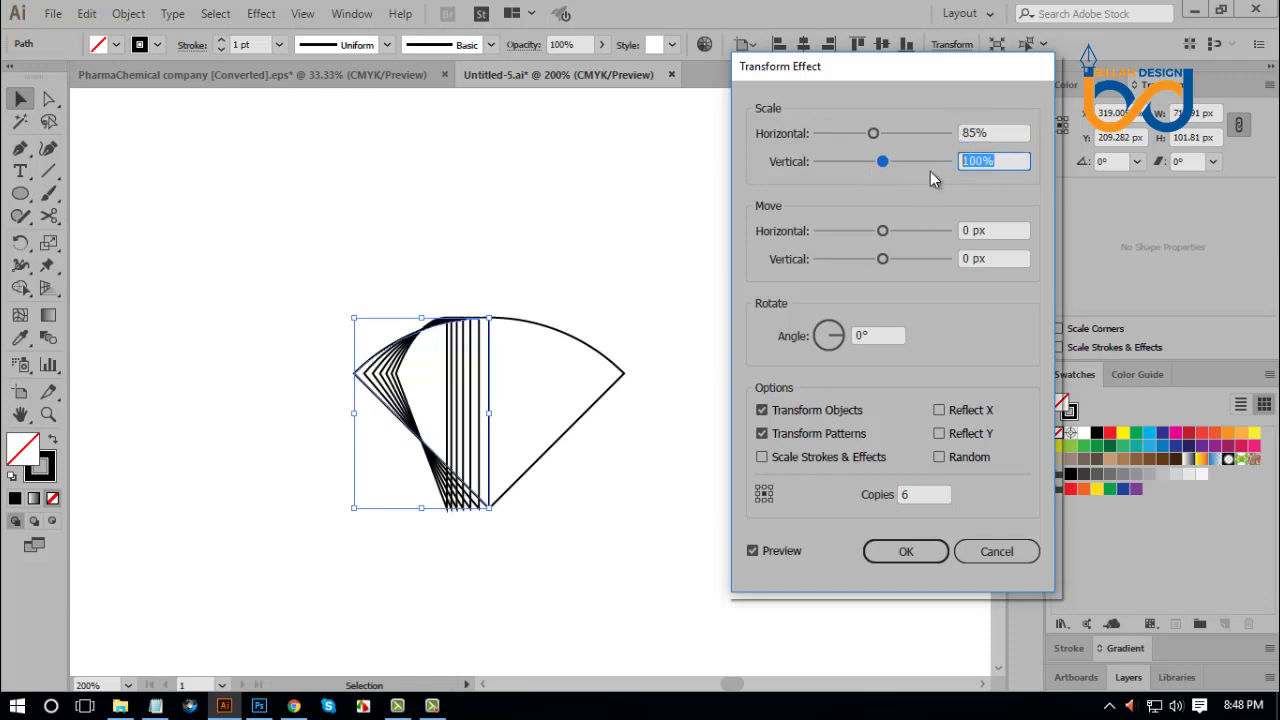
pyautogui.write('85')
pyautogui.click(986, 230)
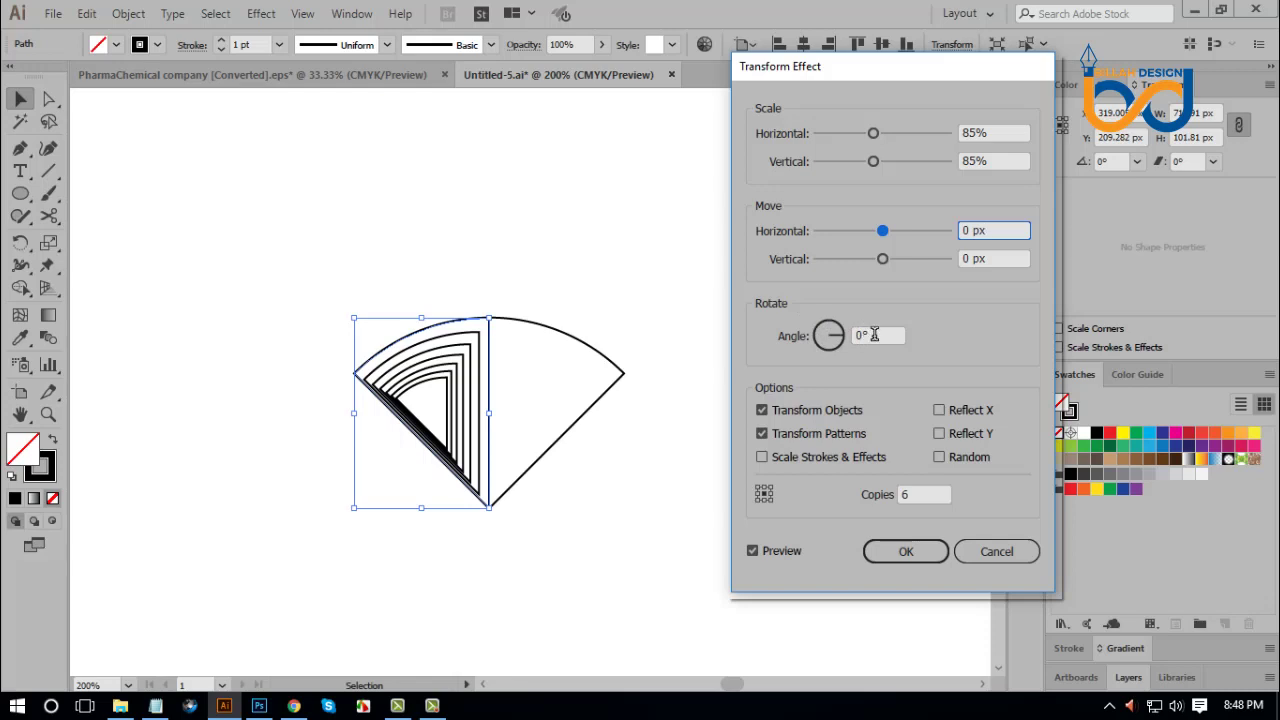
# Step: Set the Transform effect's rotation angle to -5° so the nested copies twist inside the wedge
pyautogui.click(874, 335)
pyautogui.press('Down')
pyautogui.press('Down')
pyautogui.press('Down')
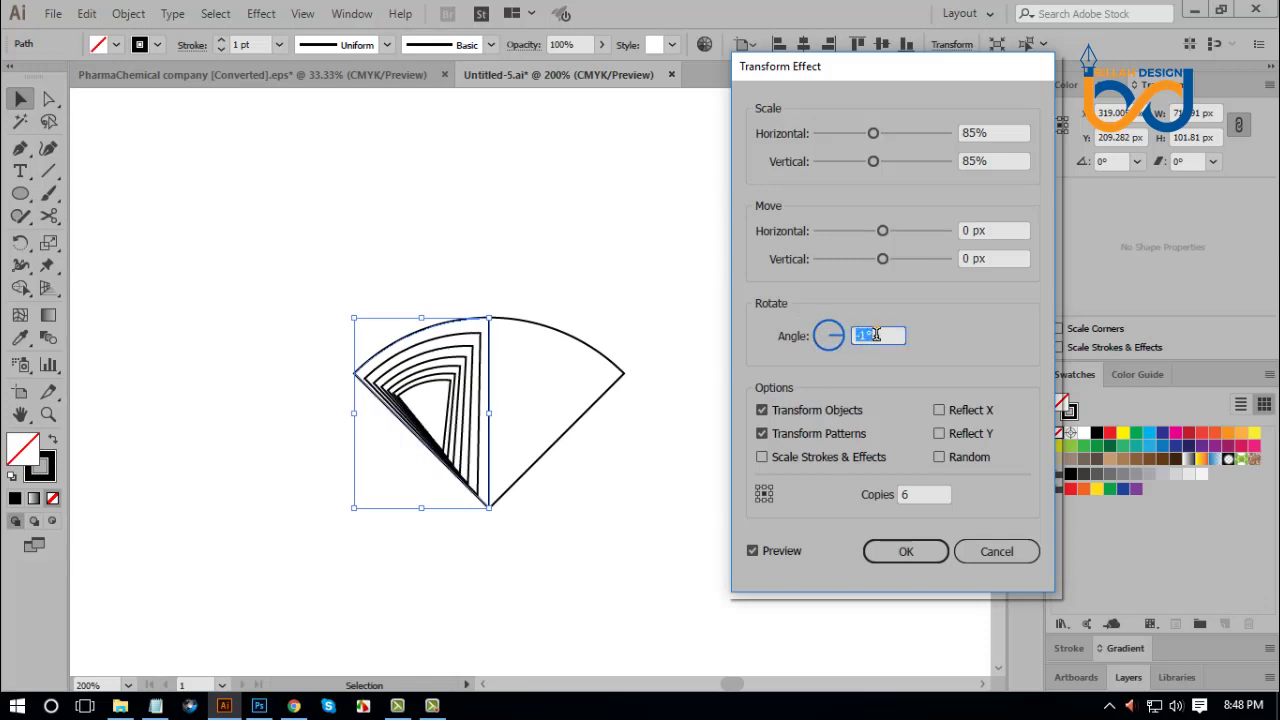
pyautogui.press('Up')
pyautogui.press('Up')
pyautogui.press('Up')
pyautogui.press('Up')
pyautogui.press('Up')
pyautogui.press('Up')
pyautogui.press('Up')
pyautogui.press('Up')
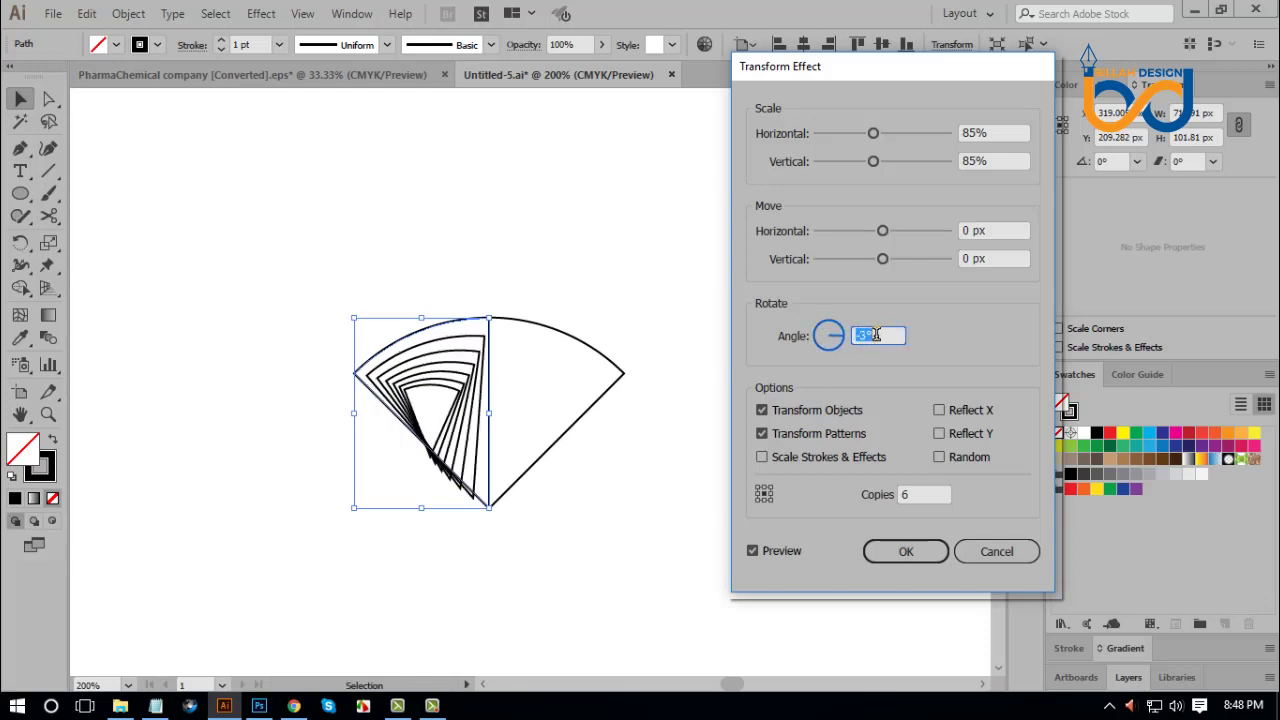
pyautogui.press('Up')
pyautogui.press('Up')
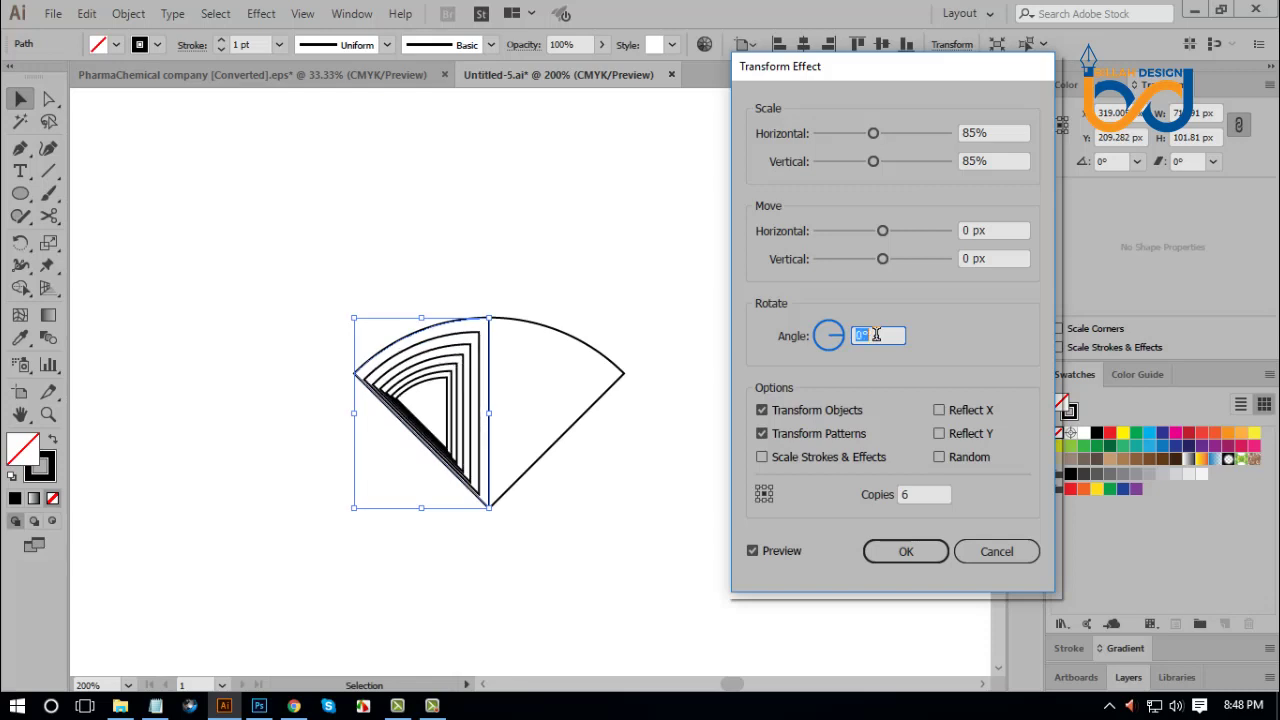
pyautogui.press('Up')
pyautogui.press('Up')
pyautogui.press('Up')
pyautogui.press('Up')
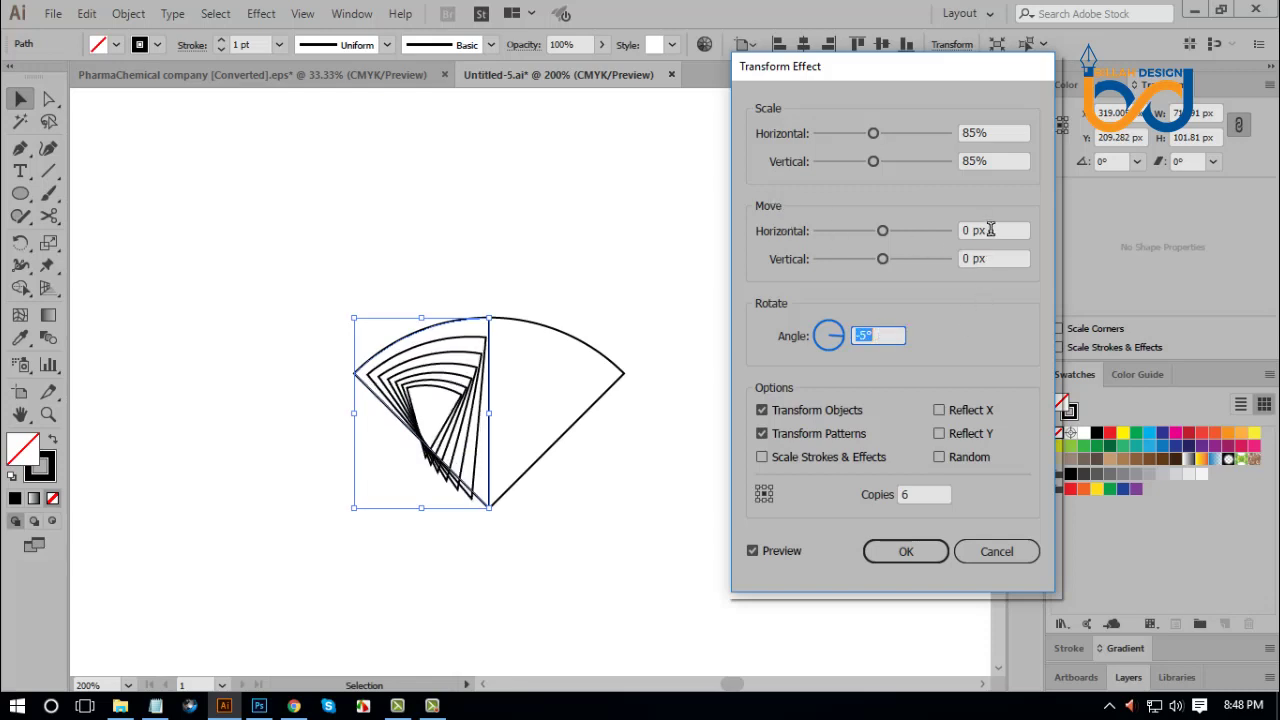
# Step: Offset the effect's copies by 1 px horizontally and -3 px vertically to keep them within the wedge
pyautogui.click(990, 230)
pyautogui.press('Up')
pyautogui.press('Up')
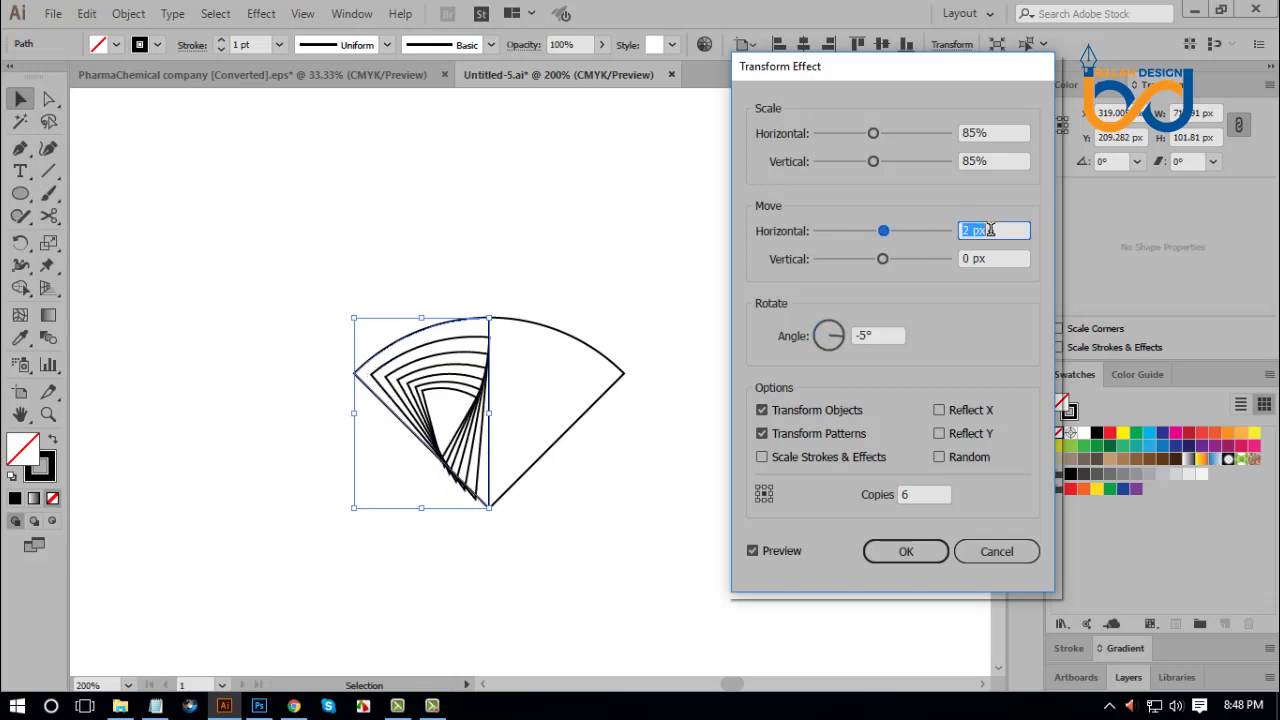
pyautogui.press('Down')
pyautogui.press('Down')
pyautogui.press('Up')
pyautogui.press('Up')
pyautogui.click(993, 257)
pyautogui.press('Down')
pyautogui.press('Down')
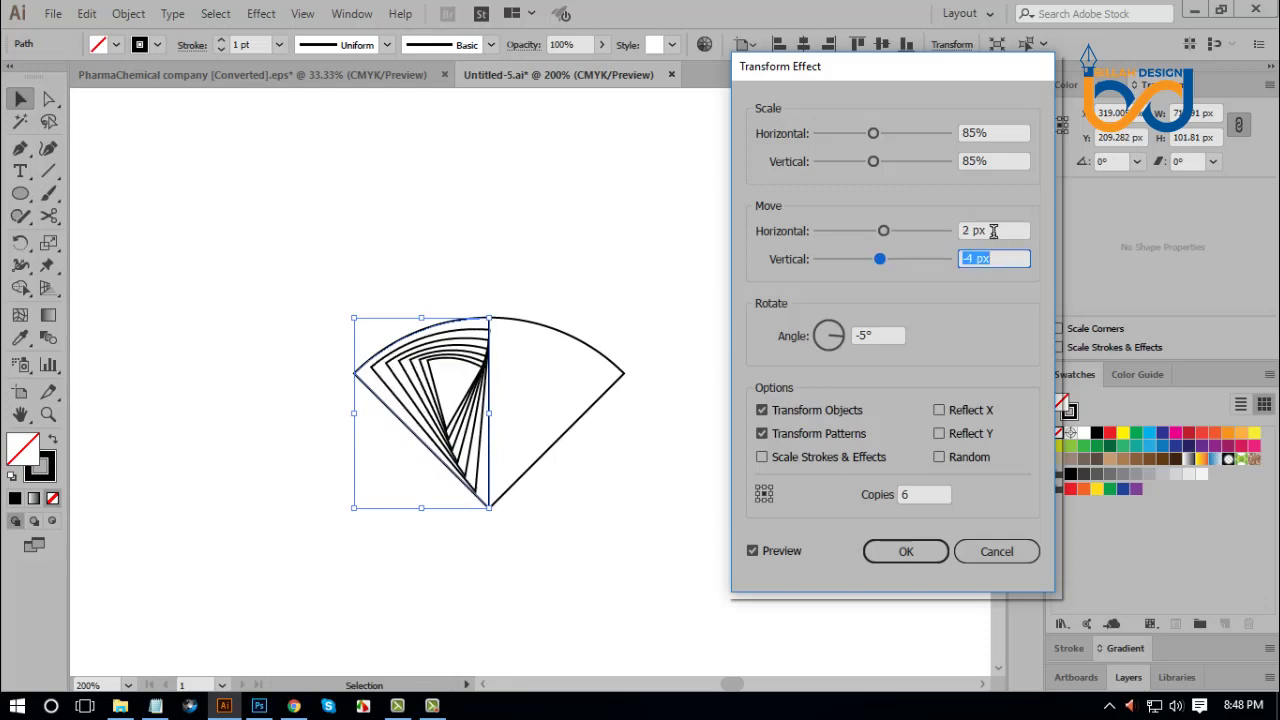
pyautogui.click(993, 230)
pyautogui.press('Down')
pyautogui.press('Tab')
pyautogui.press('Up')
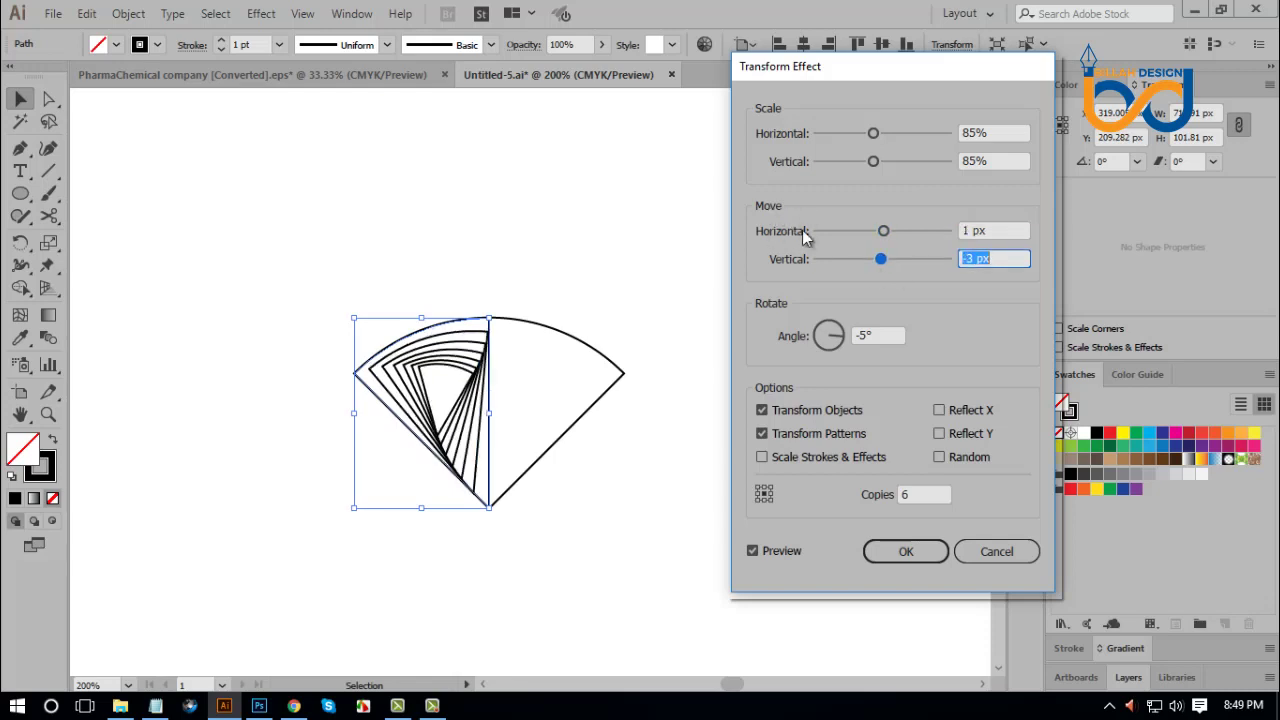
pyautogui.click(996, 229)
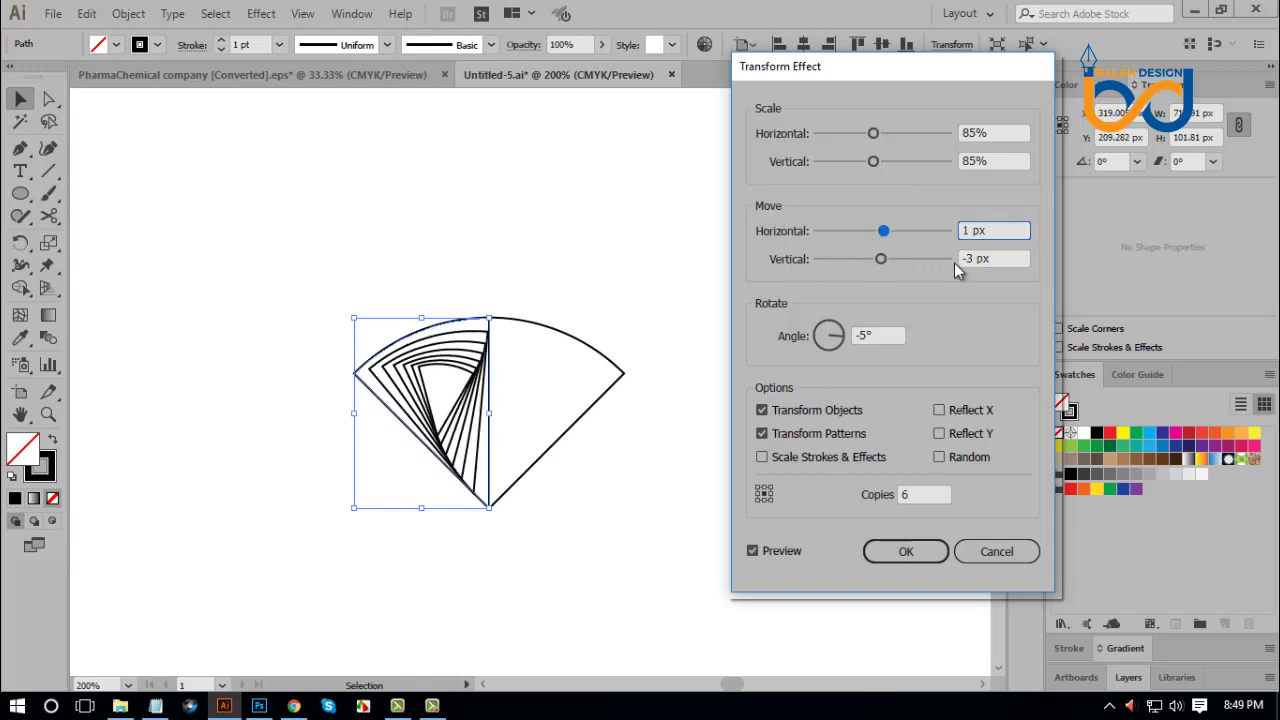
# Step: Increase the effect's copies beyond 10 to fill the spiral's centre, and apply the Transform effect
pyautogui.click(916, 494)
pyautogui.press('Up')
pyautogui.press('Up')
pyautogui.press('Up')
pyautogui.press('Up')
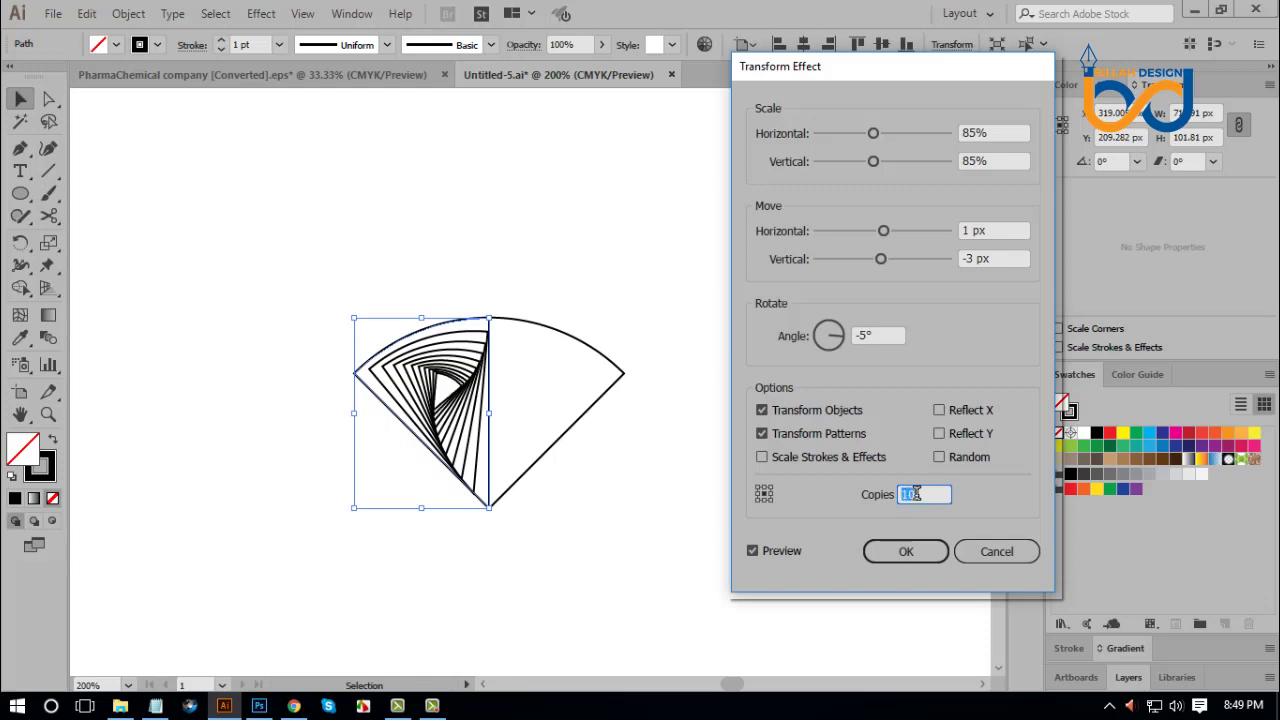
pyautogui.press('Up')
pyautogui.press('Up')
pyautogui.click(906, 552)
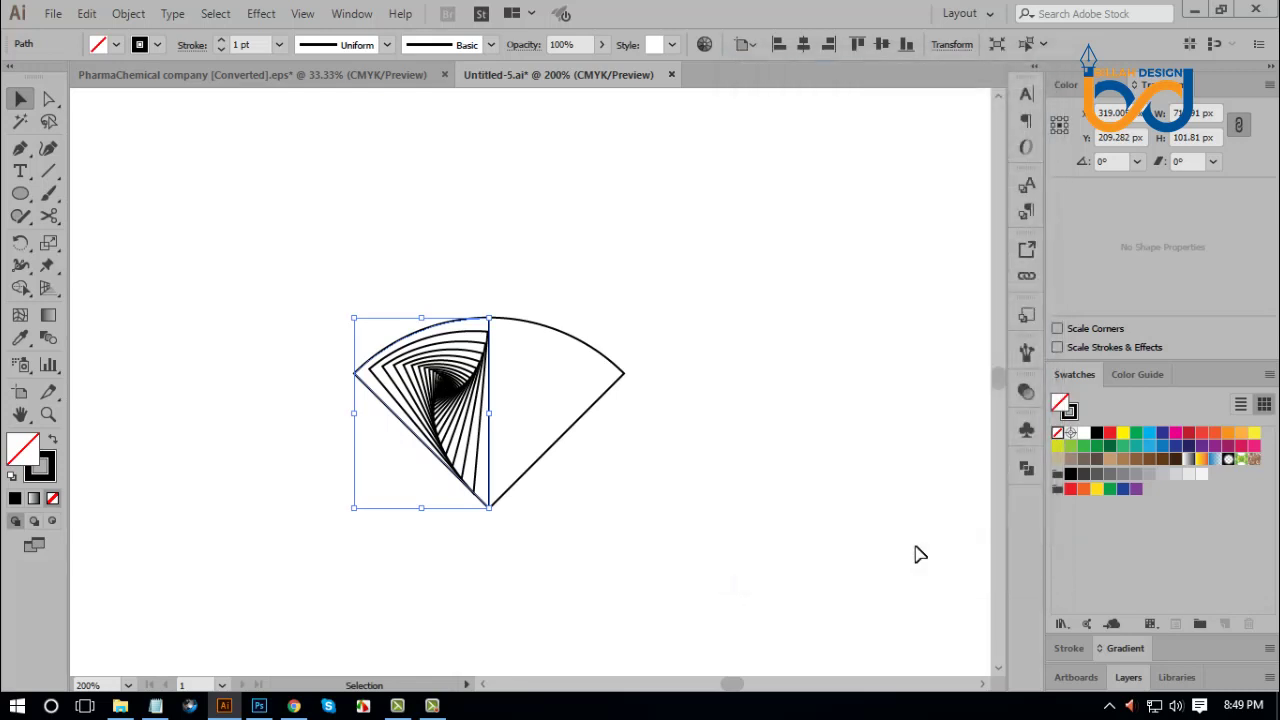
# Step: Delete the empty right wedge, keeping only the spiral-filled wedge
pyautogui.click(594, 471)
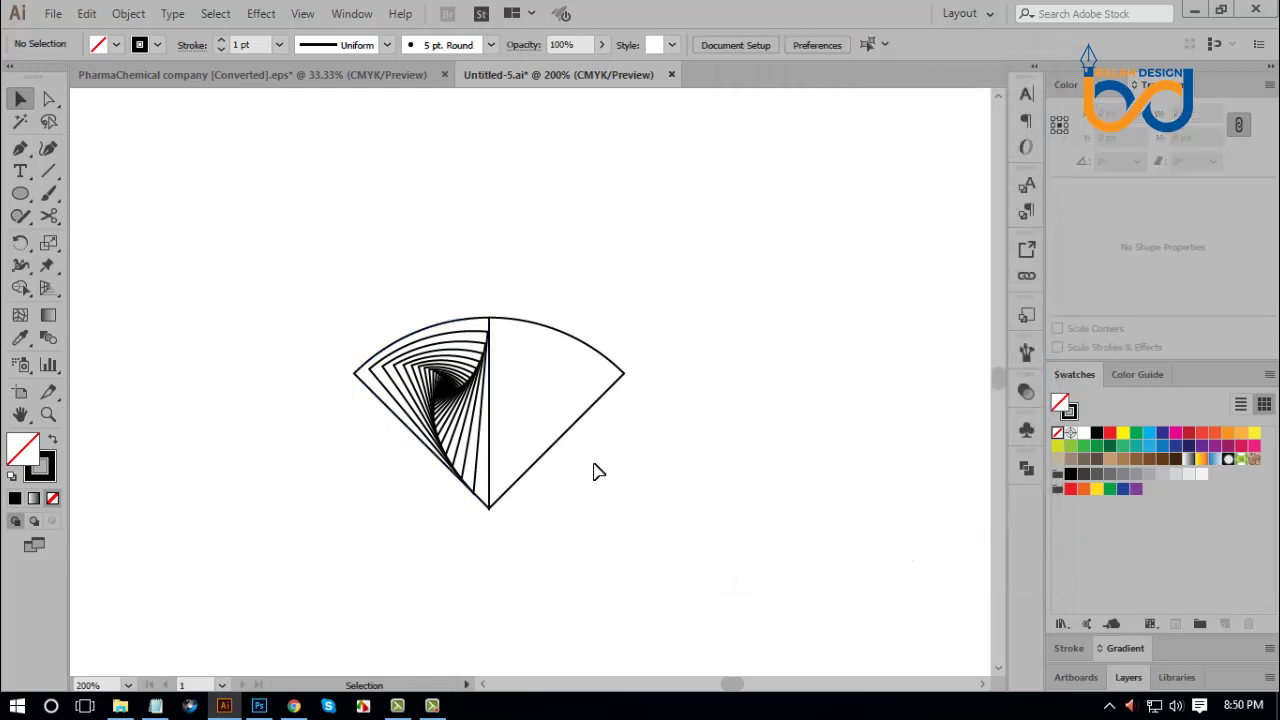
pyautogui.click(628, 380)
pyautogui.moveTo(671, 330); pyautogui.dragTo(619, 416)
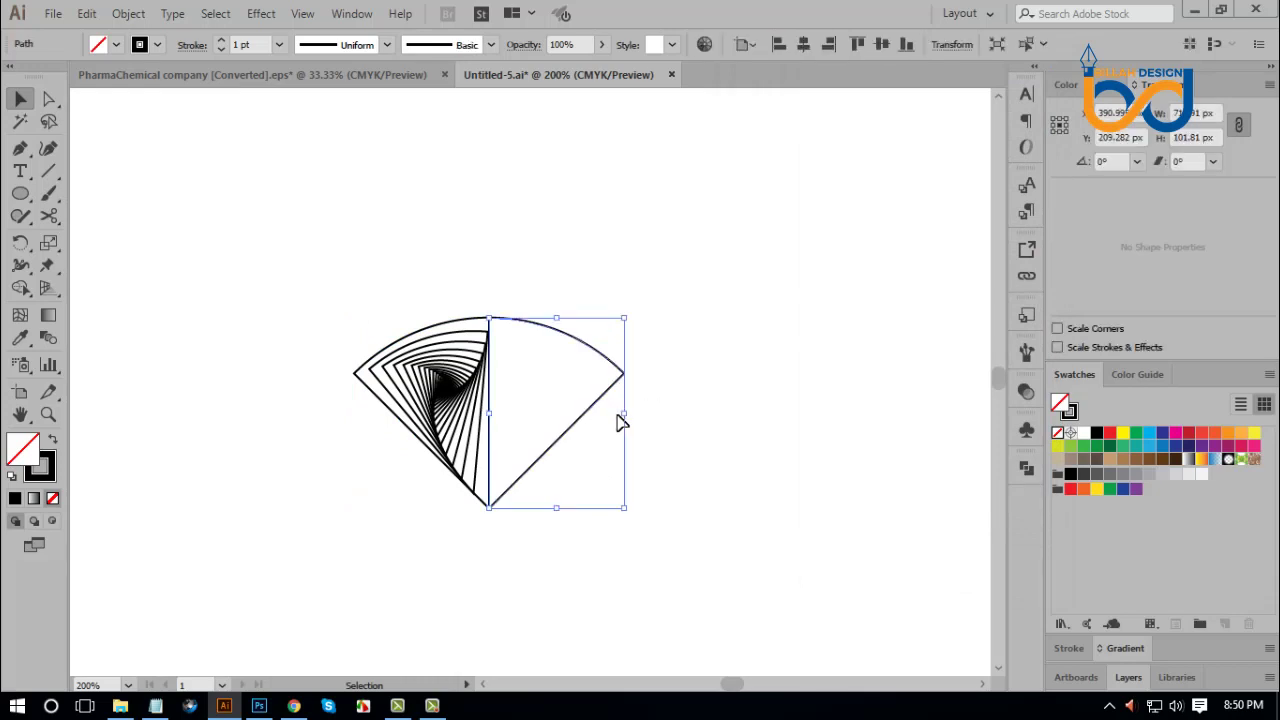
pyautogui.press('Delete')
# Step: Expand the spiral wedge's appearance, and expand its fill and stroke into outlined shapes
pyautogui.hotkey('ctrl', '=')
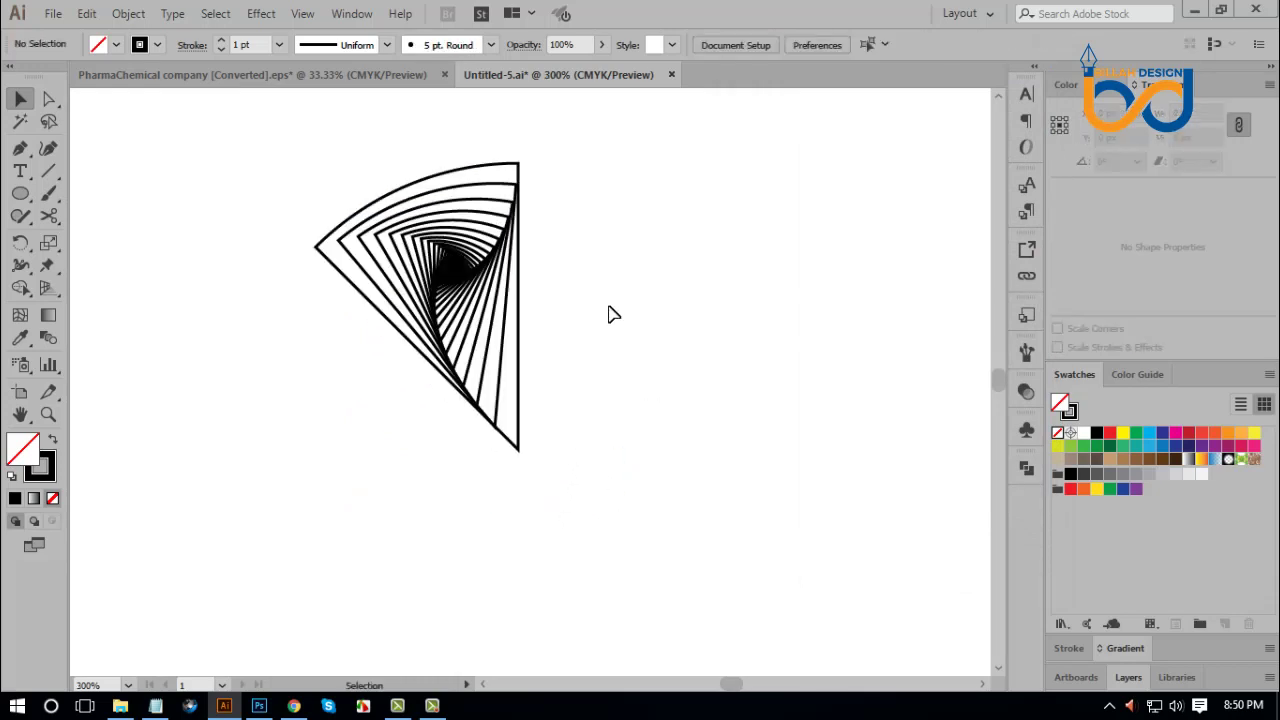
pyautogui.click(476, 276)
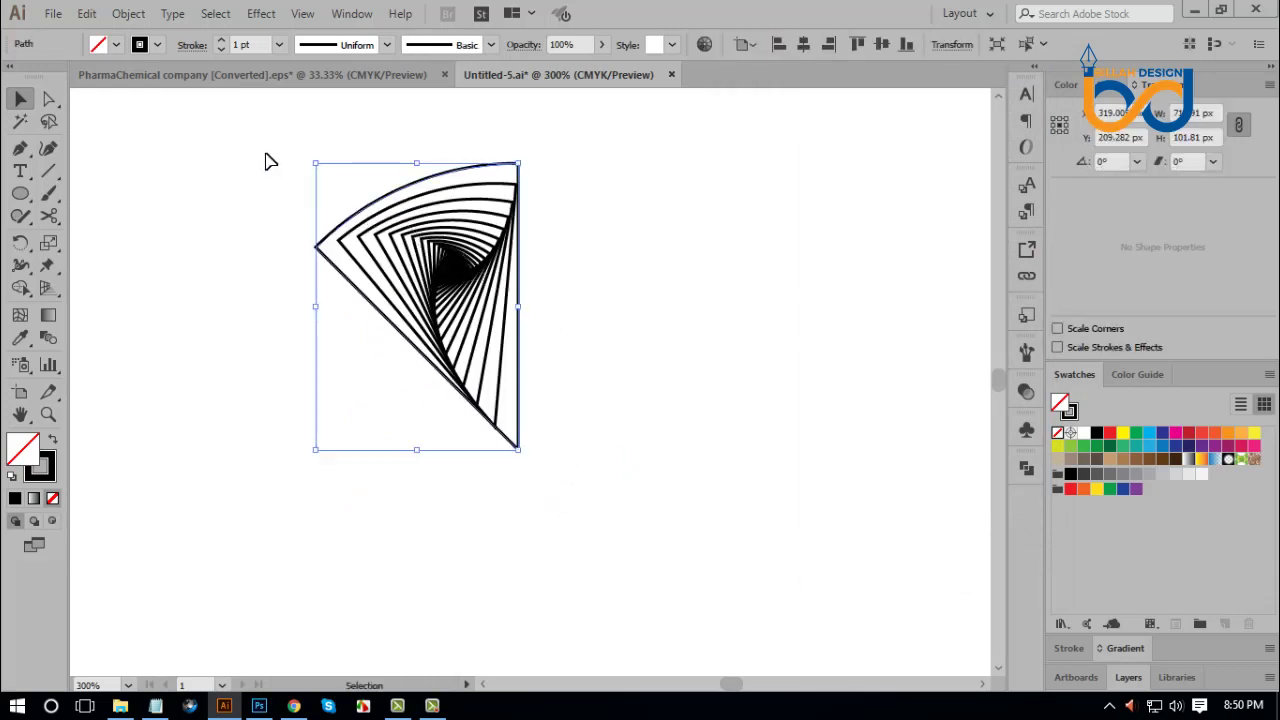
pyautogui.click(128, 13)
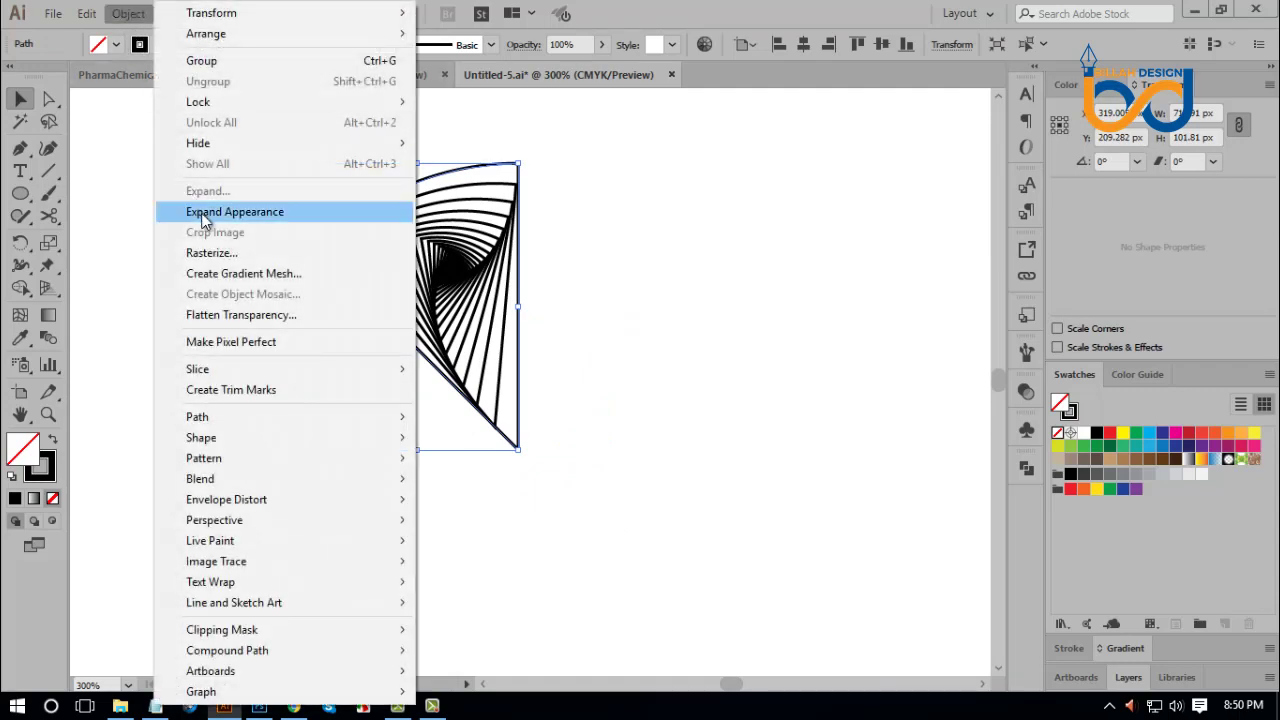
pyautogui.click(236, 220)
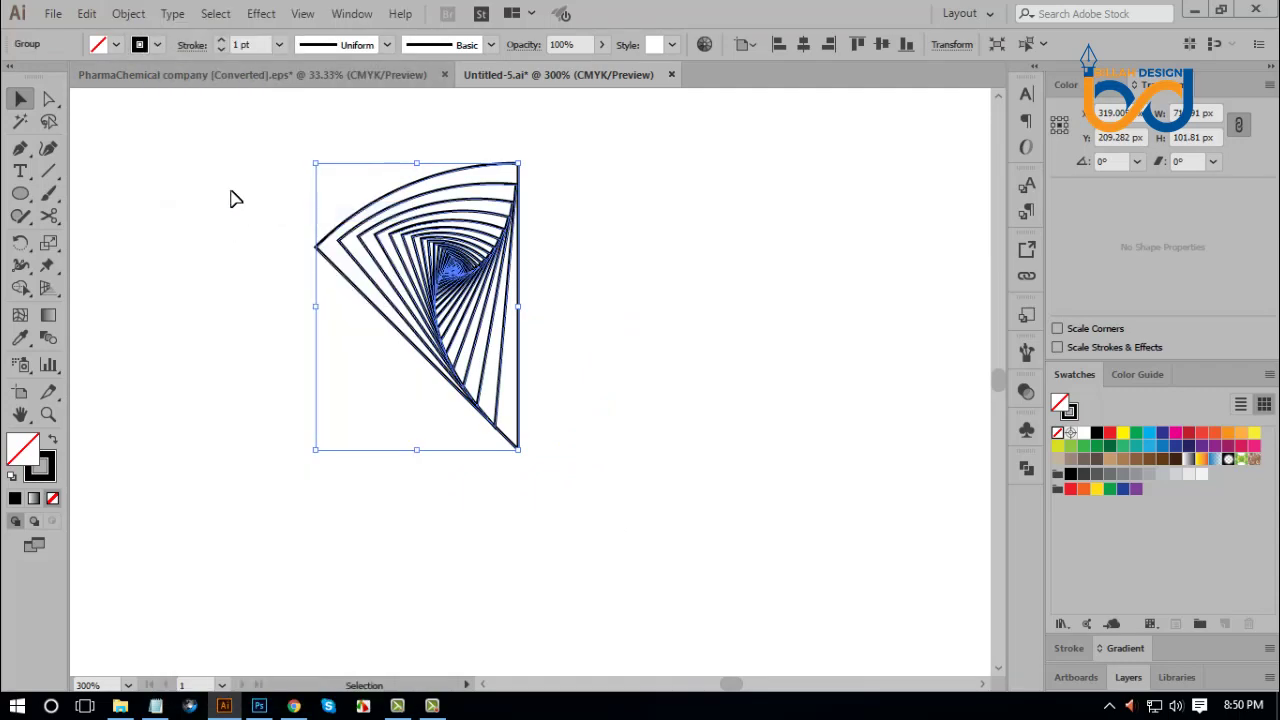
pyautogui.click(130, 14)
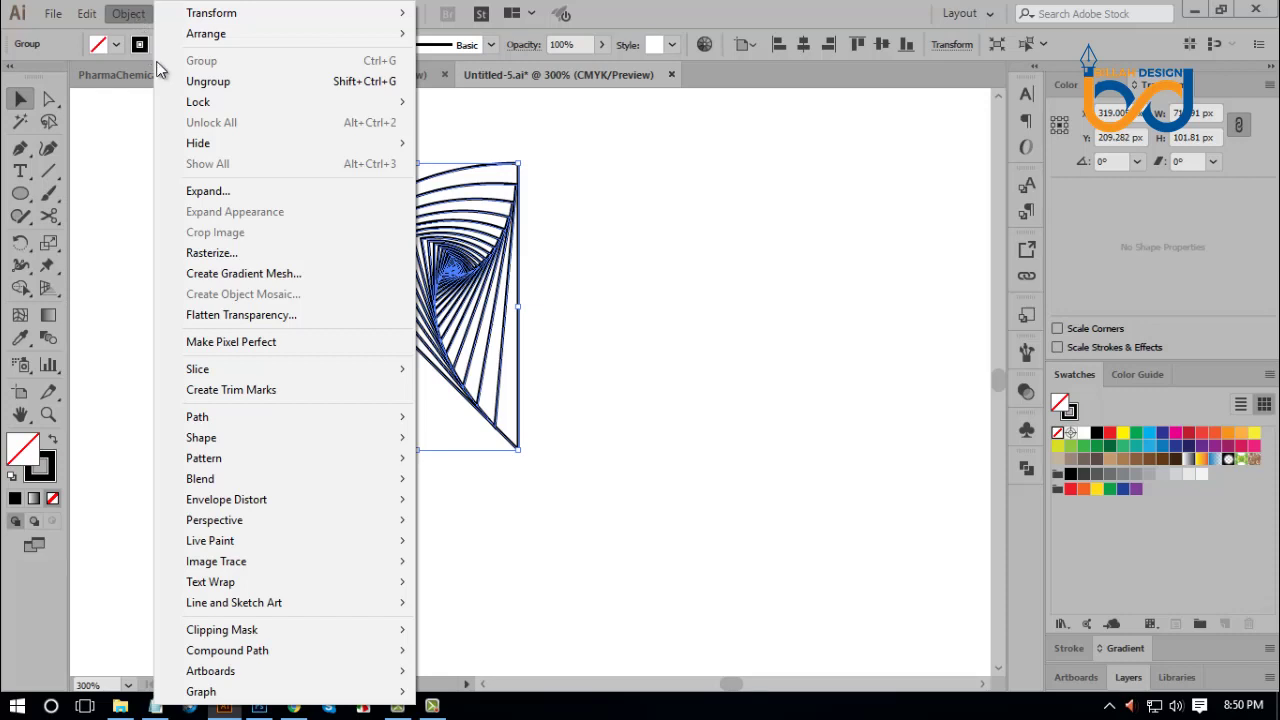
pyautogui.click(216, 195)
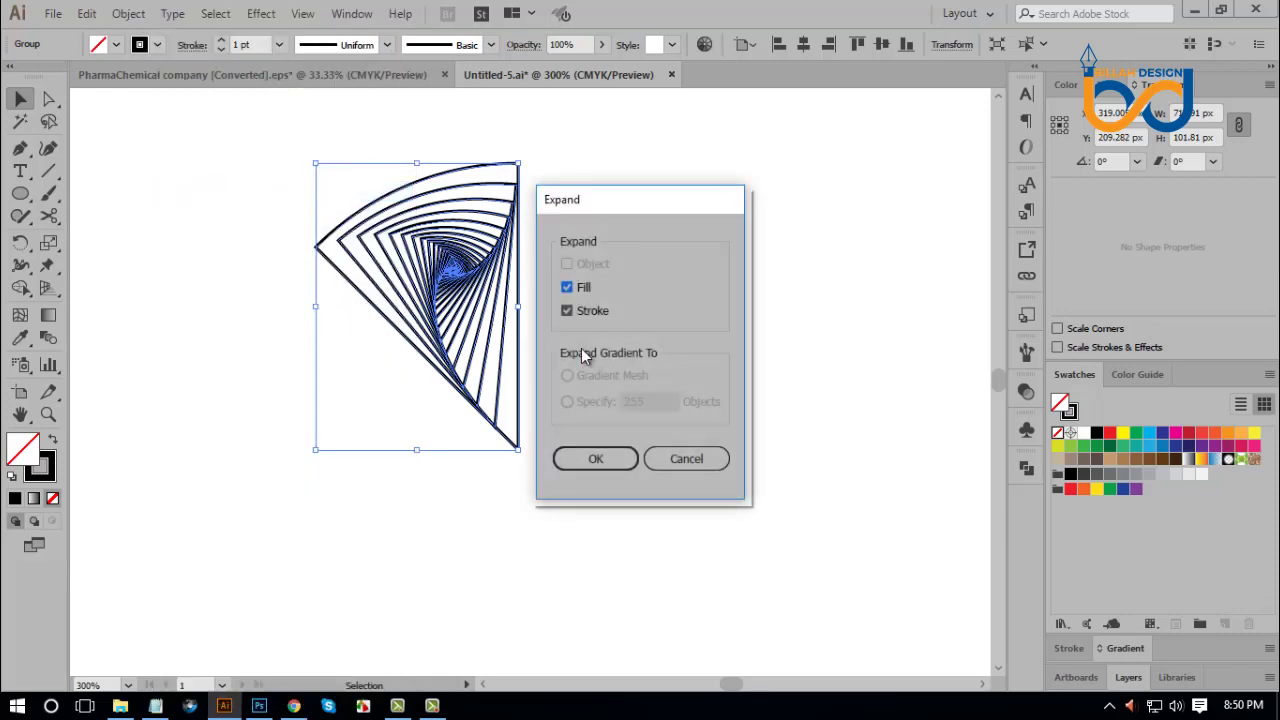
pyautogui.click(598, 458)
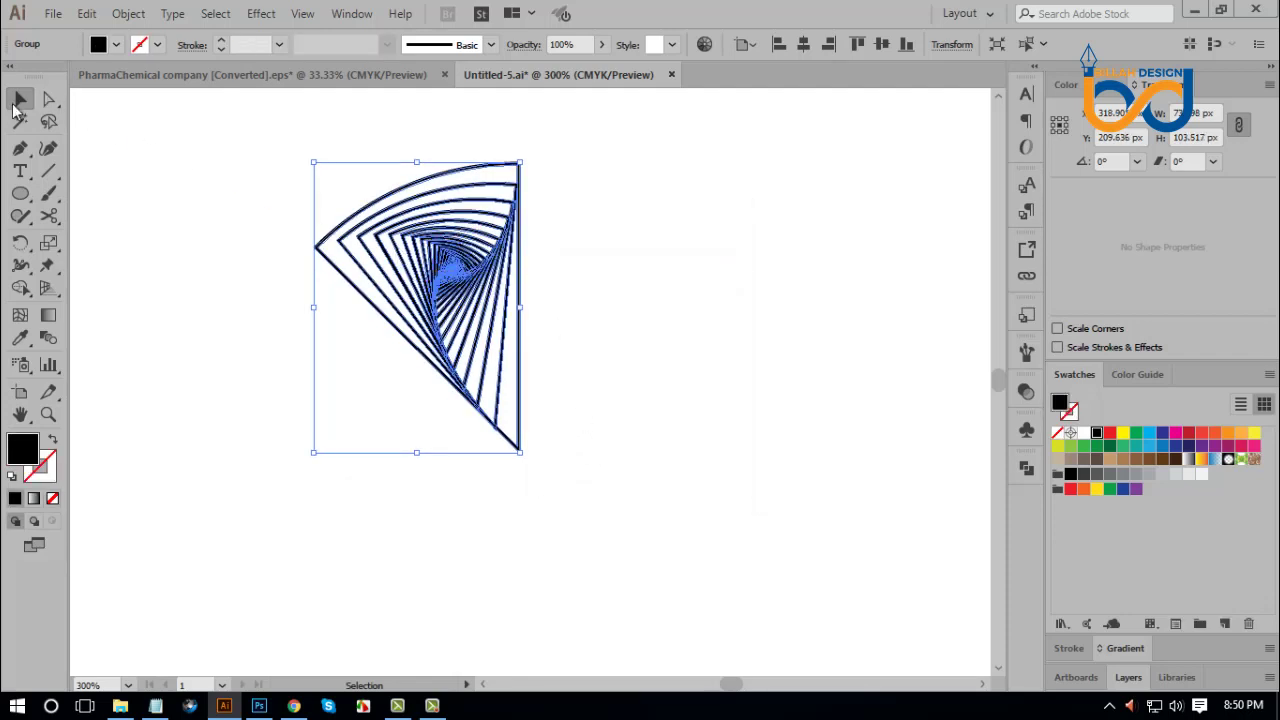
# Step: Create a copy of the spiral wedge rotated by 360/8 degrees about its lower tip
pyautogui.click(20, 243)
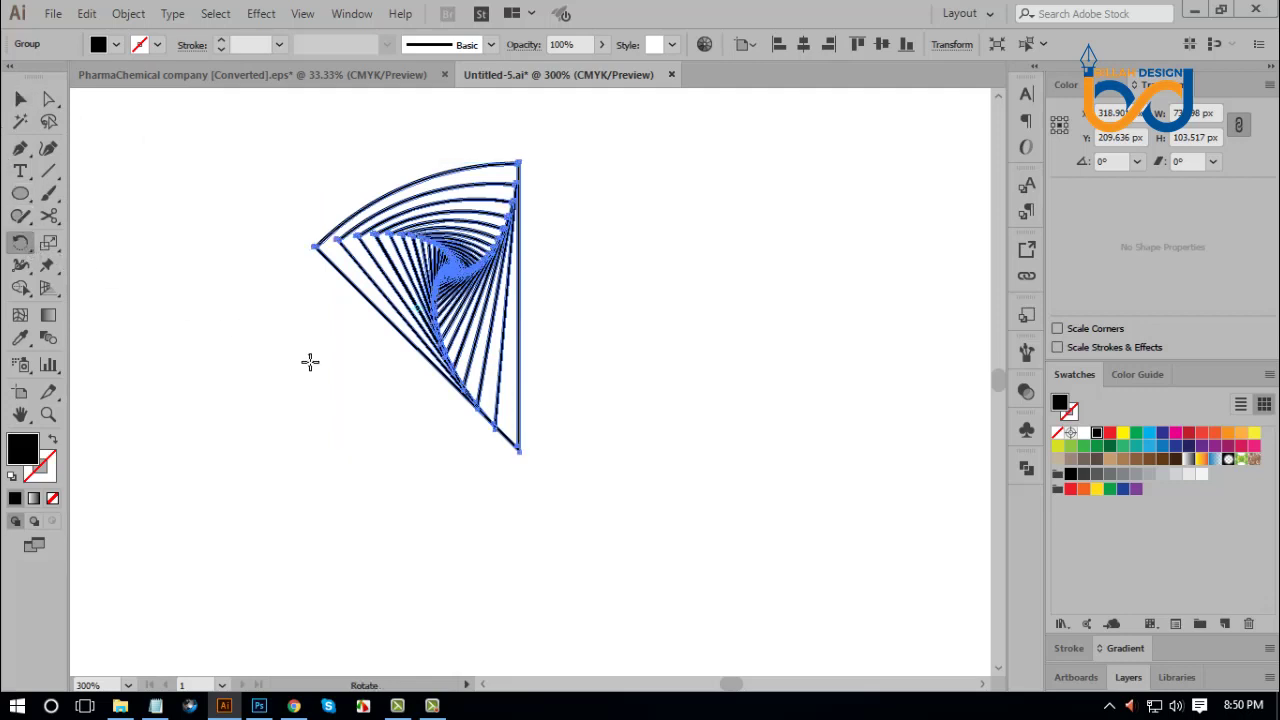
pyautogui.keyDown('alt'); pyautogui.click(519, 452); pyautogui.keyUp('alt')
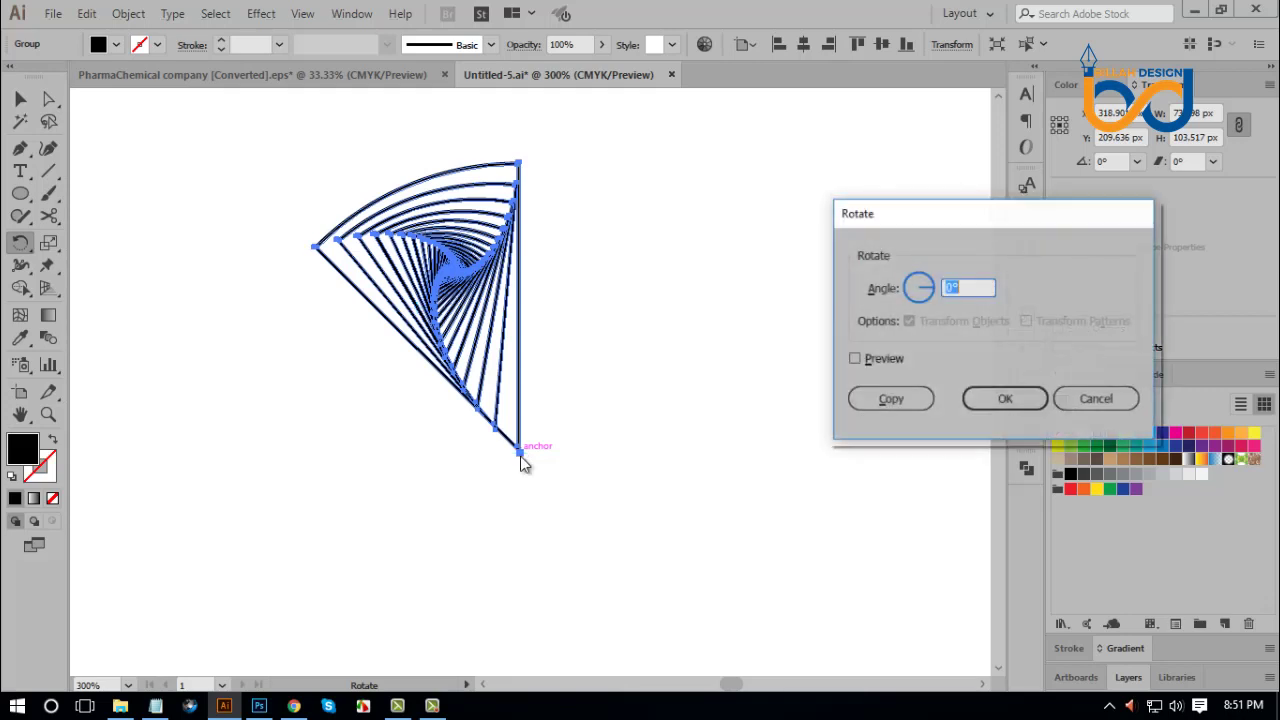
pyautogui.moveTo(940, 220); pyautogui.dragTo(750, 202)
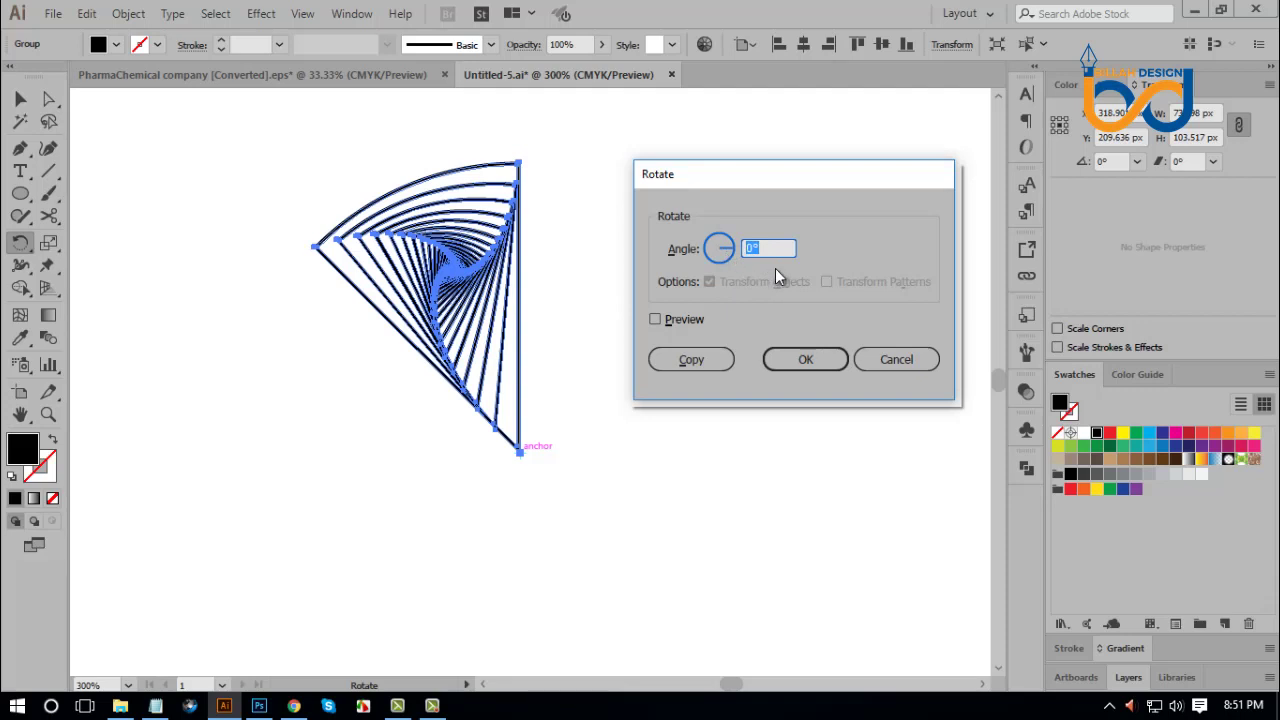
pyautogui.write('360/8')
pyautogui.click(707, 362)
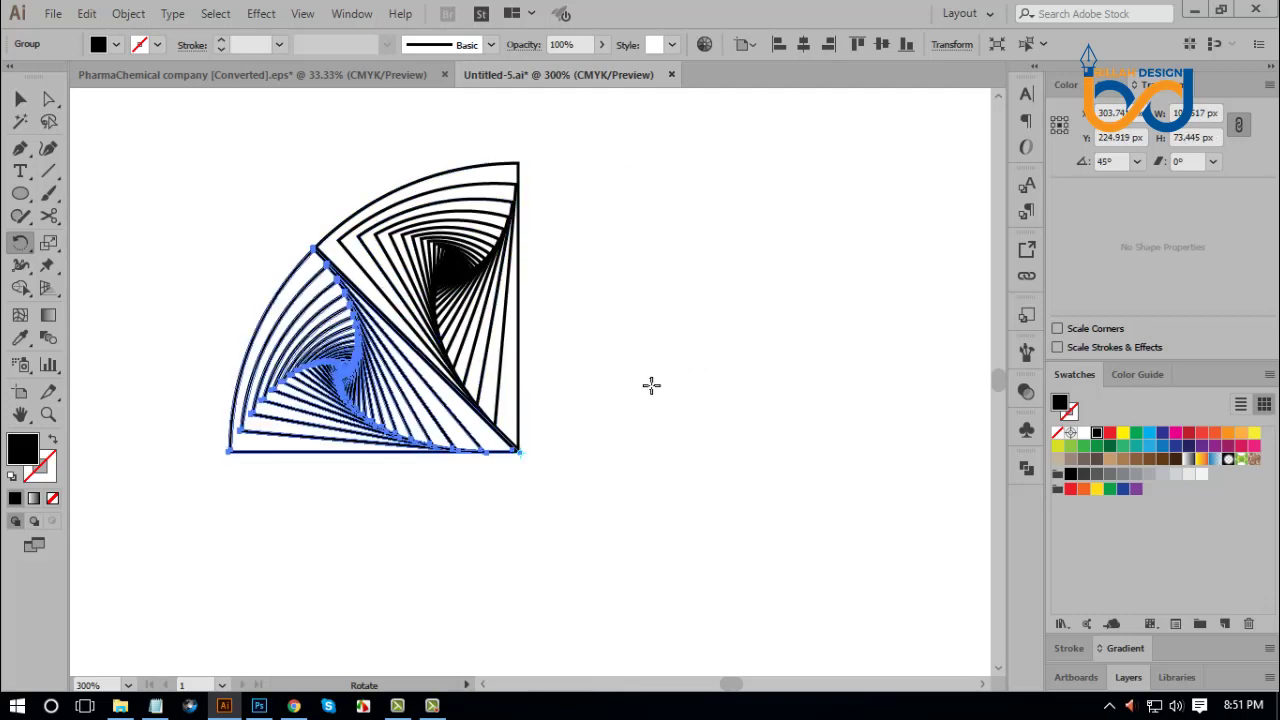
pyautogui.press('v')
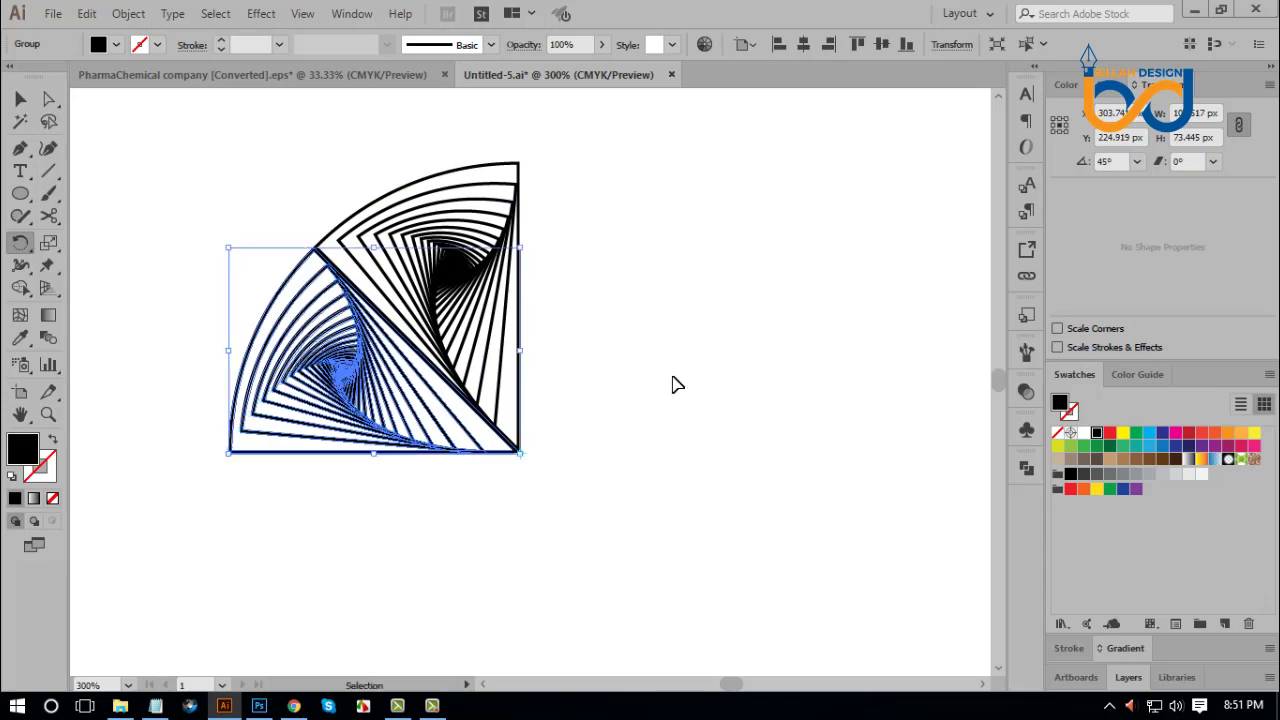
# Step: Repeat the rotated copy of the spiral wedge until eight wedges complete the circle, and deselect the artwork
pyautogui.hotkey('ctrl', 'd')
pyautogui.hotkey('ctrl', 'd')
pyautogui.hotkey('ctrl', 'd')
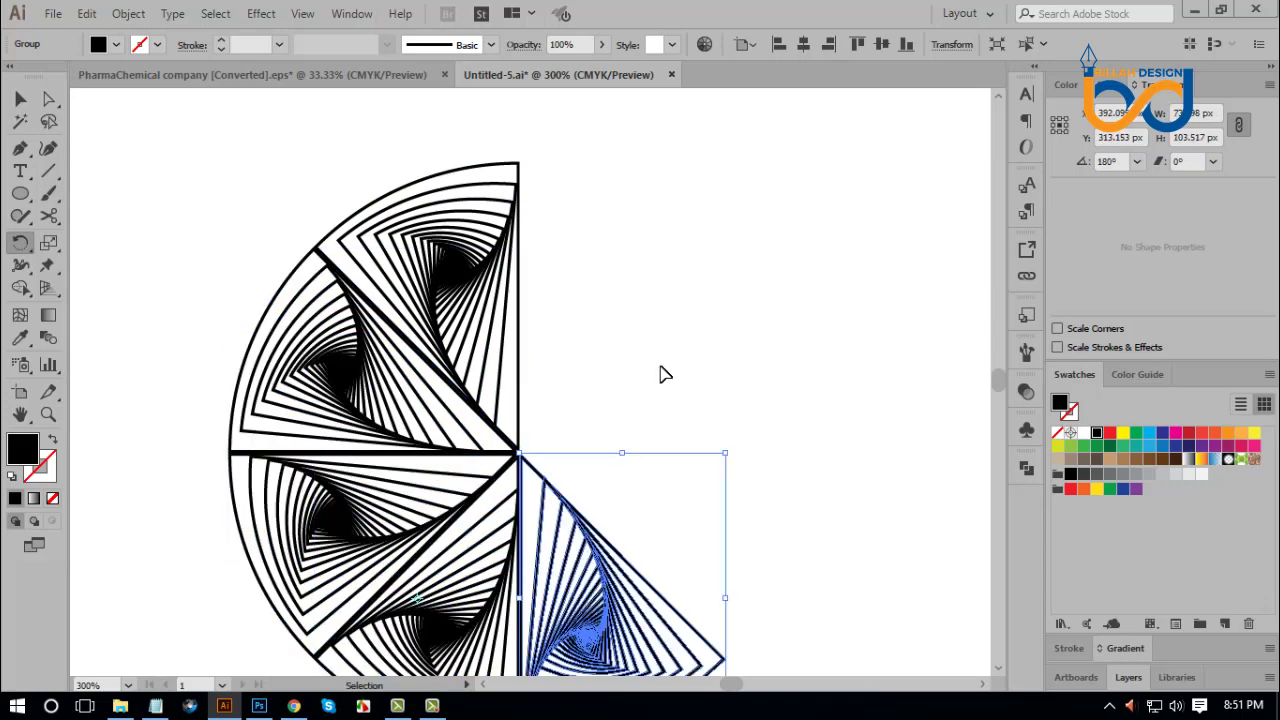
pyautogui.hotkey('ctrl', 'd')
pyautogui.hotkey('ctrl', 'd')
pyautogui.hotkey('ctrl', 'd')
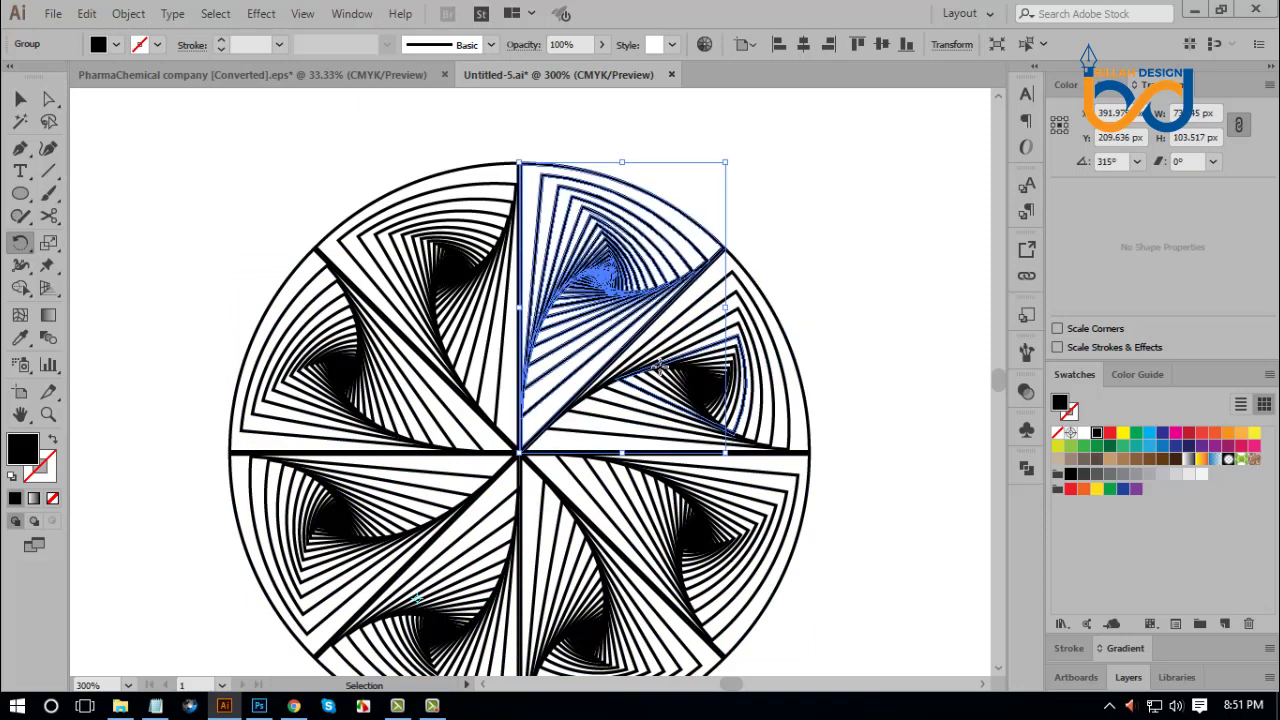
pyautogui.press('r')
pyautogui.click(20, 99)
pyautogui.click(222, 184)
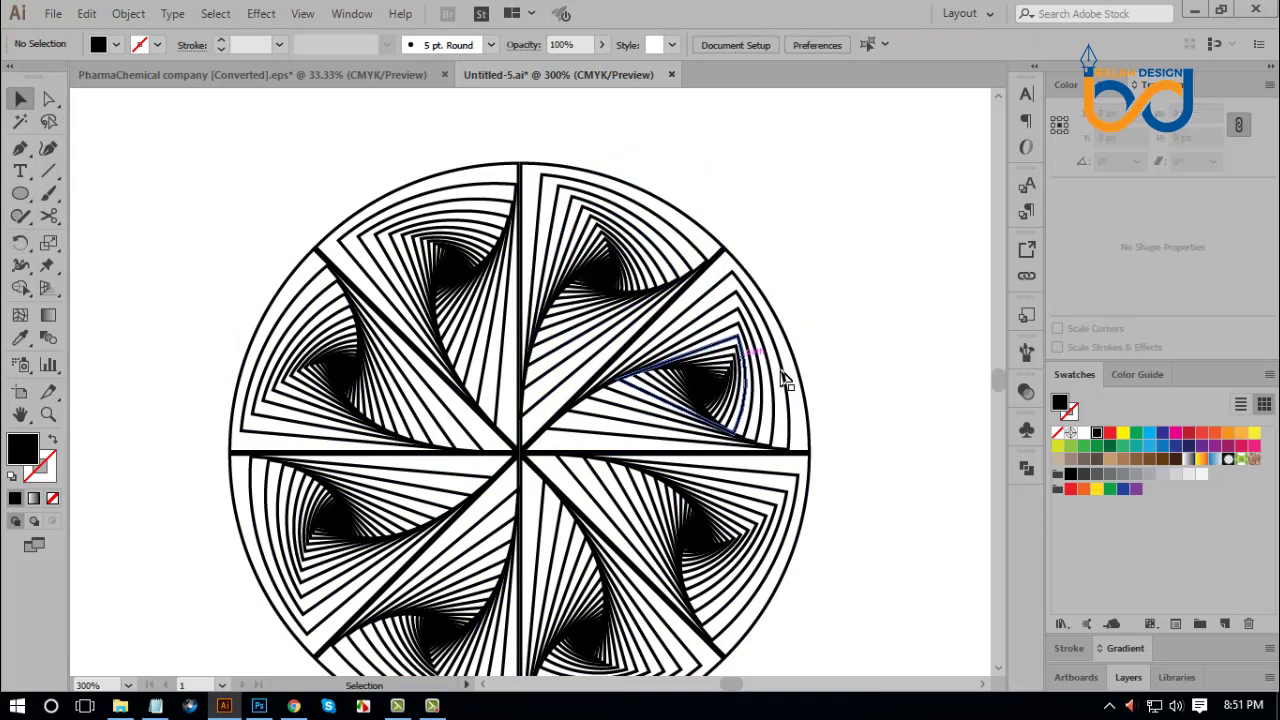
# Step: Select the whole eight-wedge circle and place a duplicate to its upper right, then deselect it
pyautogui.hotkey('ctrl', '-')
pyautogui.hotkey('ctrl', '-')
pyautogui.hotkey('ctrl', '-')
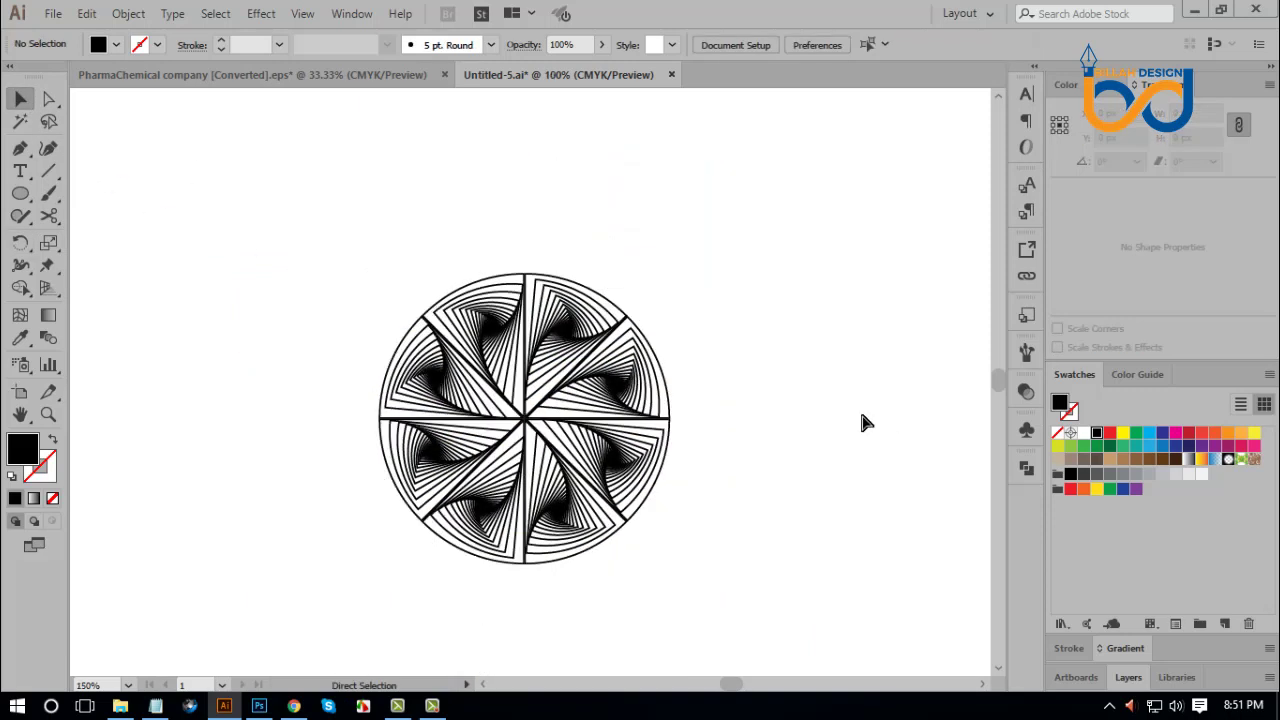
pyautogui.moveTo(774, 428); pyautogui.dragTo(730, 354)
pyautogui.moveTo(340, 192); pyautogui.dragTo(680, 488)
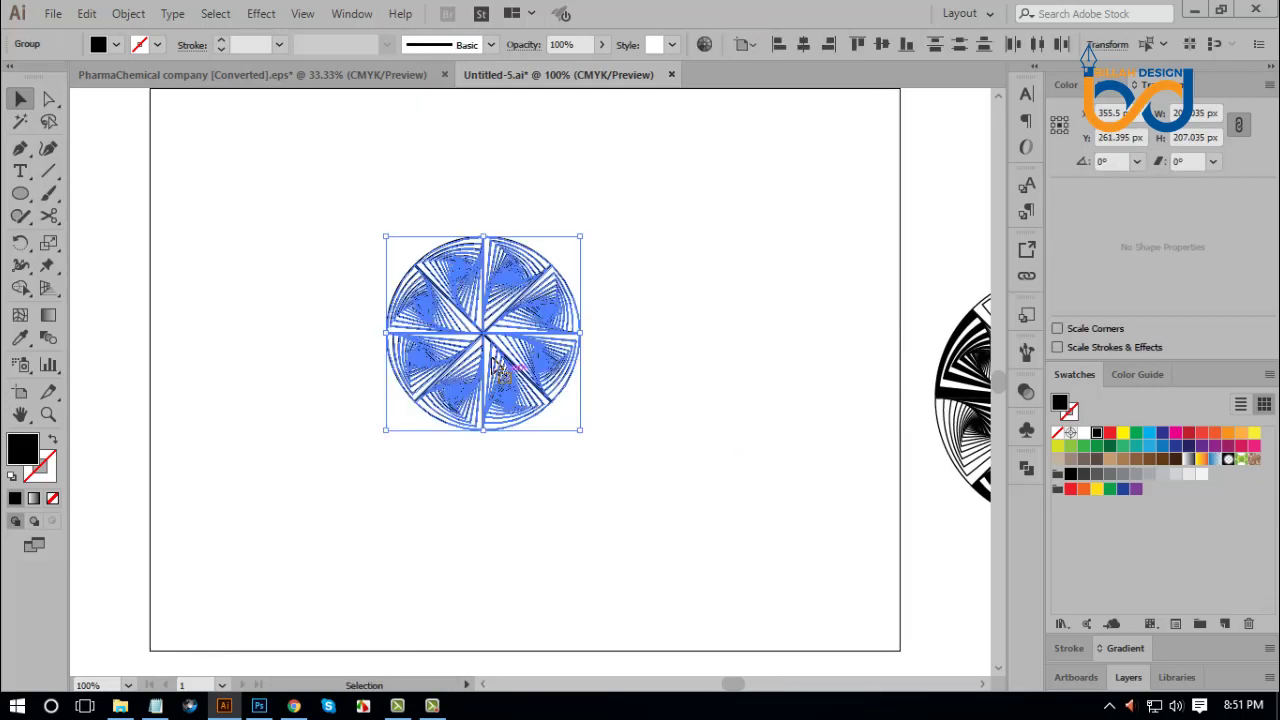
pyautogui.moveTo(486, 342); pyautogui.dragTo(760, 260)
pyautogui.click(796, 414)
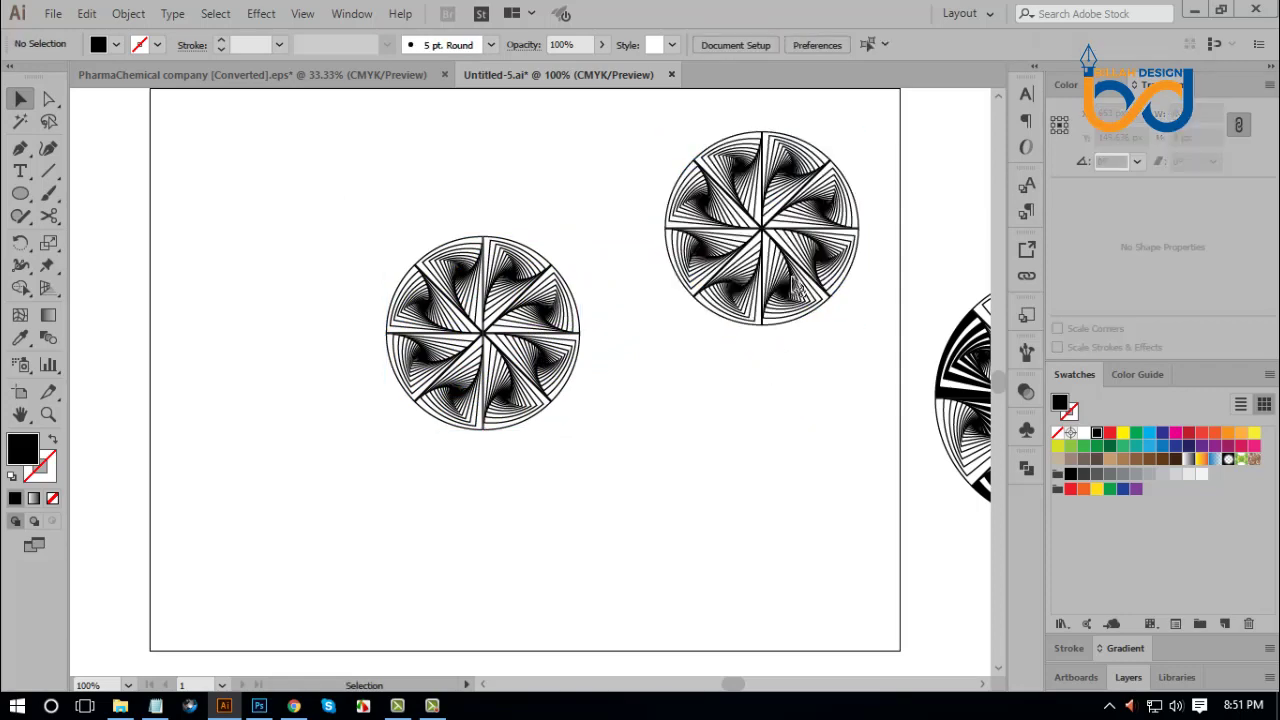
# Step: Select the original circle's upper-left wedge beside the vertical divider, and fill its outermost band black with the Shape Builder
pyautogui.moveTo(650, 331); pyautogui.dragTo(668, 374)
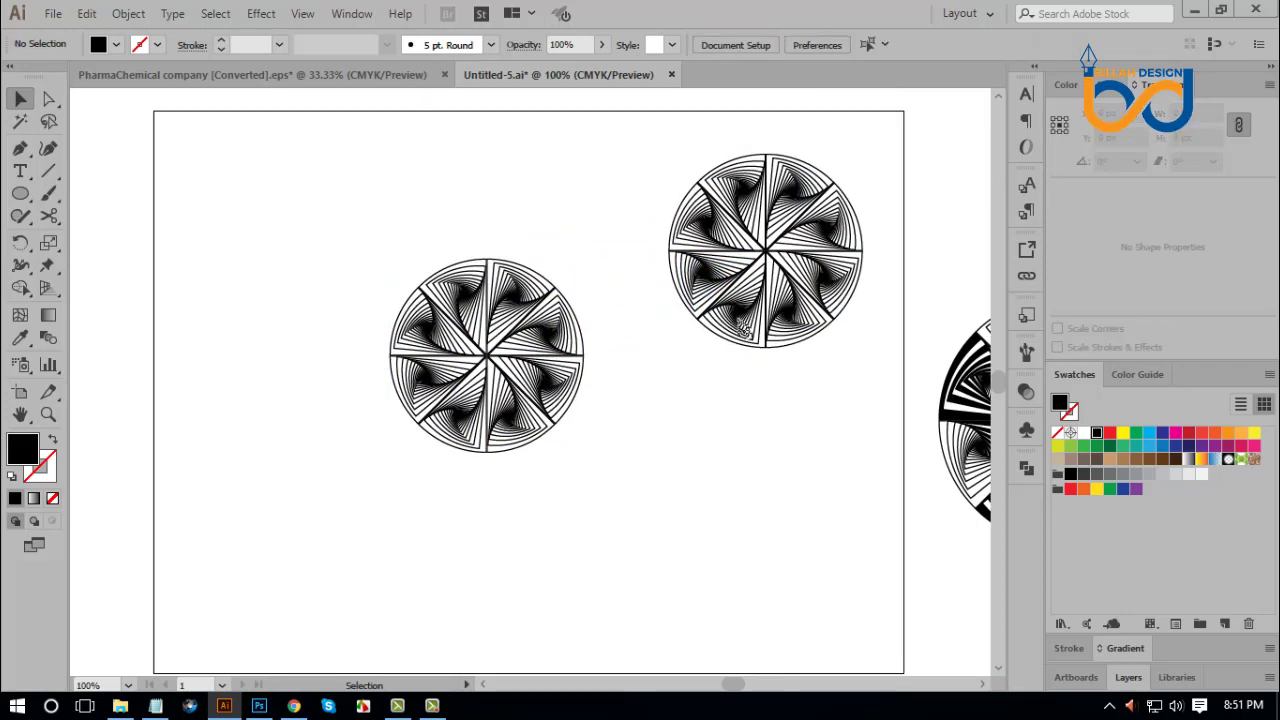
pyautogui.hotkey('ctrl', '+')
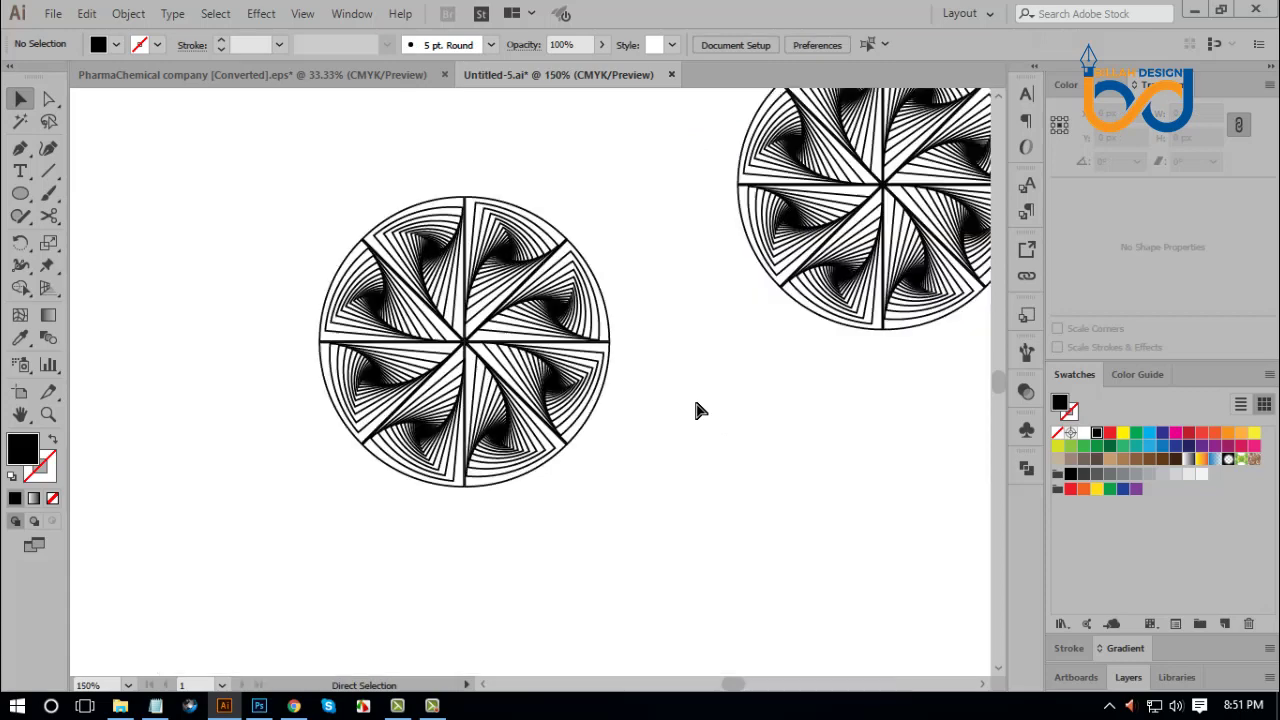
pyautogui.moveTo(686, 277); pyautogui.dragTo(711, 331)
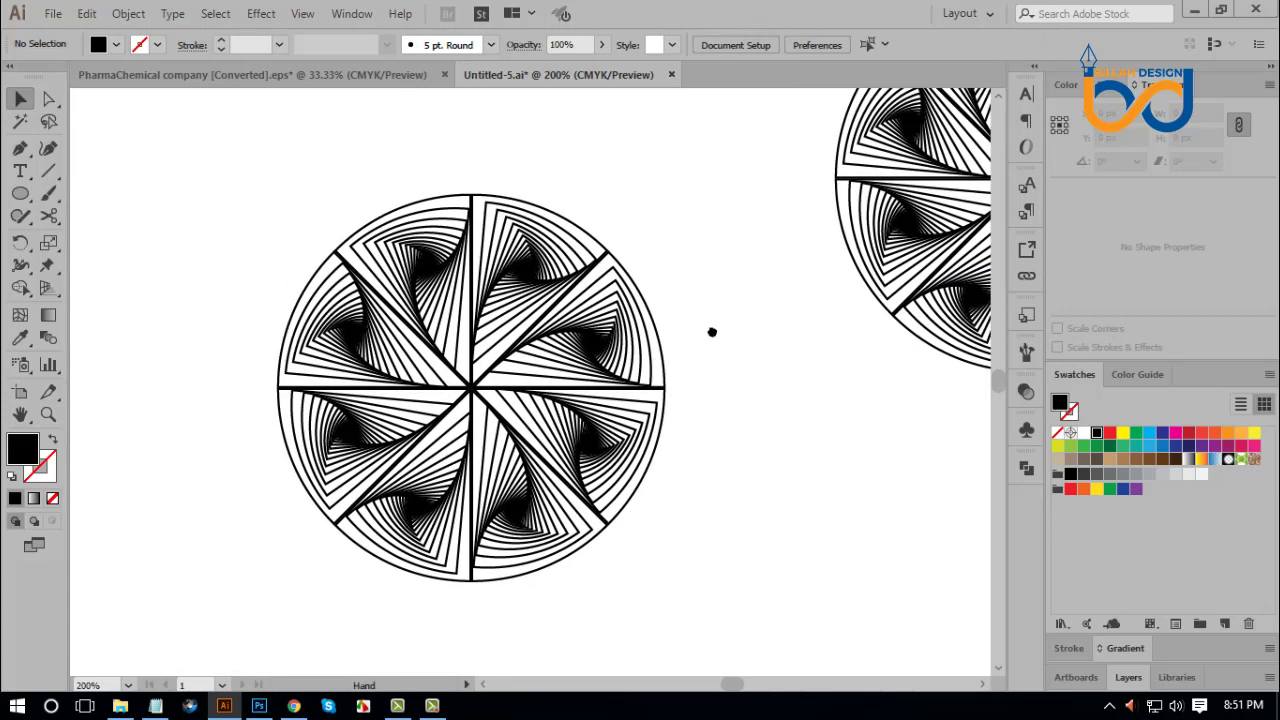
pyautogui.hotkey('ctrl', '+')
pyautogui.hotkey('ctrl', '+')
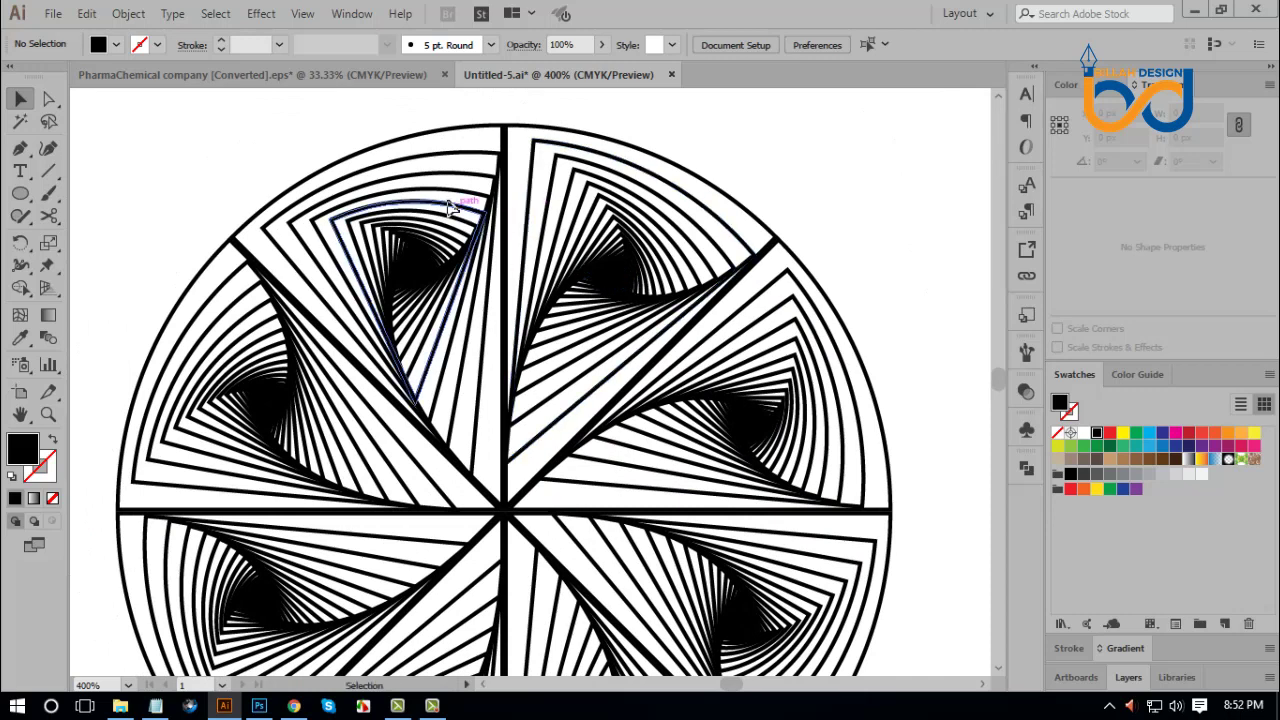
pyautogui.click(418, 183)
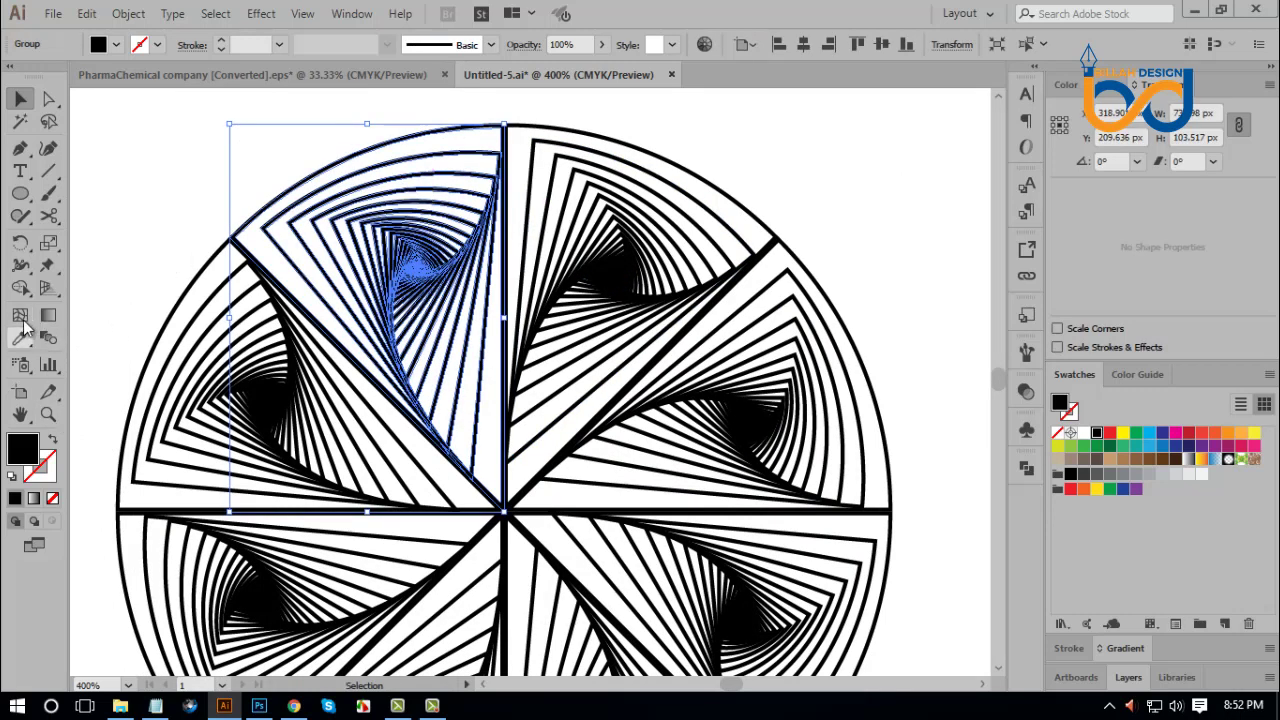
pyautogui.click(21, 288)
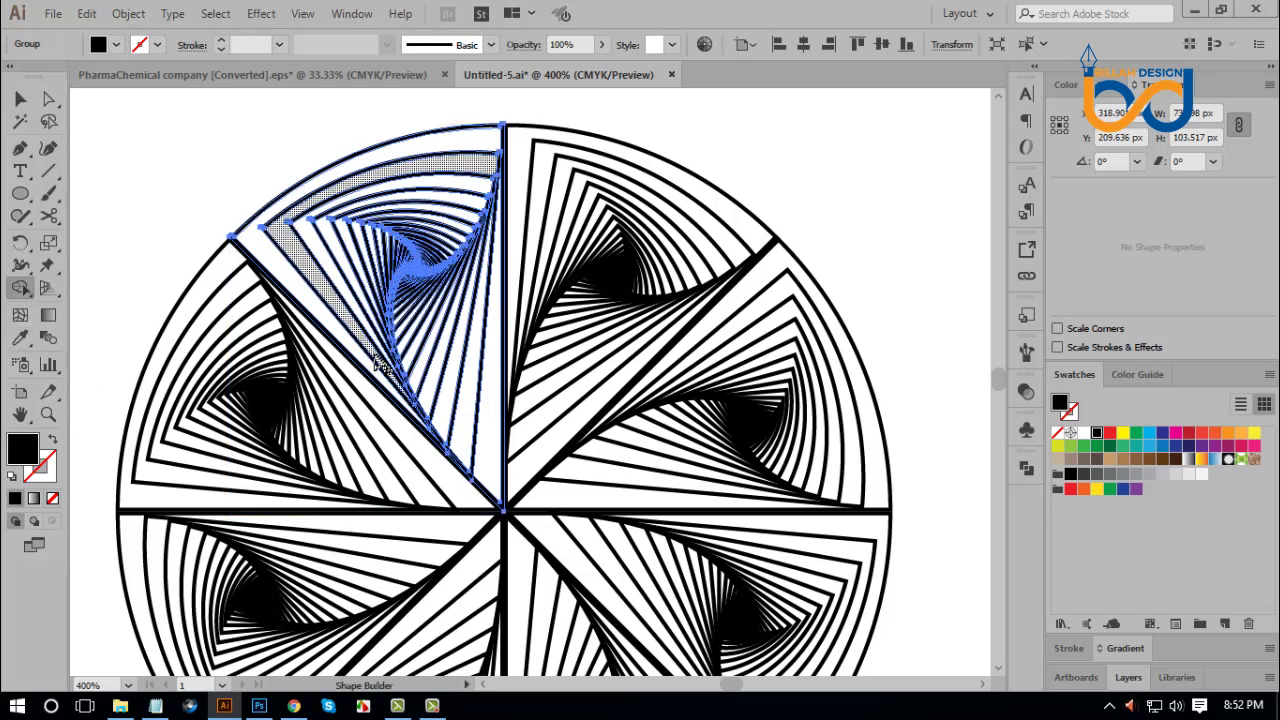
pyautogui.click(270, 253)
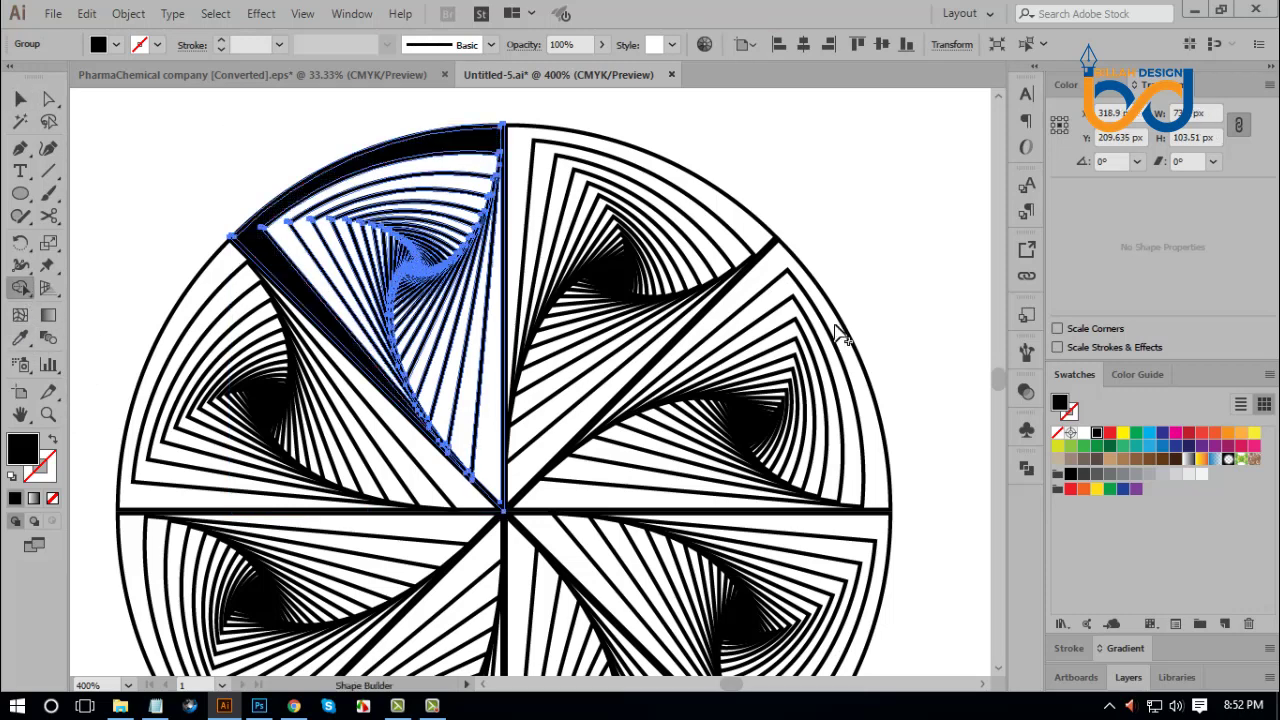
# Step: Merge the wedge's outermost black band with its outlines, and merge the next alternate band inward into solid black
pyautogui.hotkey('ctrl', '=')
pyautogui.hotkey('ctrl', '=')
pyautogui.hotkey('ctrl', '=')
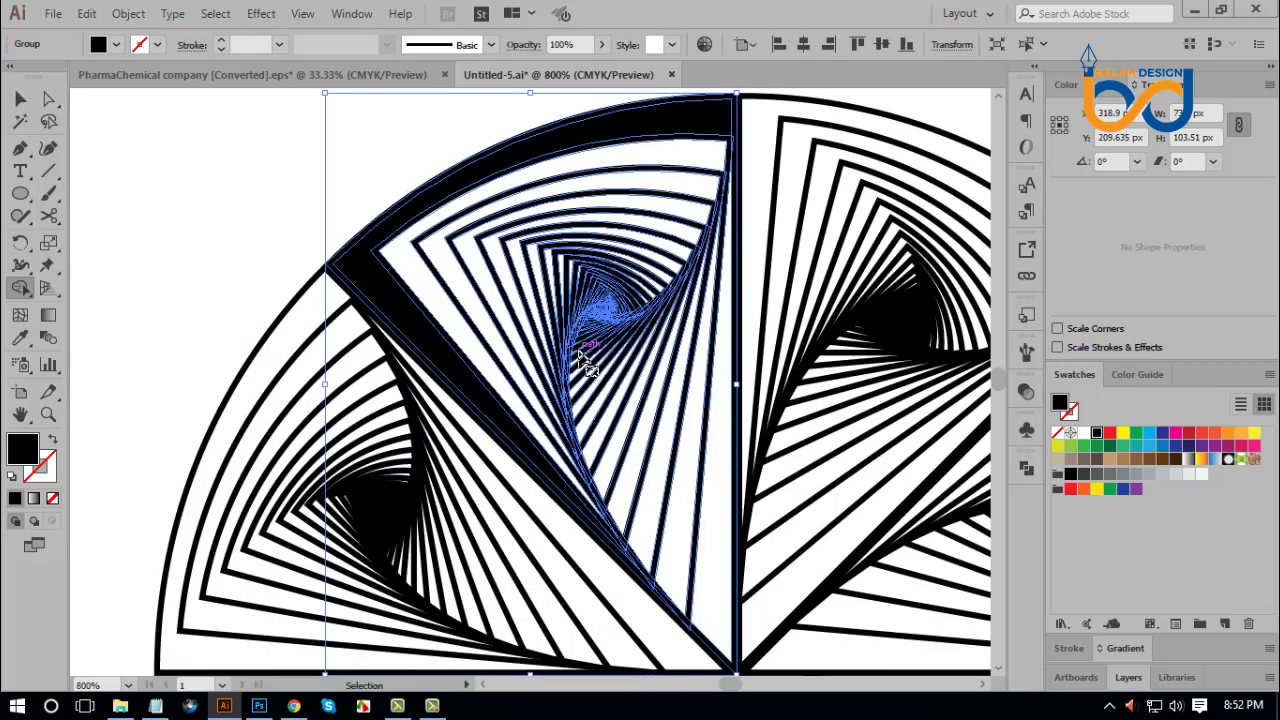
pyautogui.moveTo(466, 171); pyautogui.dragTo(451, 346)
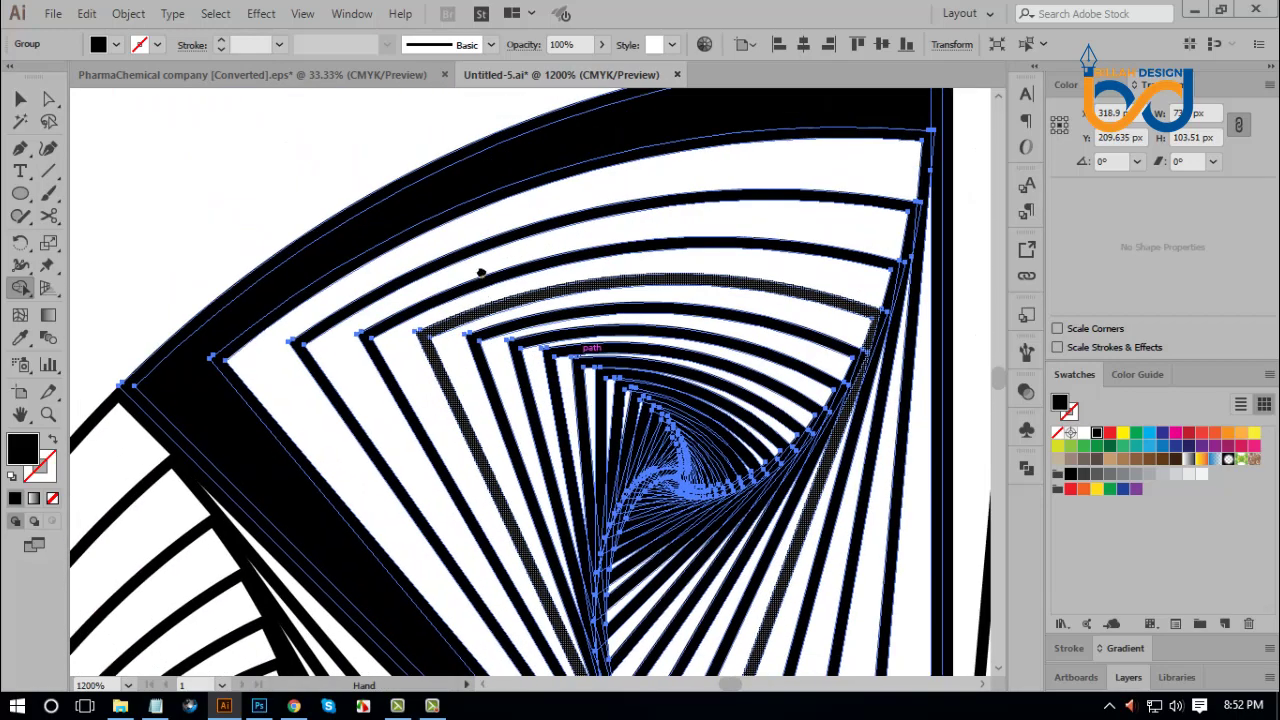
pyautogui.moveTo(481, 272); pyautogui.dragTo(531, 323)
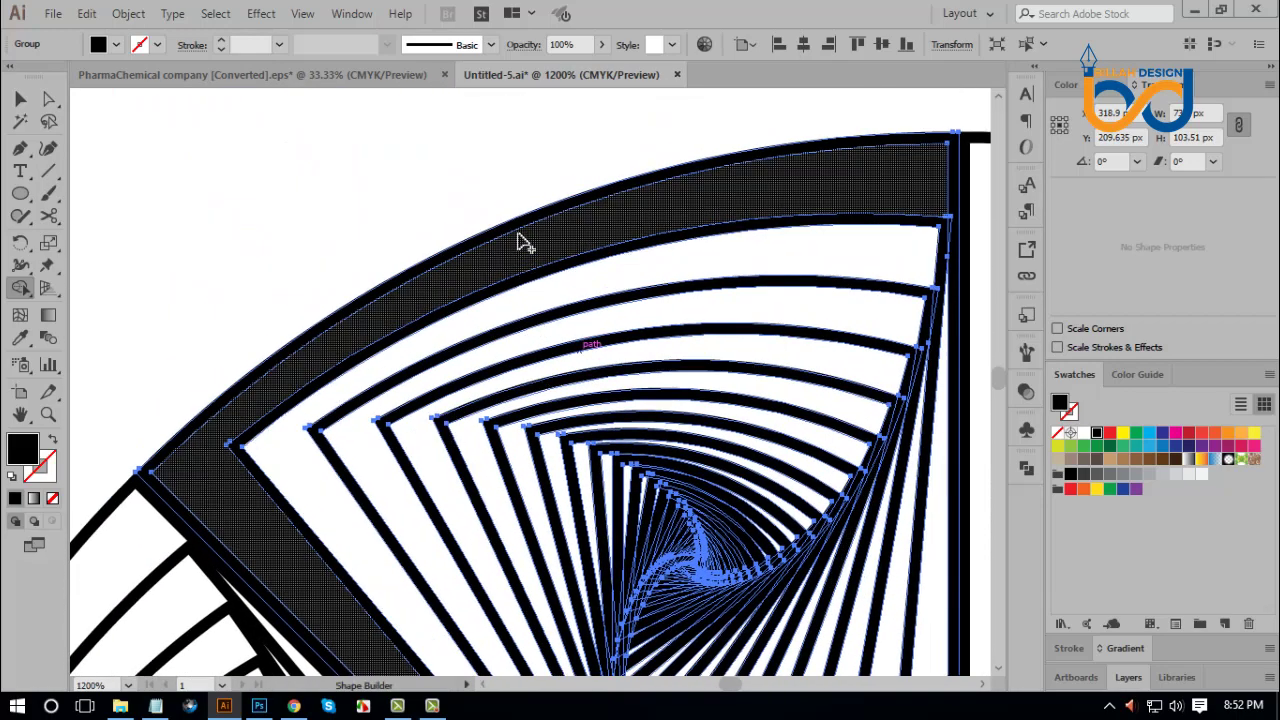
pyautogui.moveTo(518, 228); pyautogui.dragTo(535, 284)
pyautogui.moveTo(563, 400); pyautogui.dragTo(560, 366)
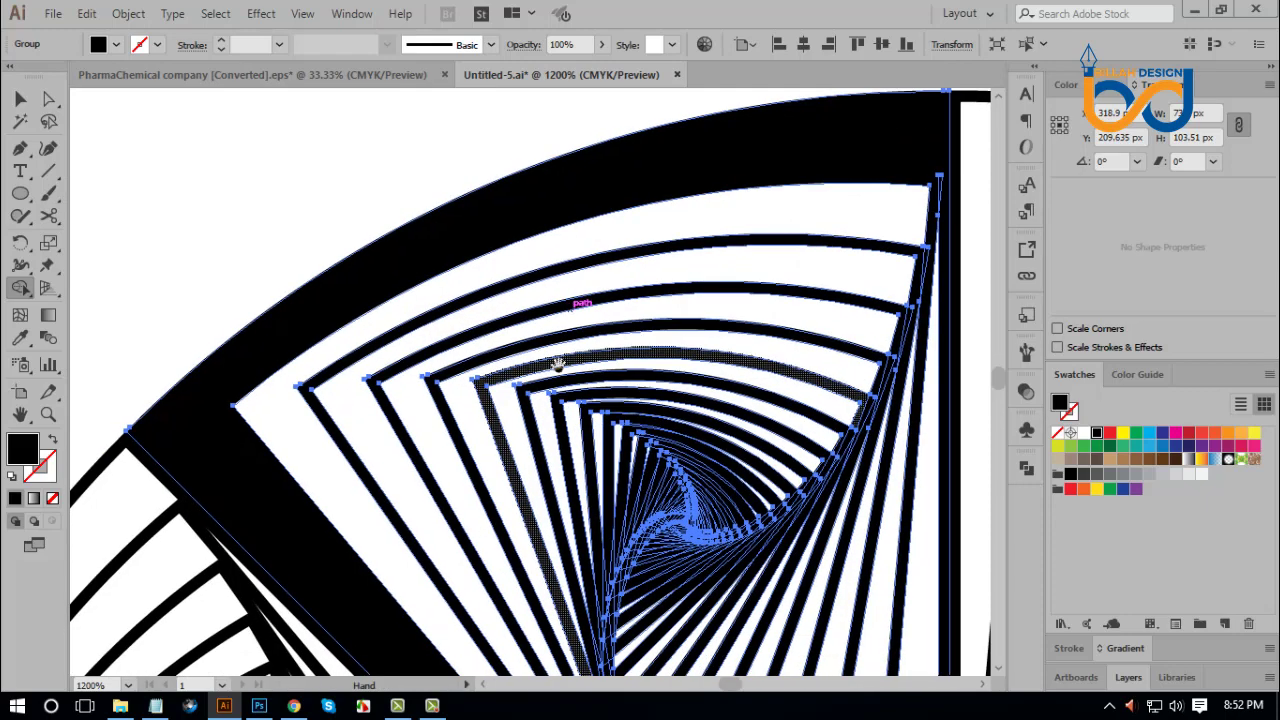
pyautogui.click(591, 282)
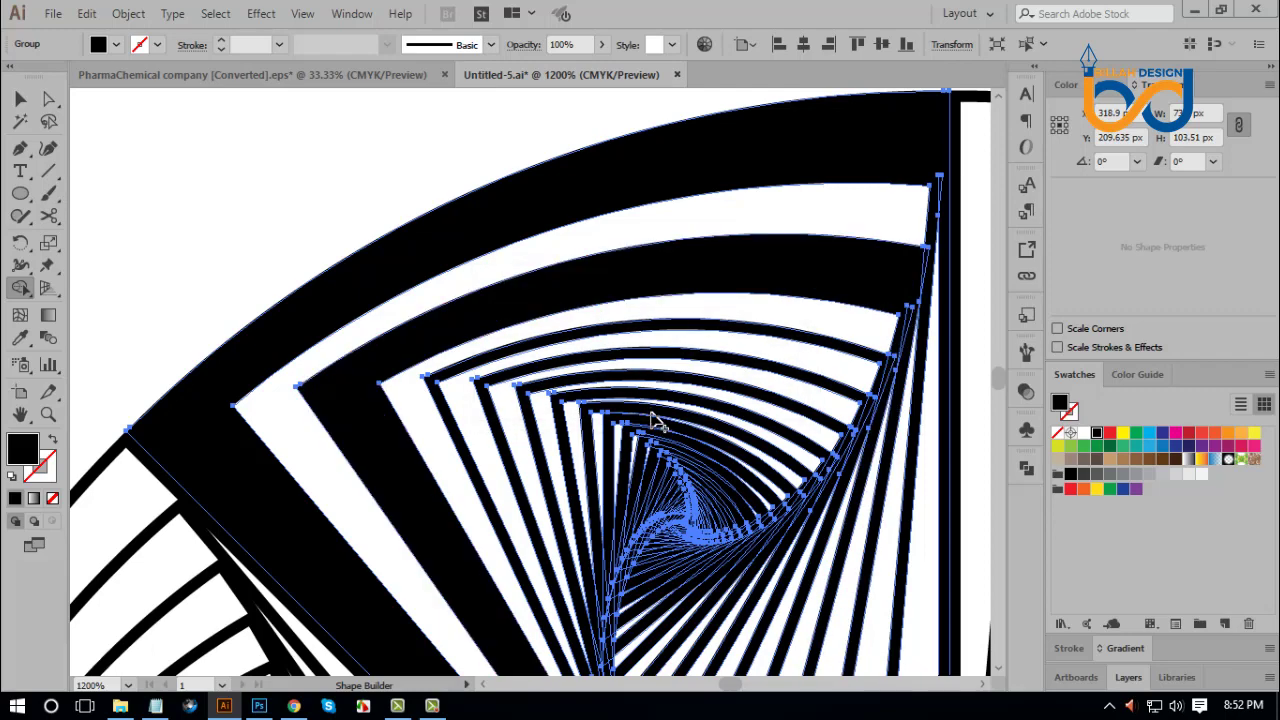
# Step: Merge the remaining alternate bands of the wedge into solid black shapes, working inward towards the spiral's centre
pyautogui.moveTo(651, 423); pyautogui.dragTo(621, 328)
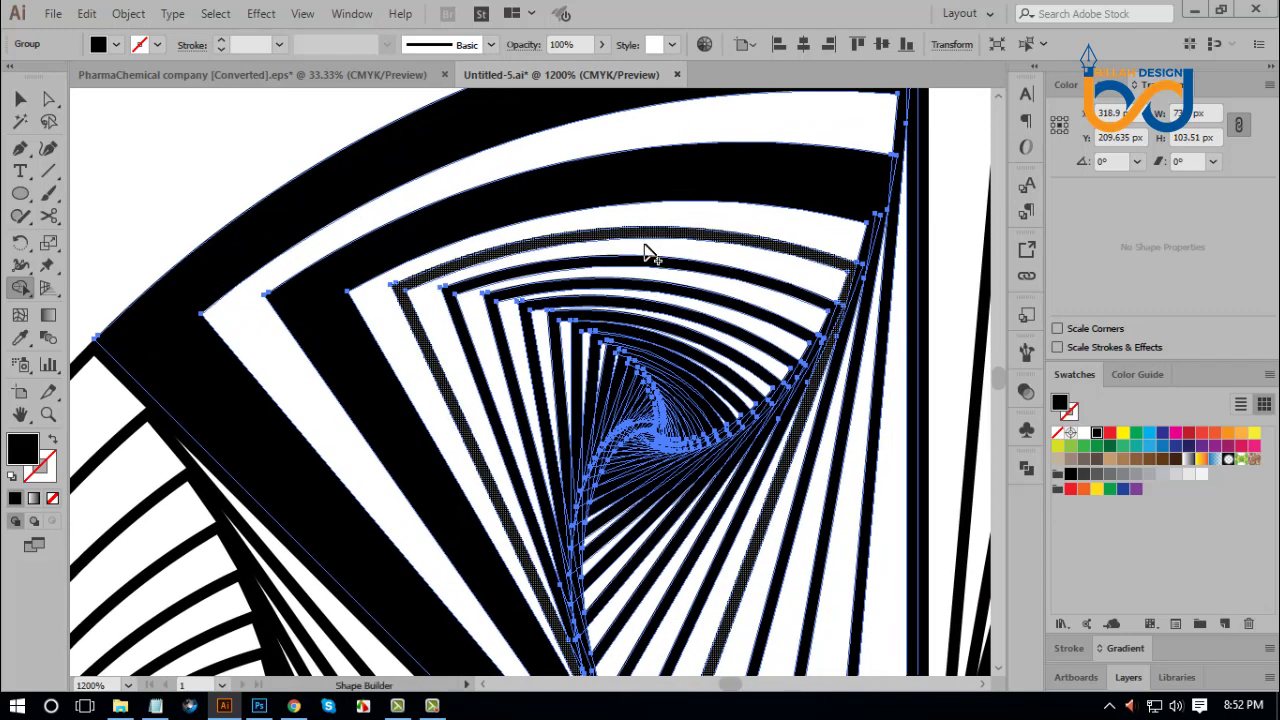
pyautogui.click(648, 272)
pyautogui.moveTo(686, 386); pyautogui.dragTo(646, 314)
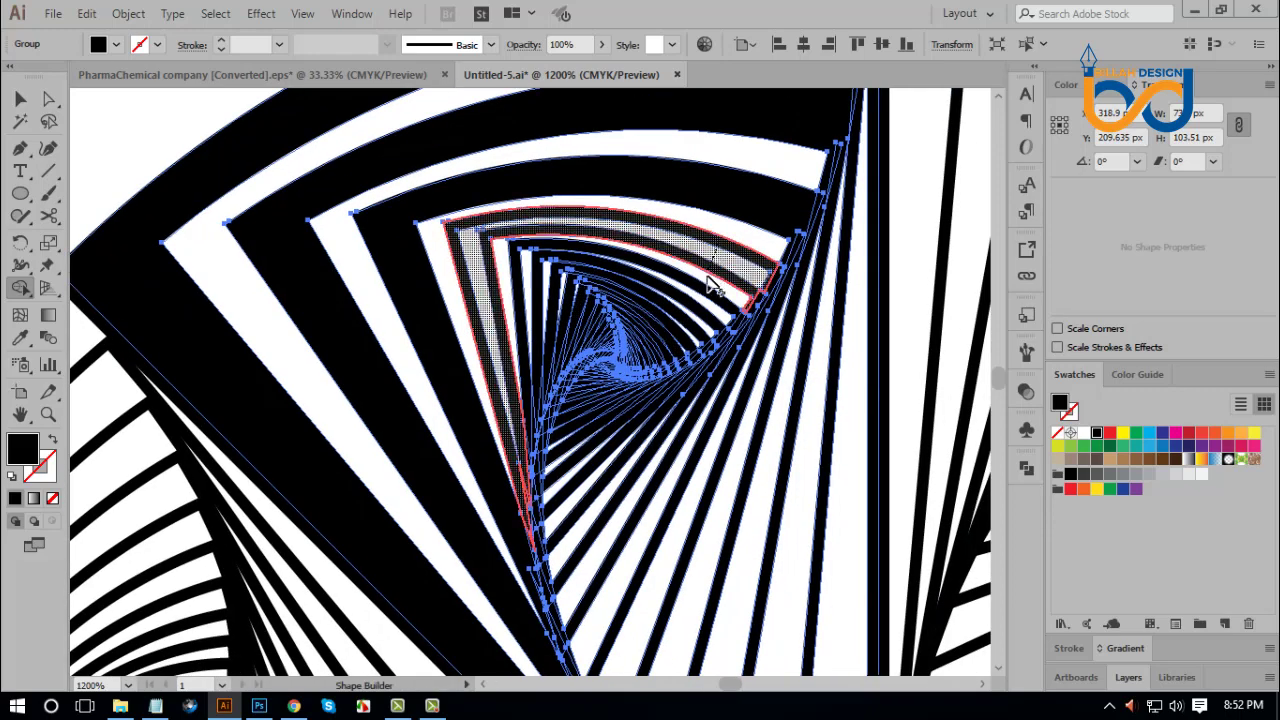
pyautogui.click(712, 280)
pyautogui.hotkey('ctrl', '=')
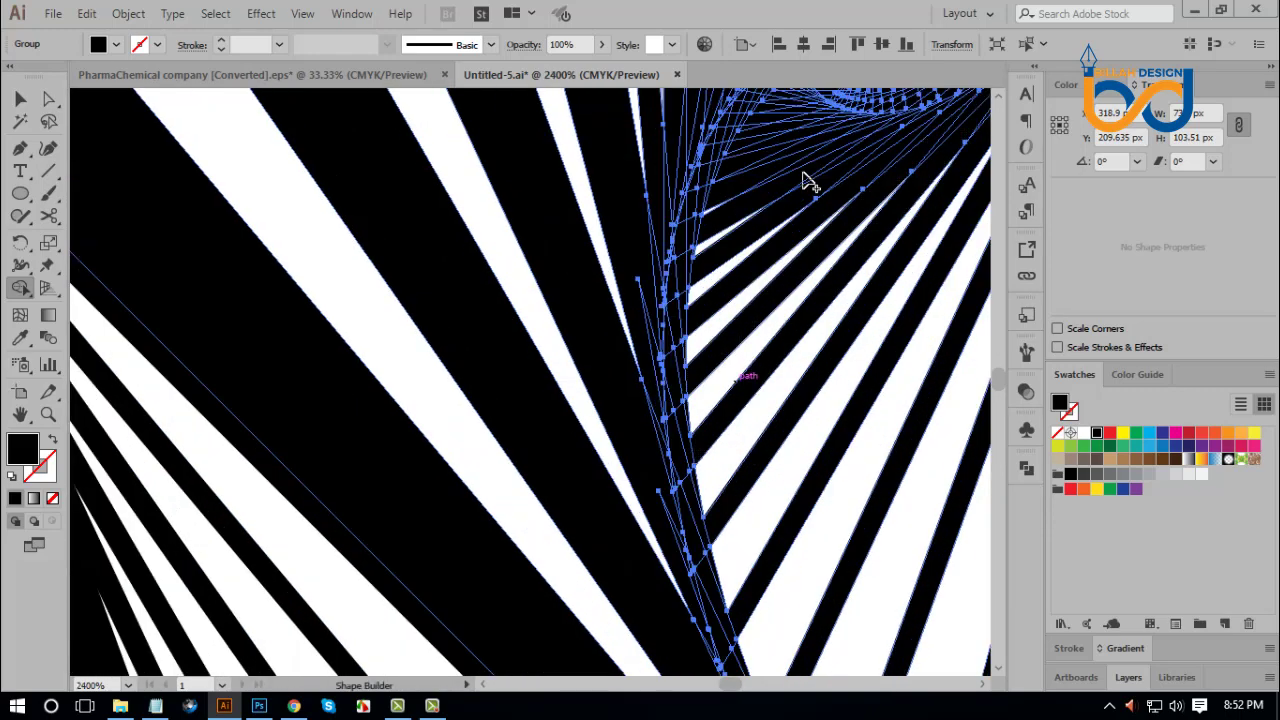
pyautogui.moveTo(808, 186); pyautogui.dragTo(621, 516)
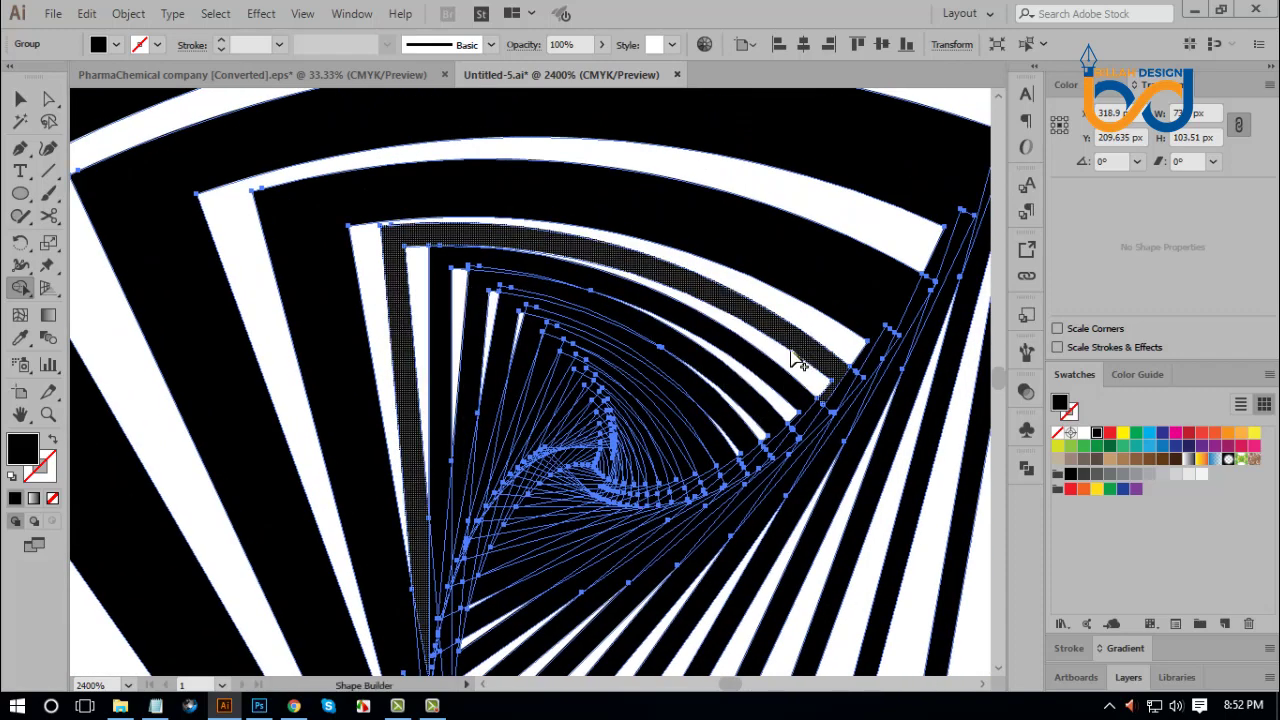
pyautogui.click(780, 390)
pyautogui.moveTo(755, 420); pyautogui.dragTo(750, 432)
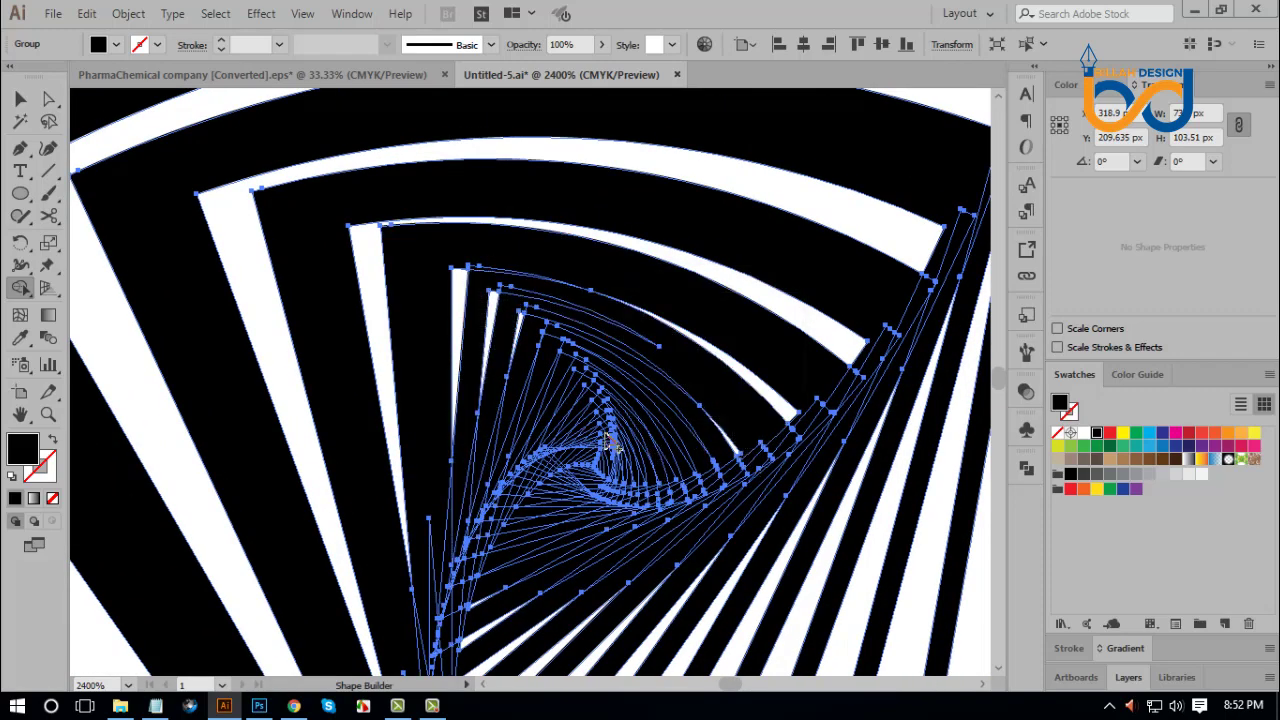
# Step: Deselect the wedge and examine its black bands within the whole circle
pyautogui.hotkey('ctrl', '-')
pyautogui.hotkey('ctrl', '-')
pyautogui.hotkey('ctrl', '-')
pyautogui.hotkey('ctrl', '-')
pyautogui.hotkey('ctrl', '-')
pyautogui.hotkey('ctrl', '-')
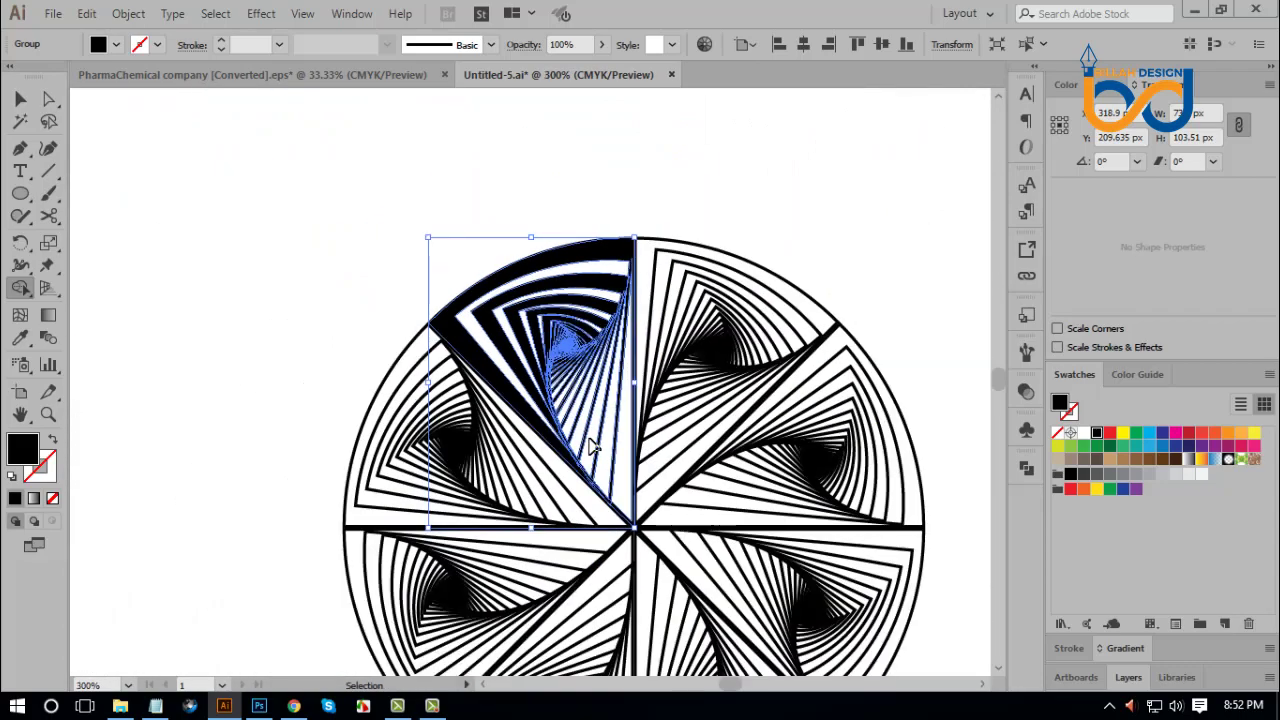
pyautogui.hotkey('ctrl', '-')
pyautogui.moveTo(585, 380); pyautogui.dragTo(505, 373)
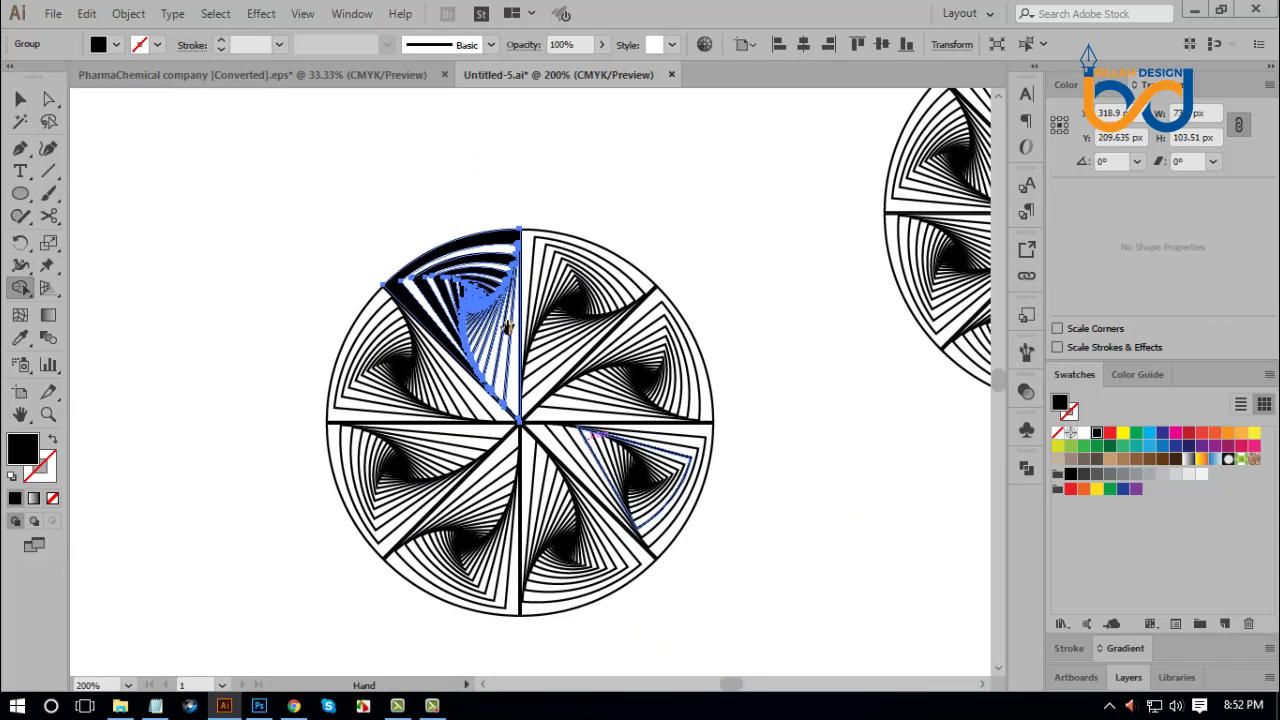
pyautogui.moveTo(513, 330); pyautogui.dragTo(508, 308)
pyautogui.press('v')
pyautogui.click(757, 543)
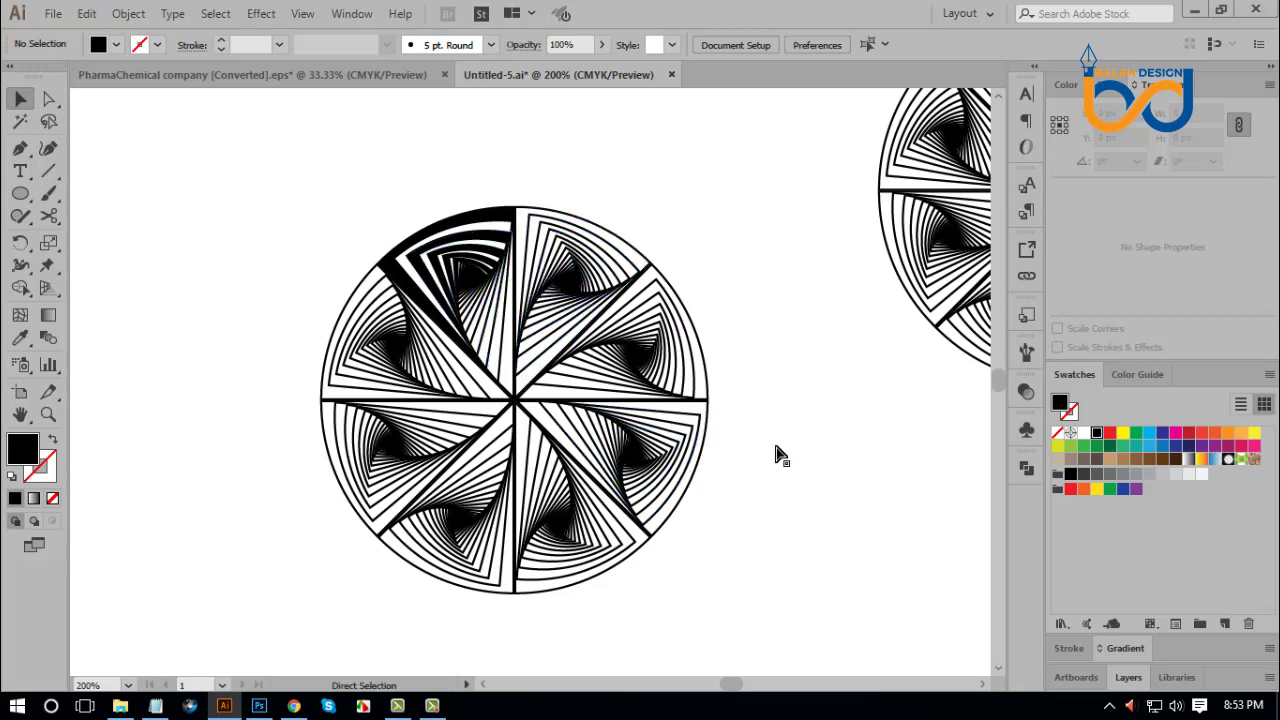
# Step: Select the wedge on the other side of the vertical divider, and fill its outermost band along the diagonal divider black with the Shape Builder
pyautogui.scroll(3, 777, 455)
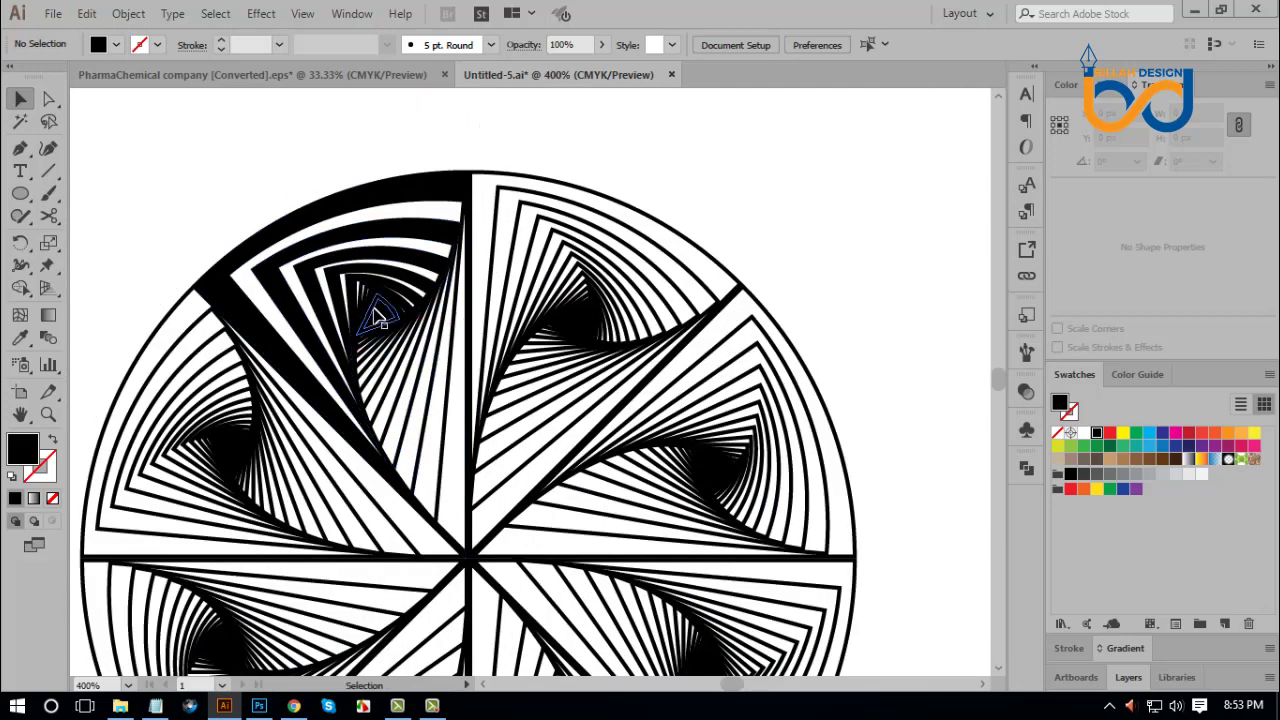
pyautogui.click(334, 214)
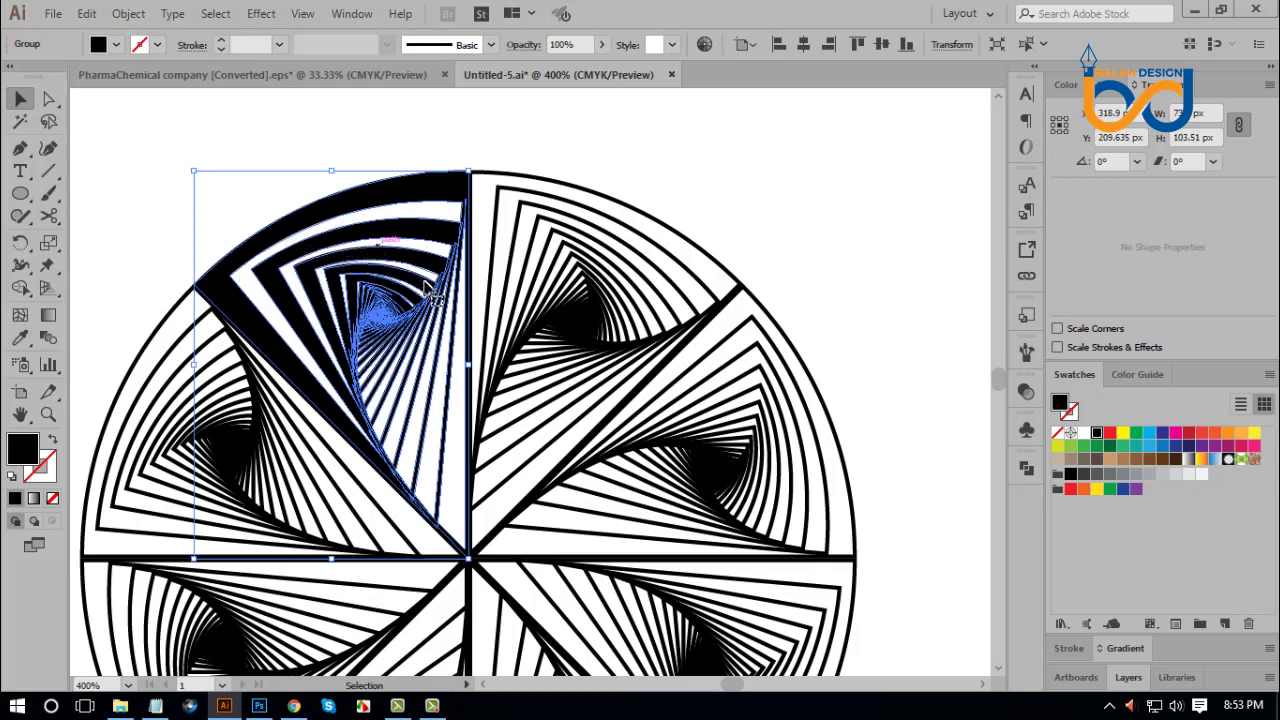
pyautogui.click(595, 297)
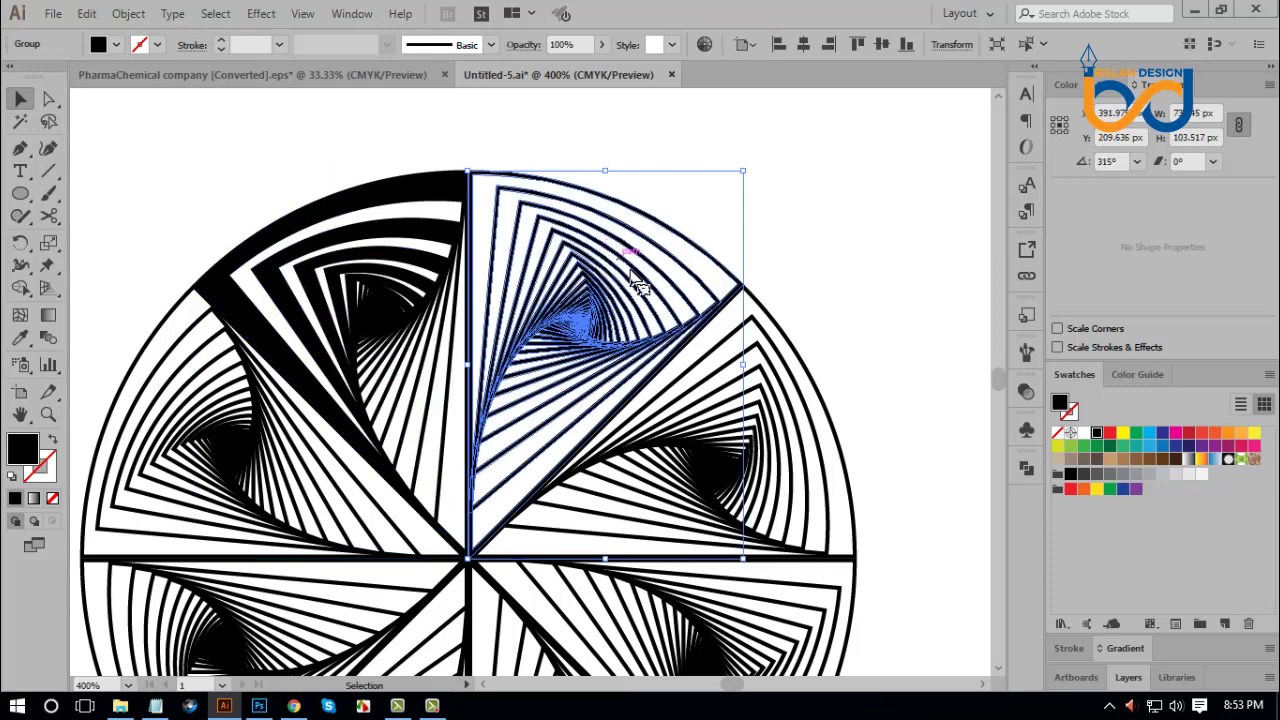
pyautogui.click(814, 289)
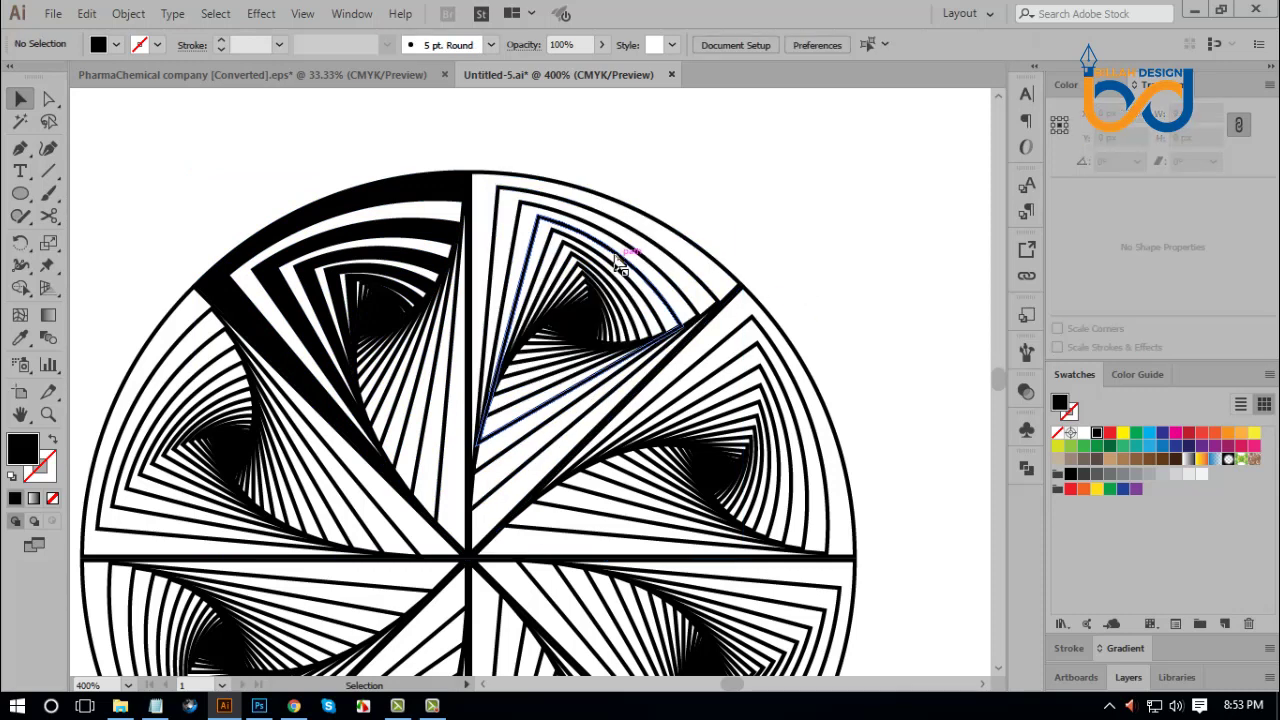
pyautogui.click(616, 258)
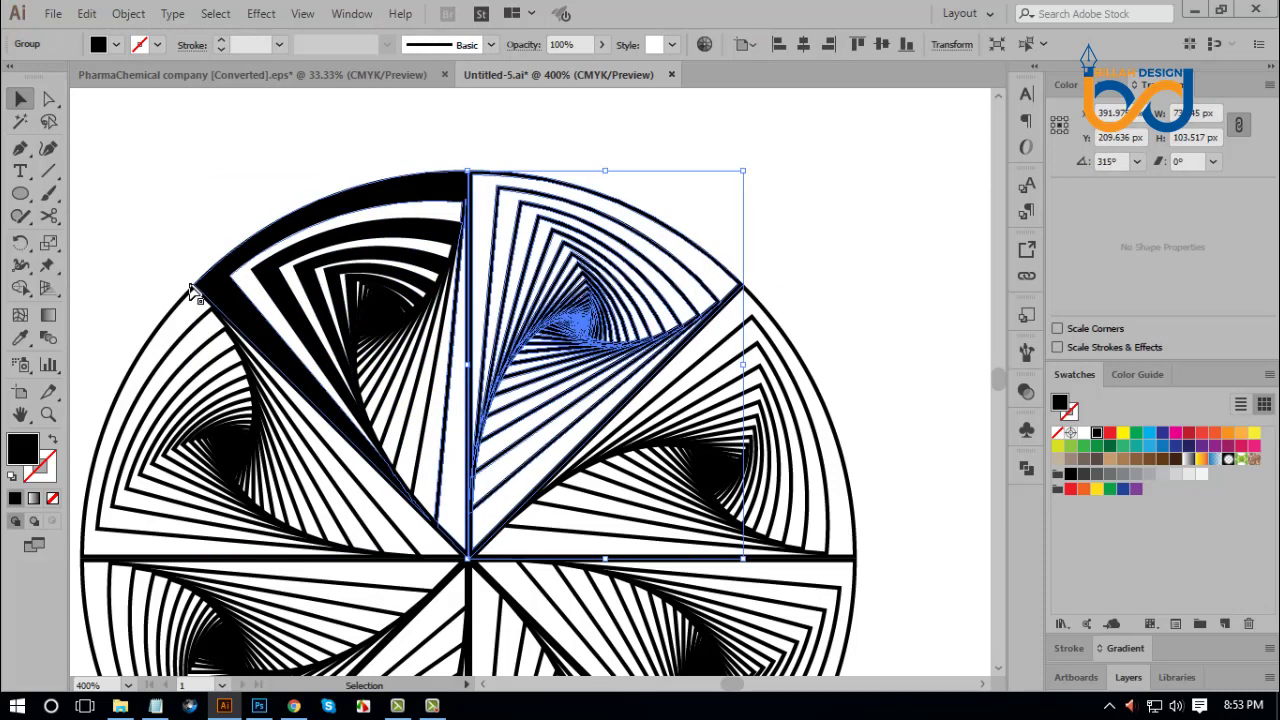
pyautogui.click(20, 287)
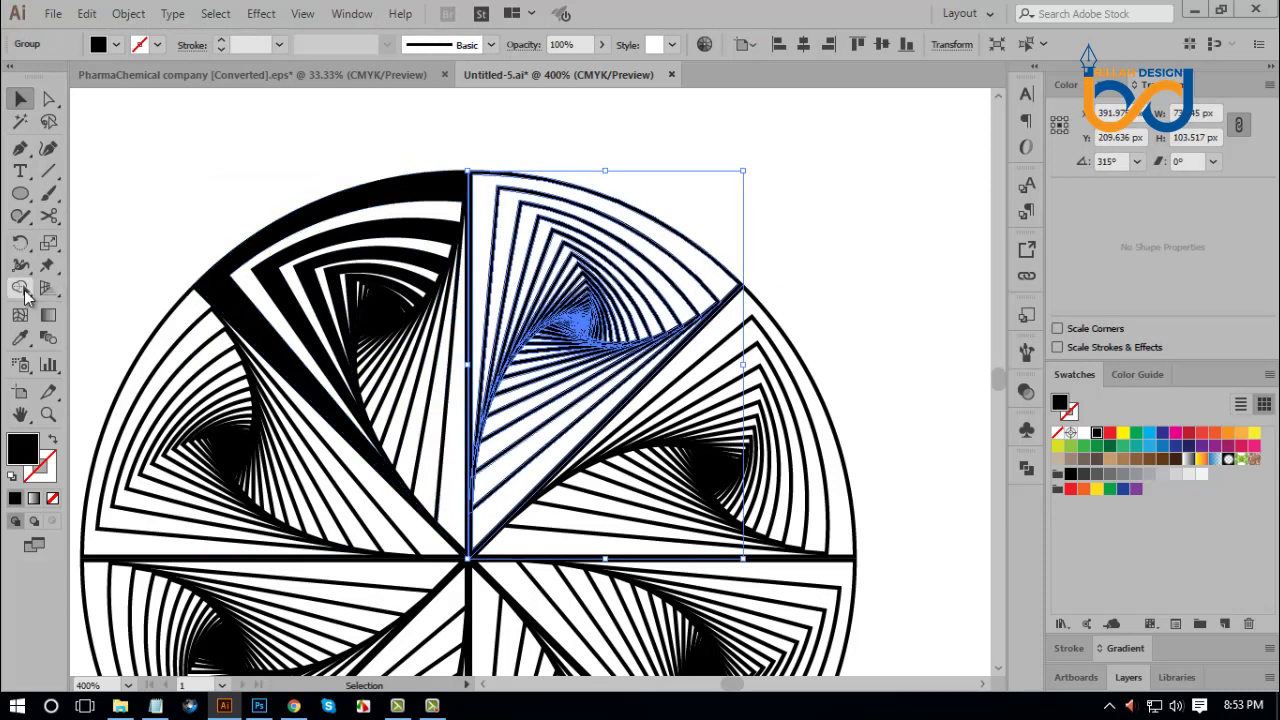
pyautogui.click(540, 478)
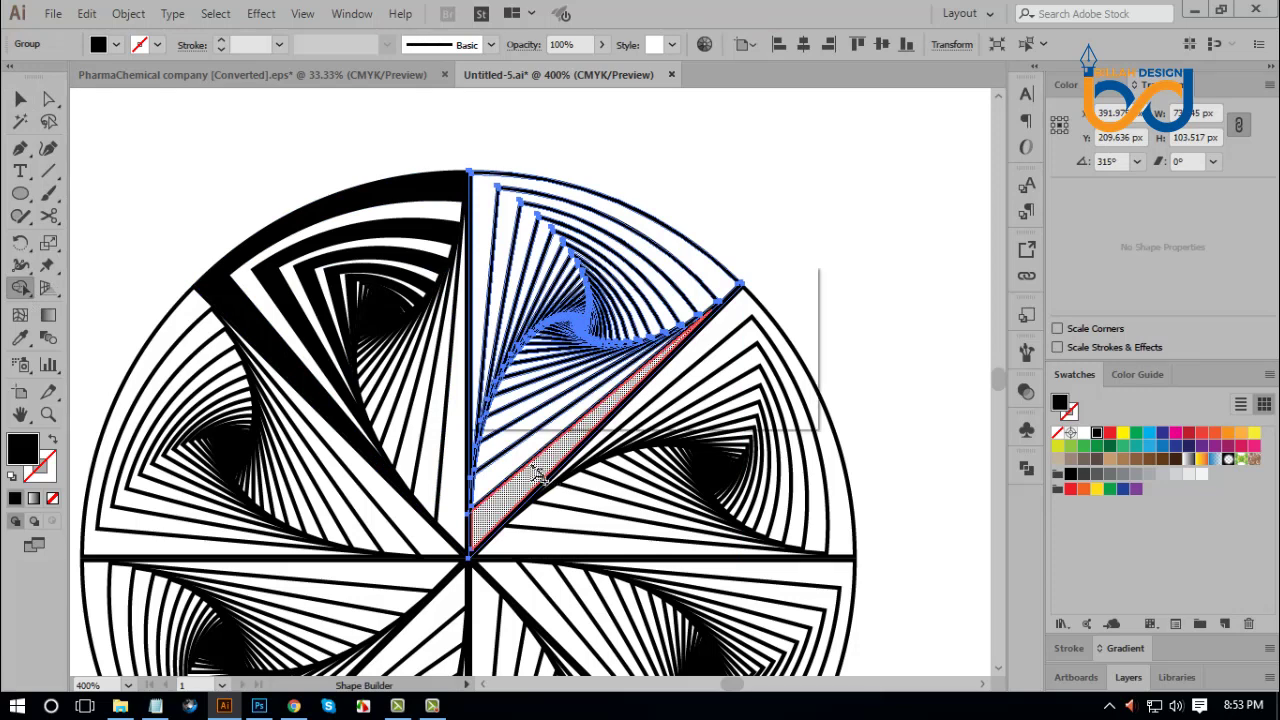
# Step: Merge alternate bands on the lower side of the same wedge into solid black shapes, working inward towards the spiral's centre
pyautogui.scroll(3, 585, 465)
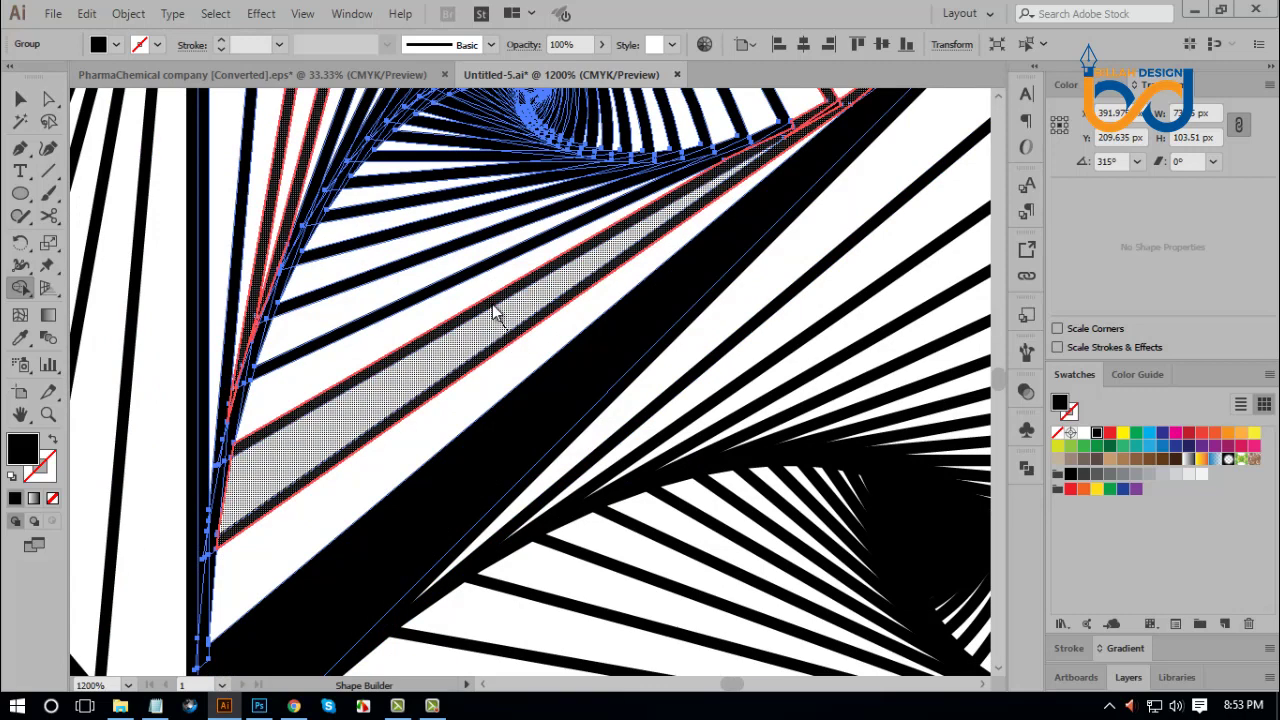
pyautogui.click(492, 300)
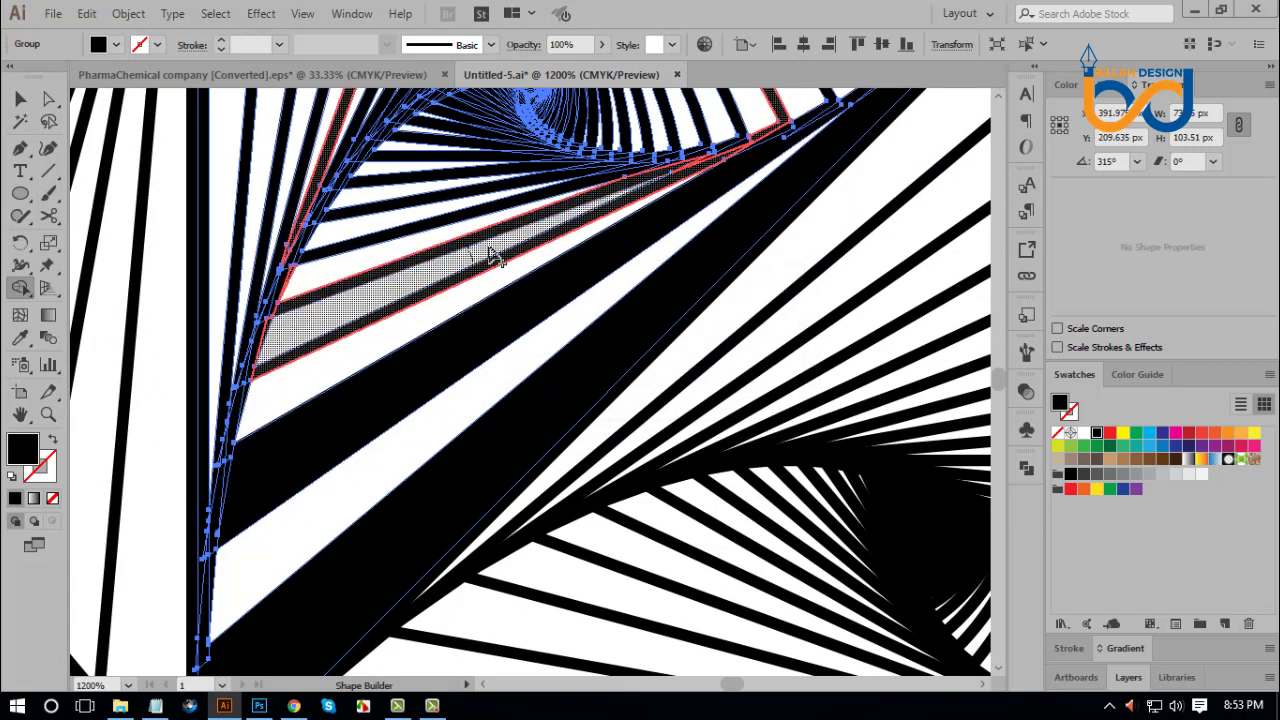
pyautogui.moveTo(486, 223); pyautogui.dragTo(500, 300)
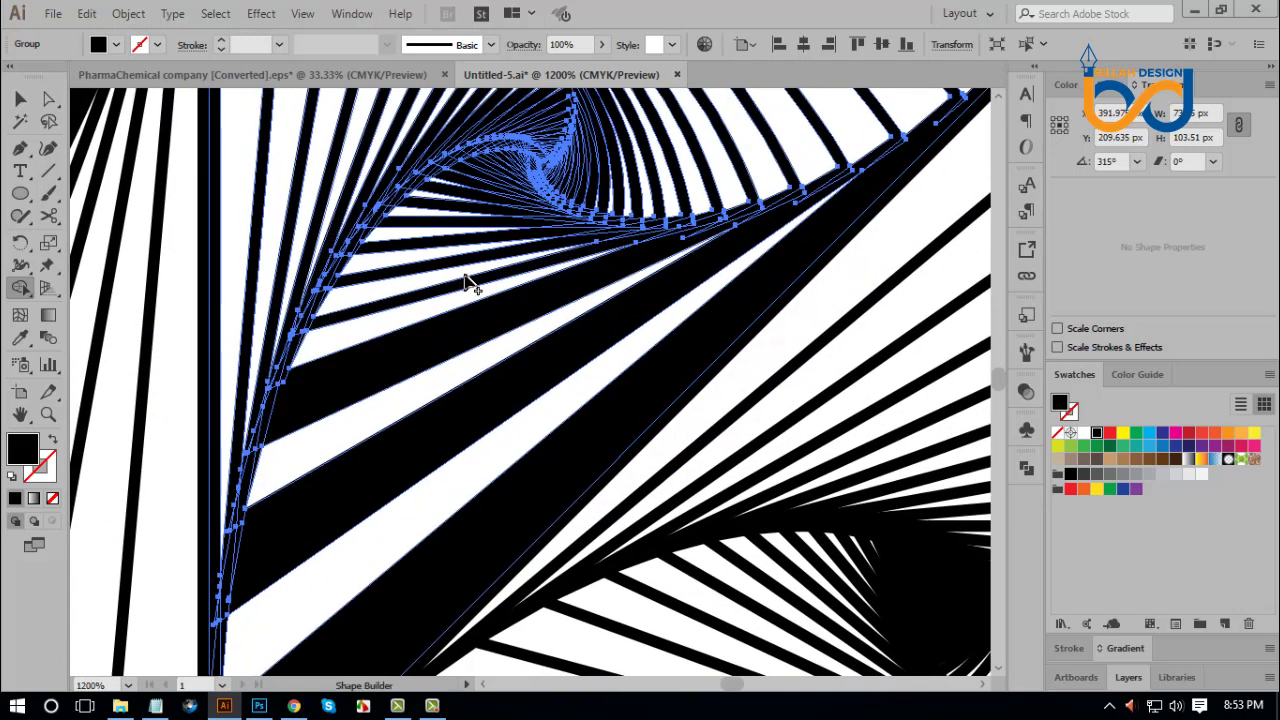
pyautogui.click(462, 262)
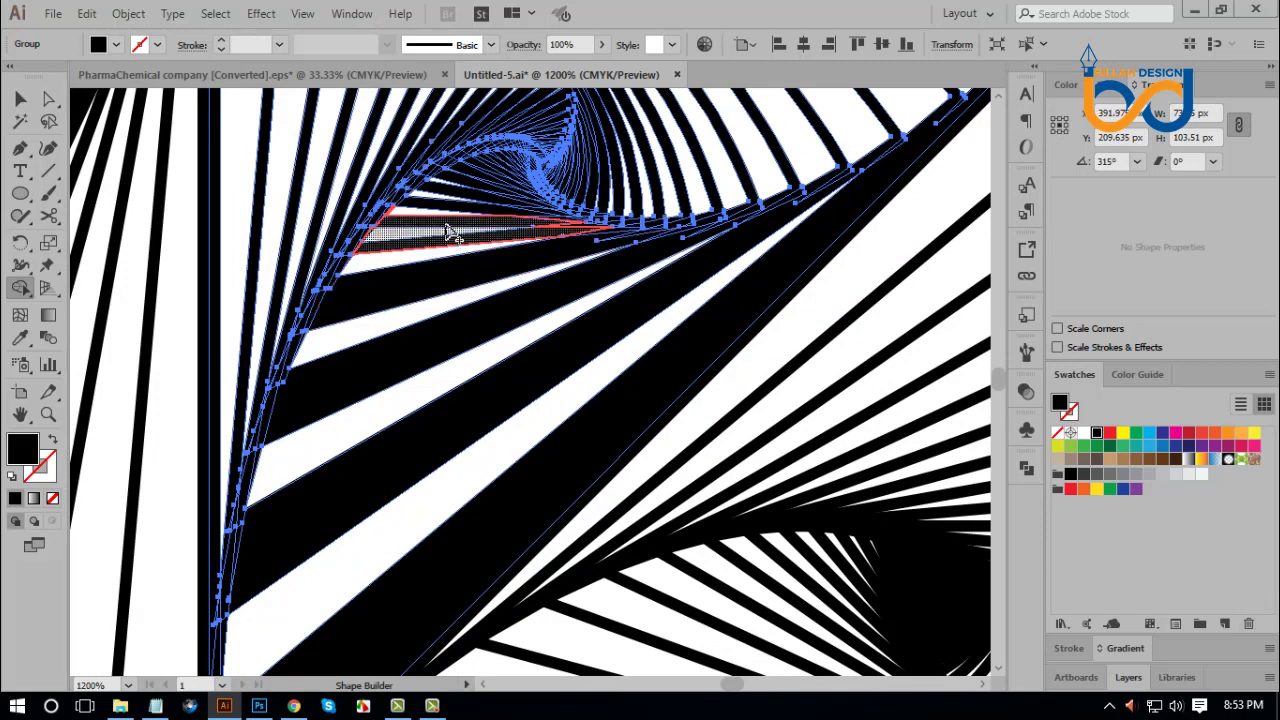
pyautogui.click(449, 232)
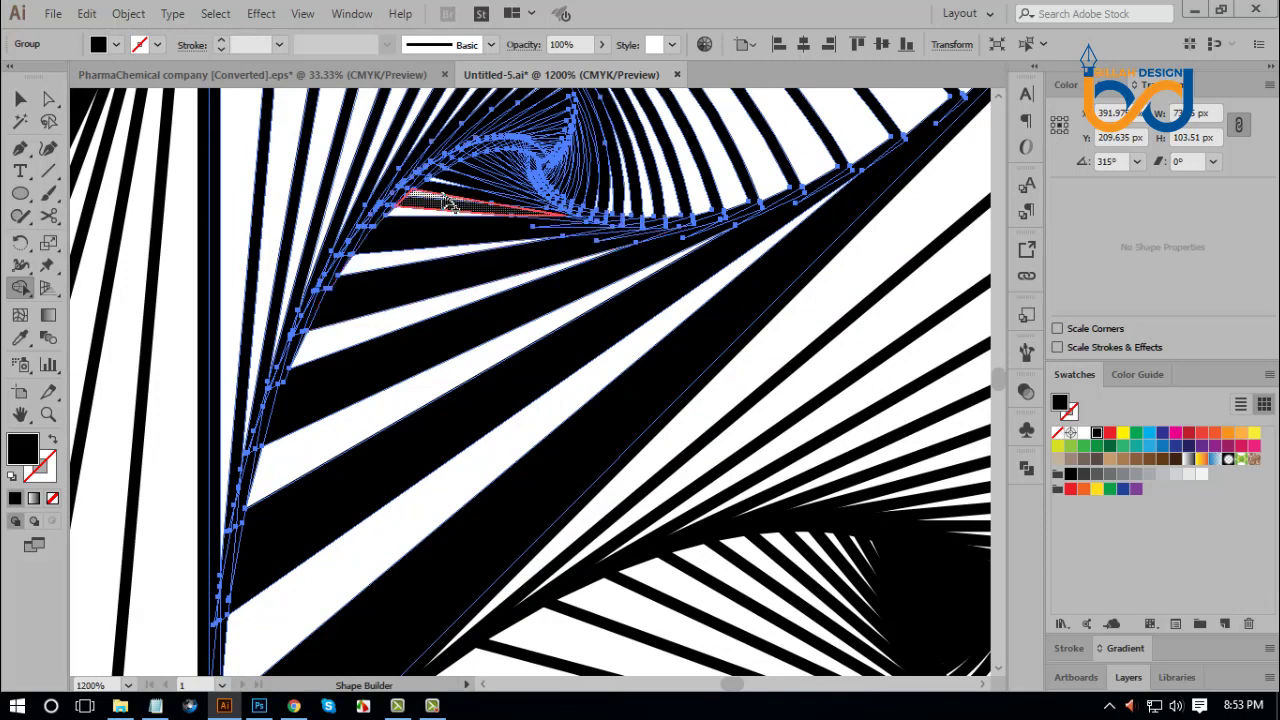
# Step: Delete the six unfilled wedges of this circle, keeping only the two with black bands
pyautogui.hotkey('ctrl', '-')
pyautogui.hotkey('ctrl', '-')
pyautogui.hotkey('ctrl', '-')
pyautogui.hotkey('ctrl', '-')
pyautogui.hotkey('ctrl', '-')
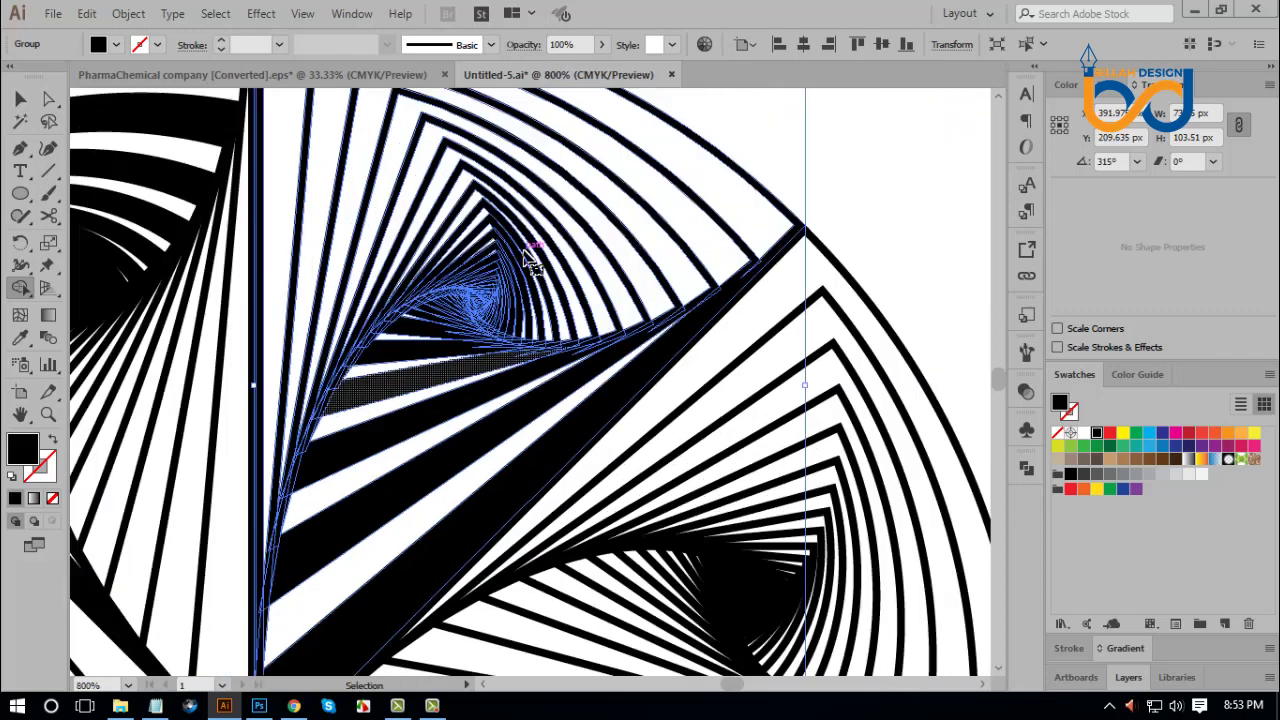
pyautogui.hotkey('ctrl', '-')
pyautogui.hotkey('ctrl', '-')
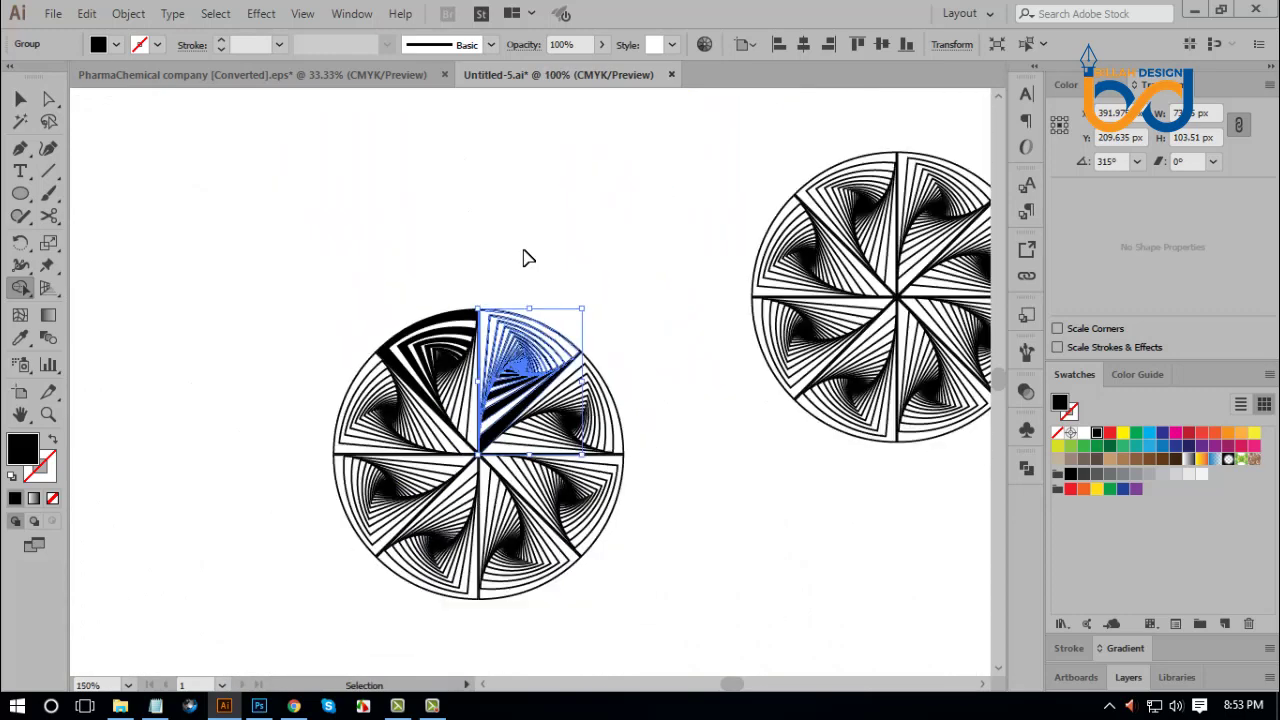
pyautogui.press('v')
pyautogui.click(563, 551)
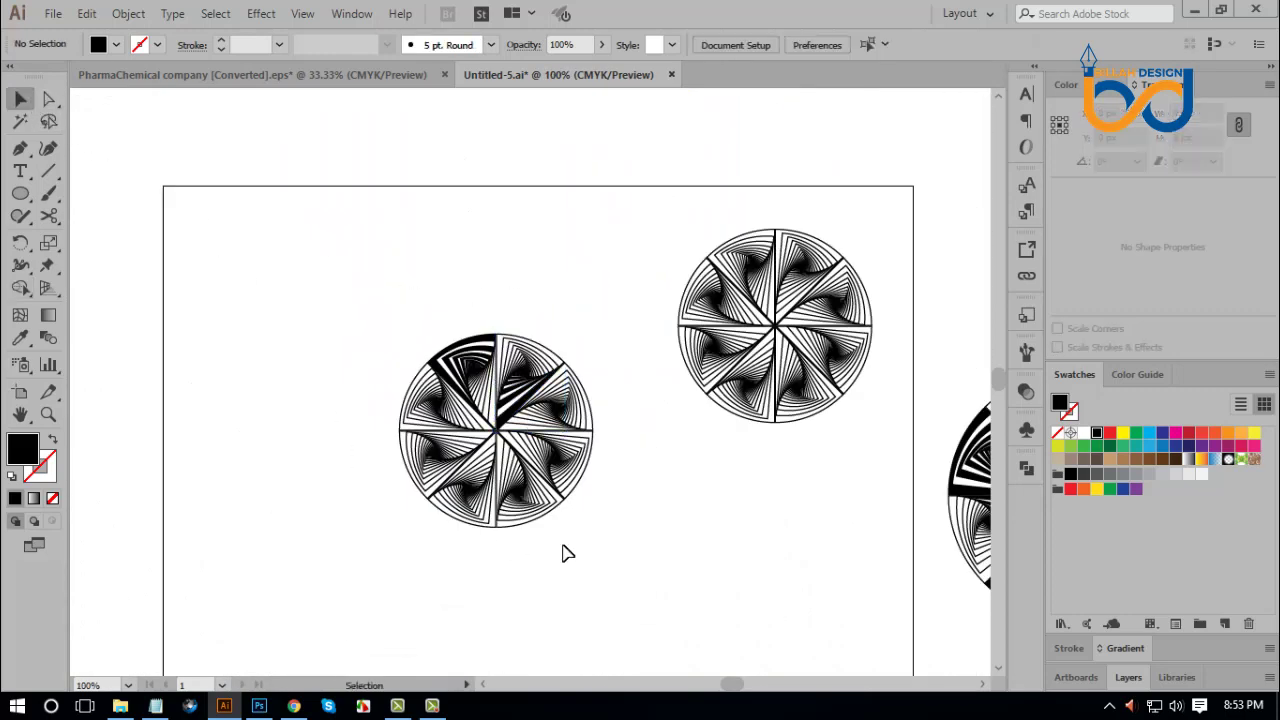
pyautogui.scroll(-2, 600, 530)
pyautogui.moveTo(423, 492); pyautogui.dragTo(613, 369)
pyautogui.press('Delete')
pyautogui.press('Delete')
pyautogui.moveTo(434, 366); pyautogui.dragTo(457, 462)
pyautogui.press('Delete')
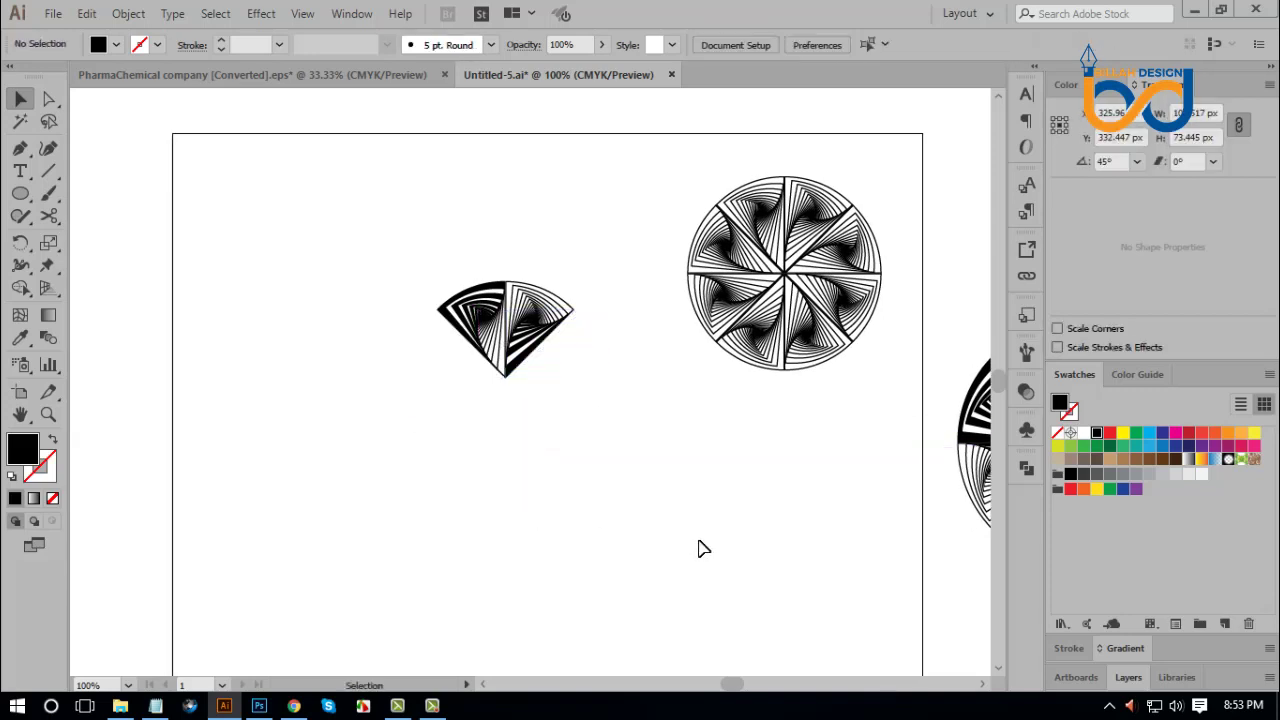
# Step: Group the two remaining wedges into one fan-shaped pair and deselect it
pyautogui.moveTo(660, 482); pyautogui.dragTo(651, 471)
pyautogui.moveTo(433, 233); pyautogui.dragTo(600, 417)
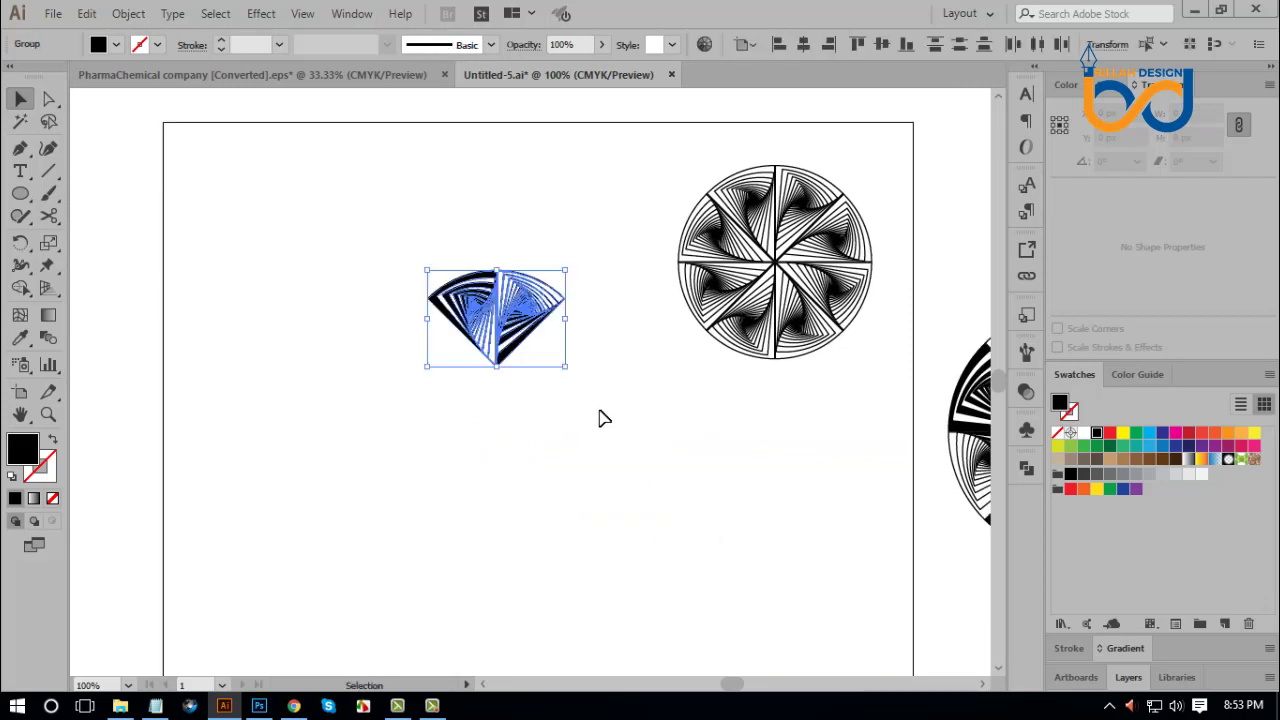
pyautogui.press('a')
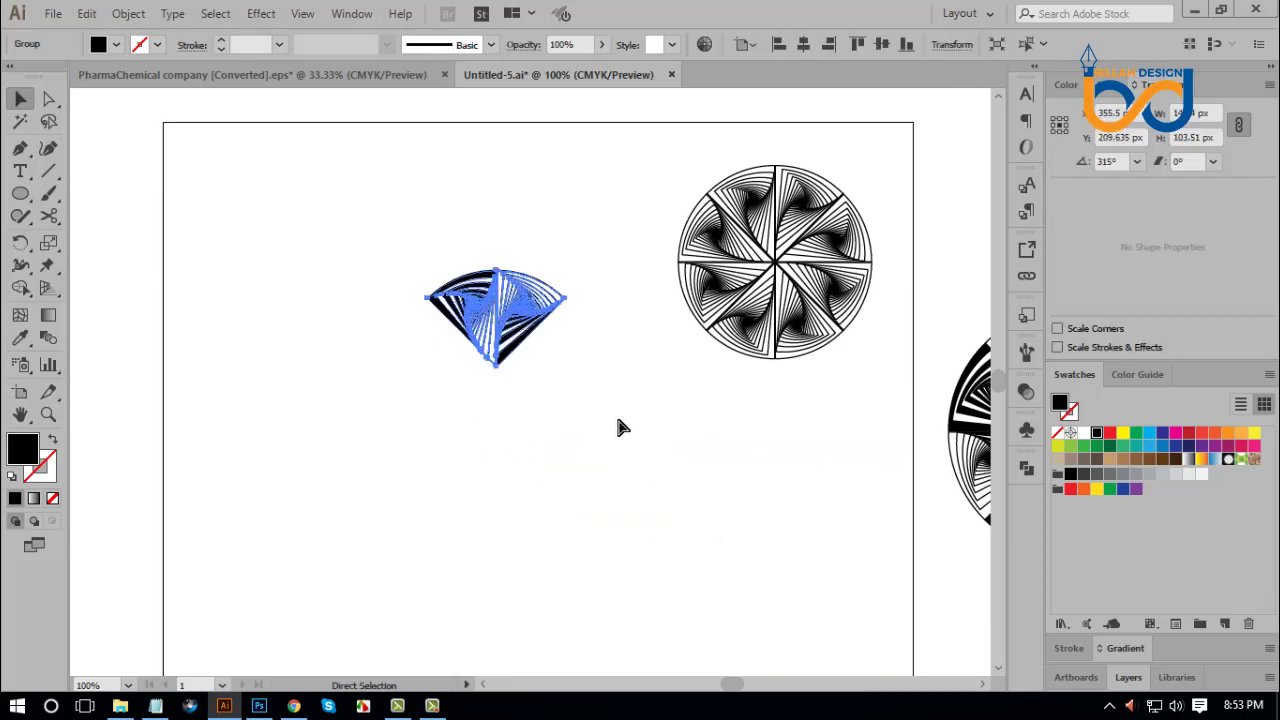
pyautogui.press('v')
pyautogui.click(617, 427)
# Step: Place a duplicate of the grouped wedge pair on the empty area to the left of the original
pyautogui.hotkey('ctrl', '=')
pyautogui.hotkey('ctrl', '=')
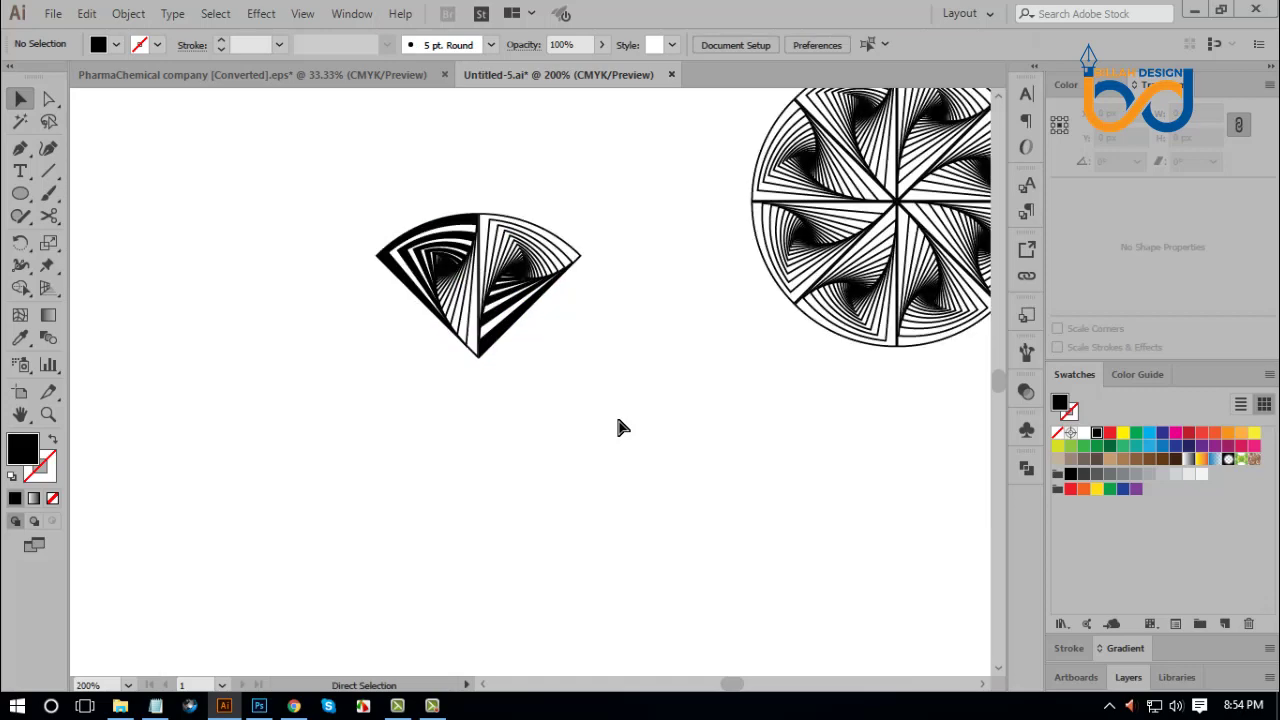
pyautogui.moveTo(634, 426); pyautogui.dragTo(777, 380)
pyautogui.moveTo(684, 333); pyautogui.dragTo(312, 312)
pyautogui.click(658, 498)
pyautogui.moveTo(658, 498); pyautogui.dragTo(674, 497)
# Step: Rotate a copy of the original wedge pair a quarter turn around its bottom tip, and repeat the transformation to build a full circle
pyautogui.click(690, 385)
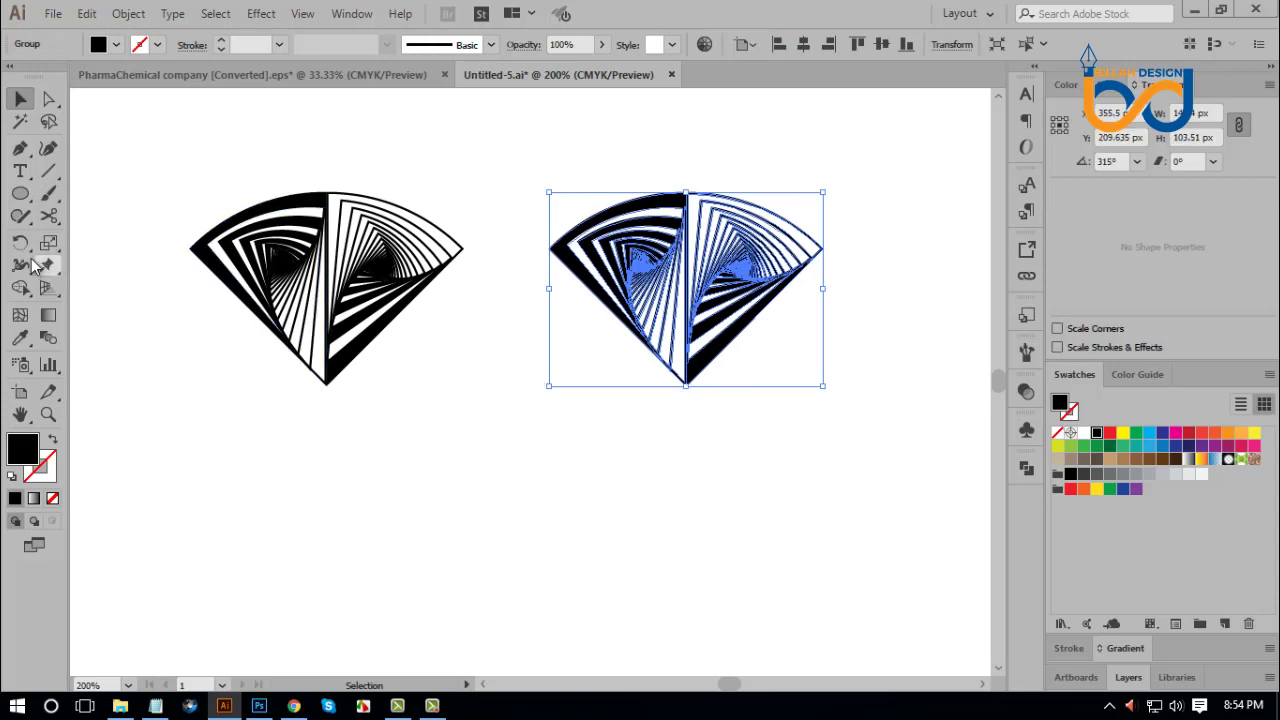
pyautogui.click(21, 244)
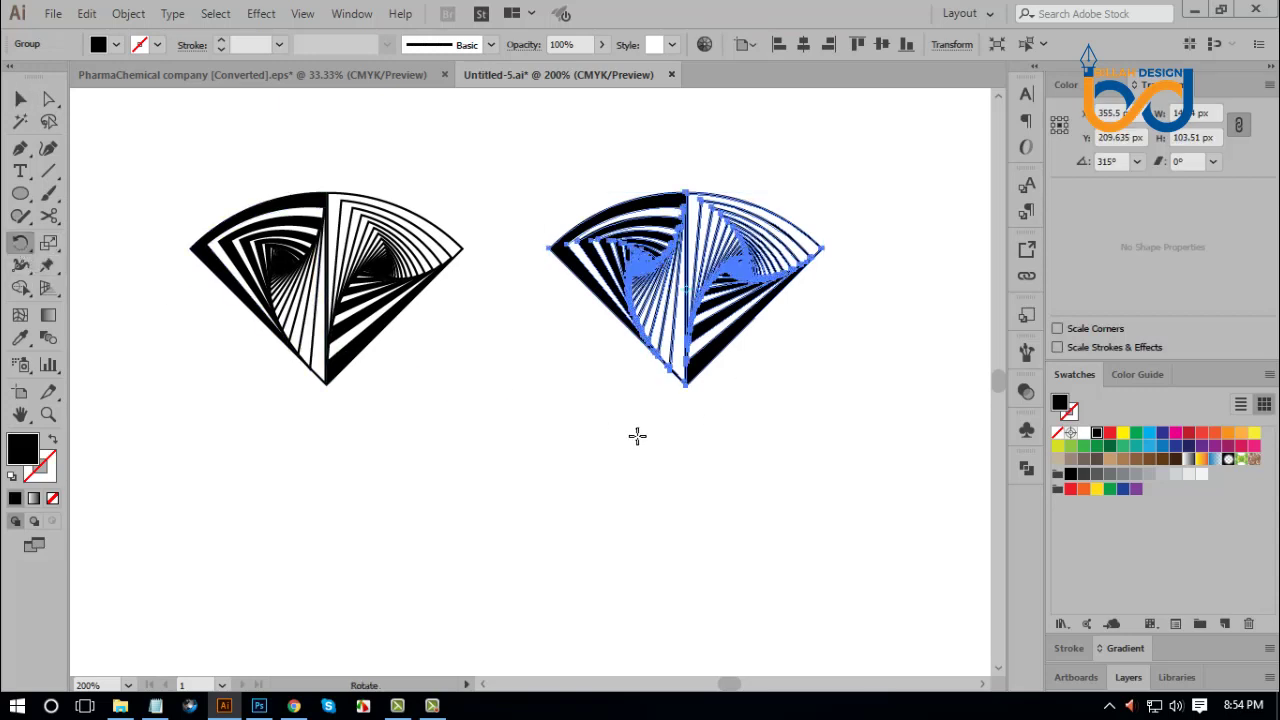
pyautogui.keyDown('alt'); pyautogui.click(686, 385); pyautogui.keyUp('alt')
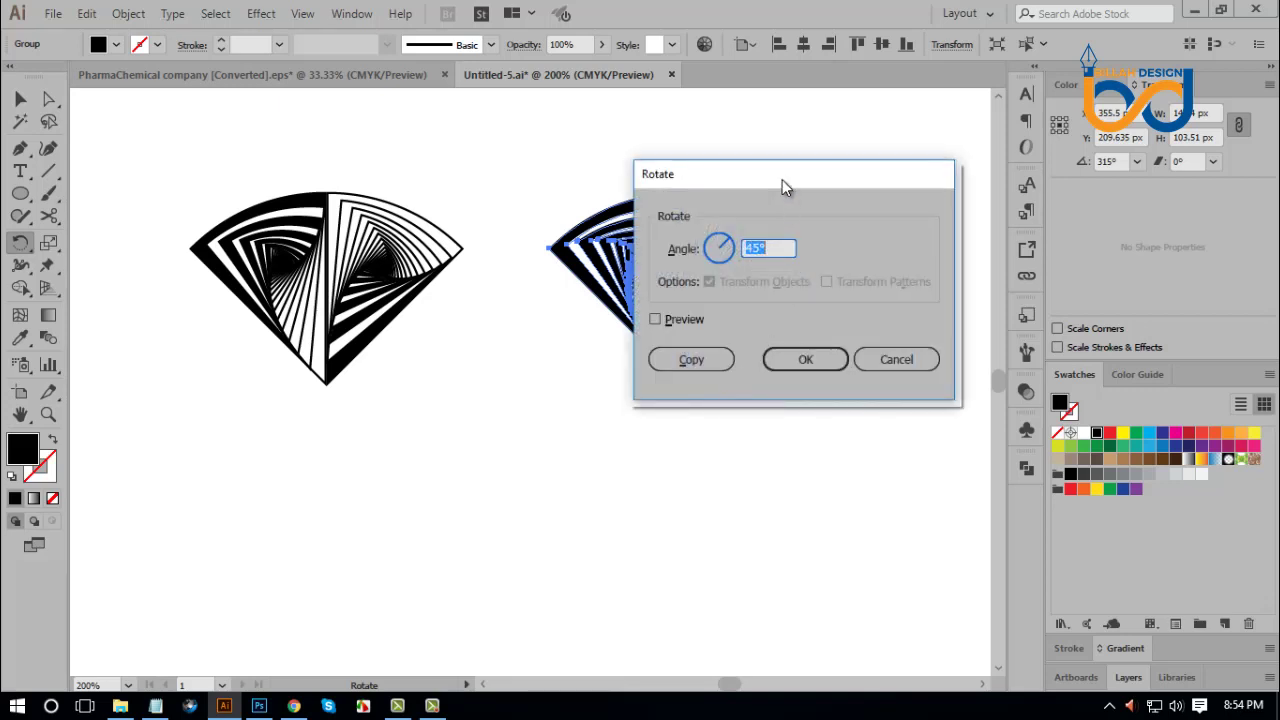
pyautogui.moveTo(784, 187); pyautogui.dragTo(988, 257)
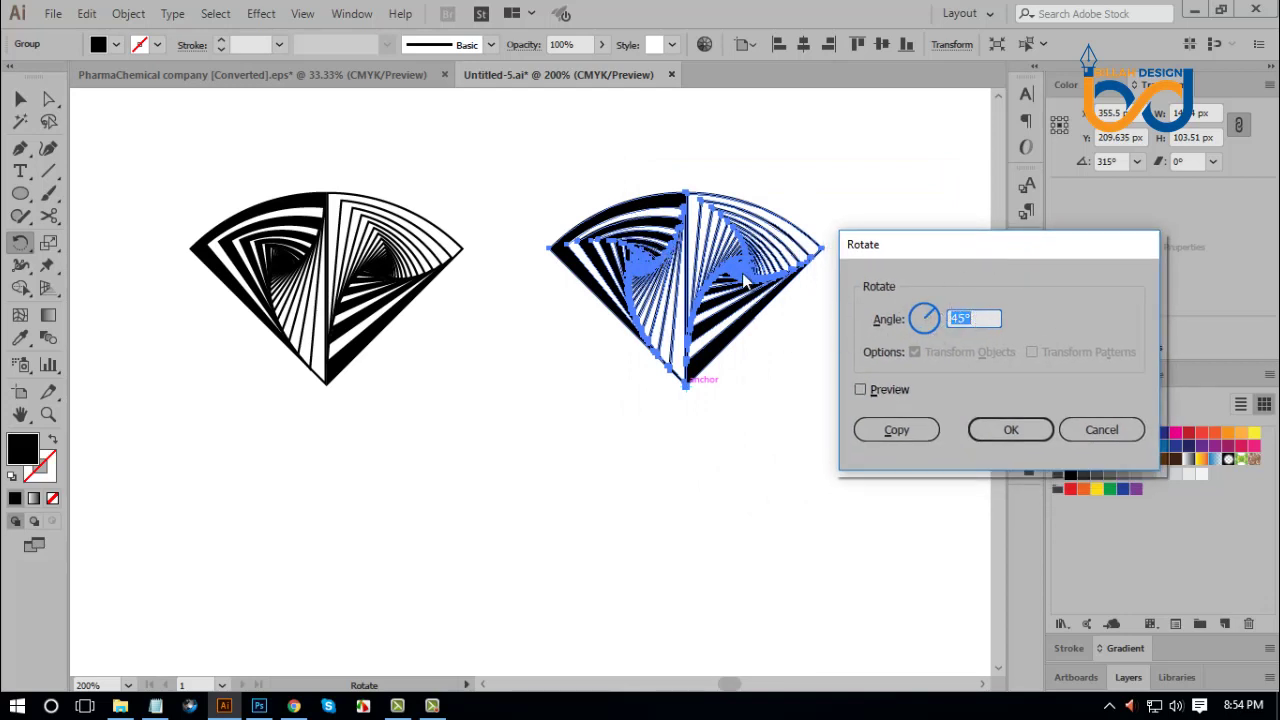
pyautogui.moveTo(985, 321); pyautogui.dragTo(933, 320)
pyautogui.click(898, 430)
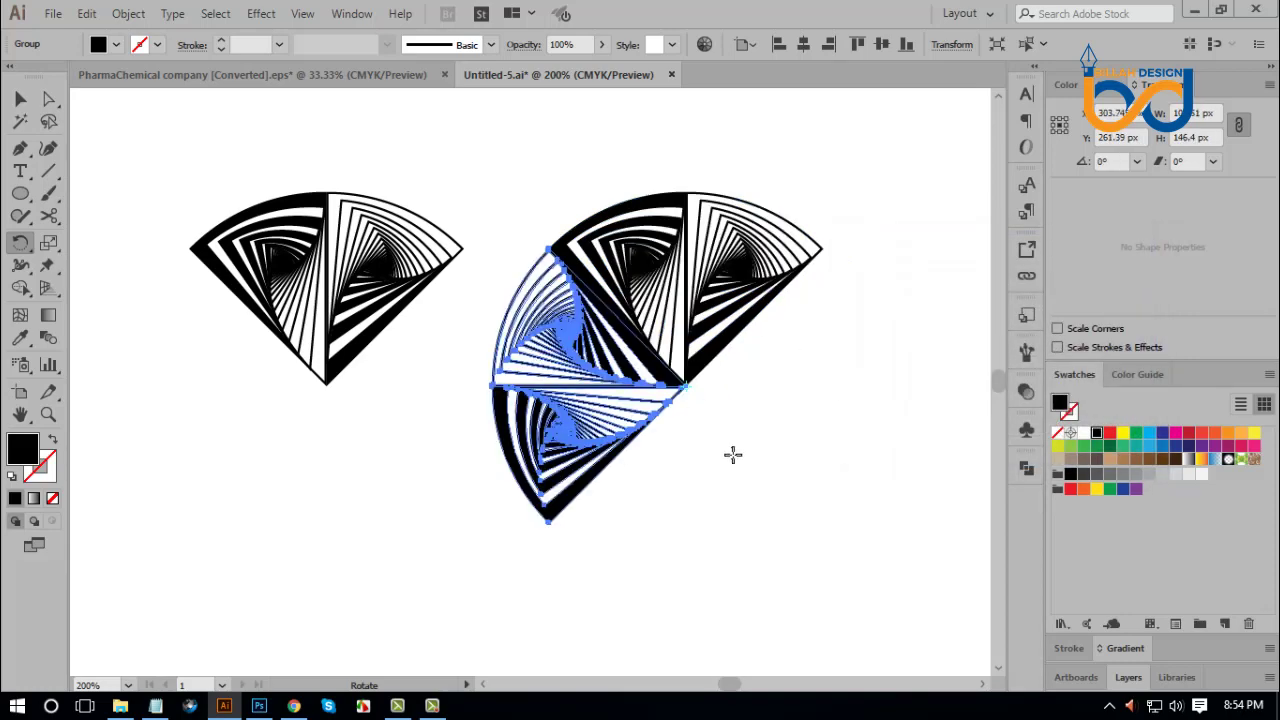
pyautogui.press('v')
pyautogui.hotkey('ctrl', 'd')
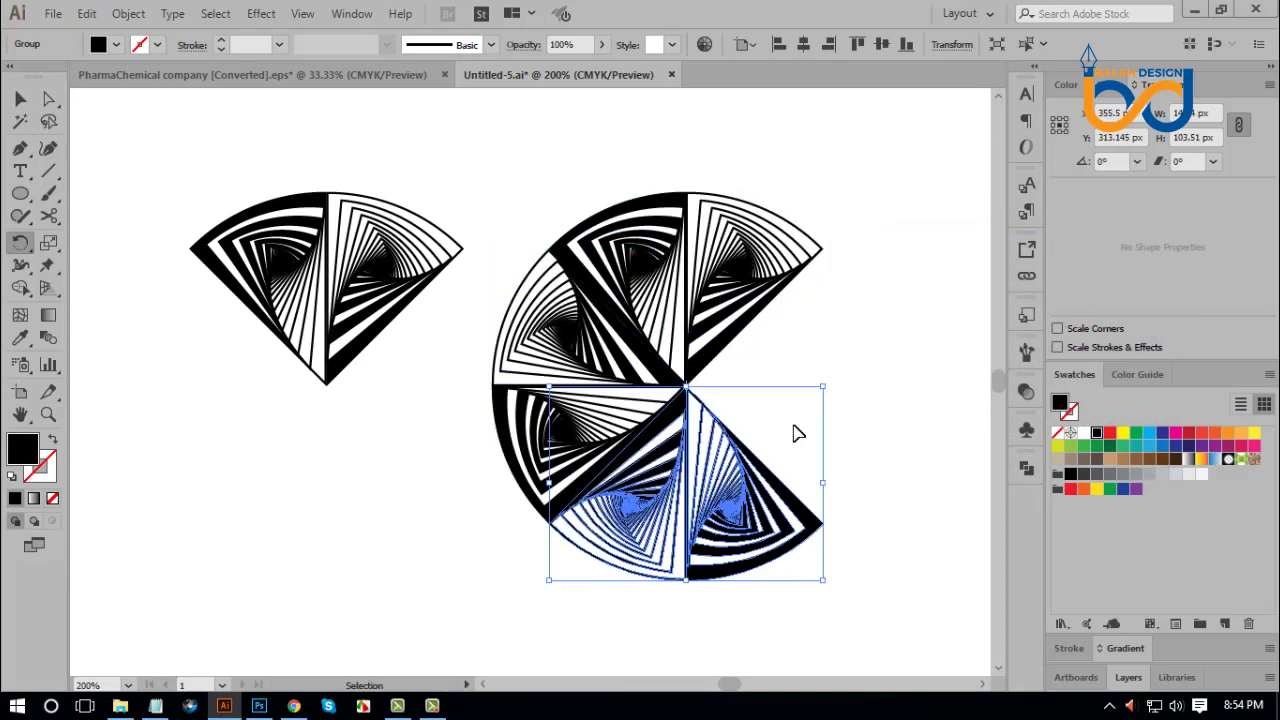
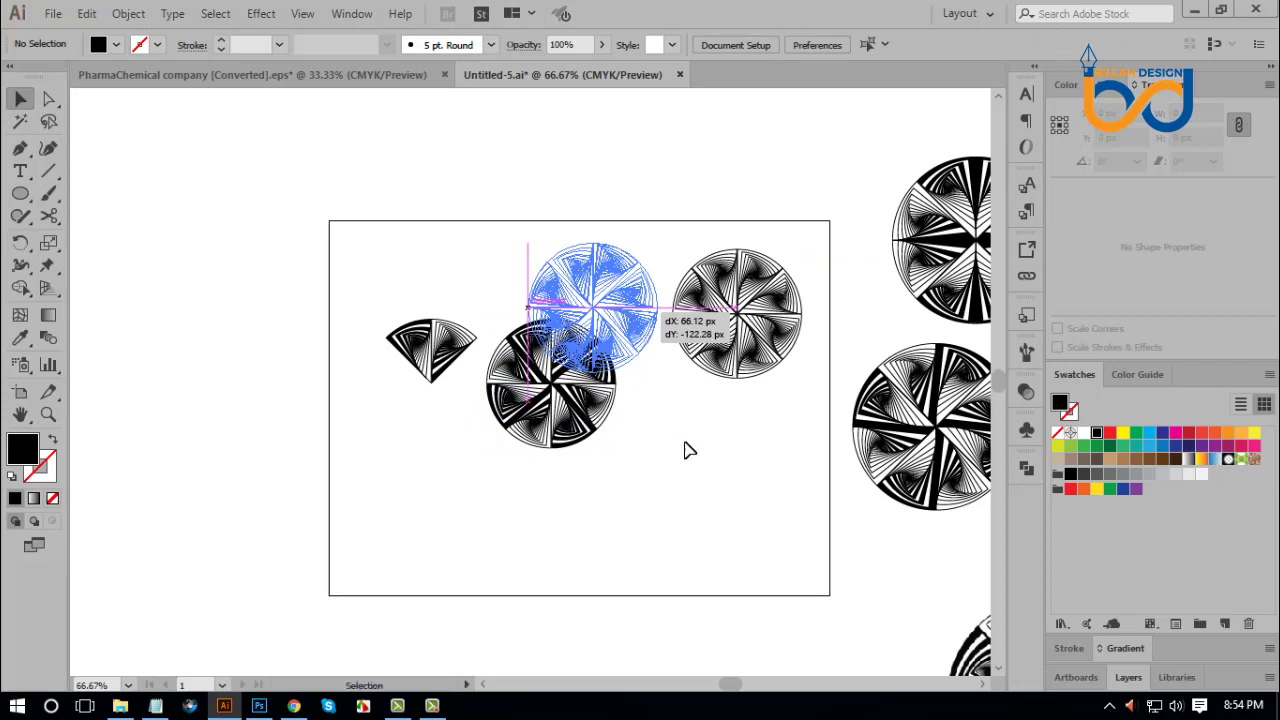
# Step: Delete the spare wedge pair beside the completed circle
pyautogui.moveTo(586, 449); pyautogui.dragTo(679, 450)
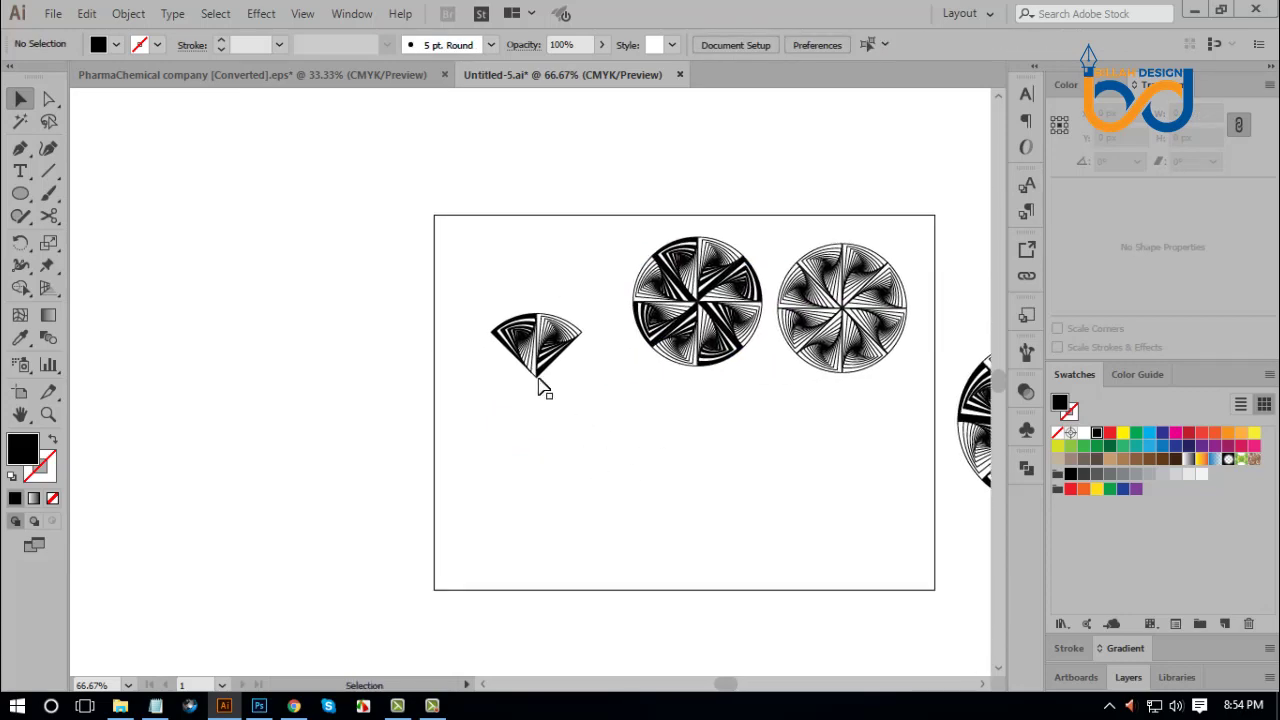
pyautogui.hotkey('ctrl', '+')
pyautogui.hotkey('ctrl', '+')
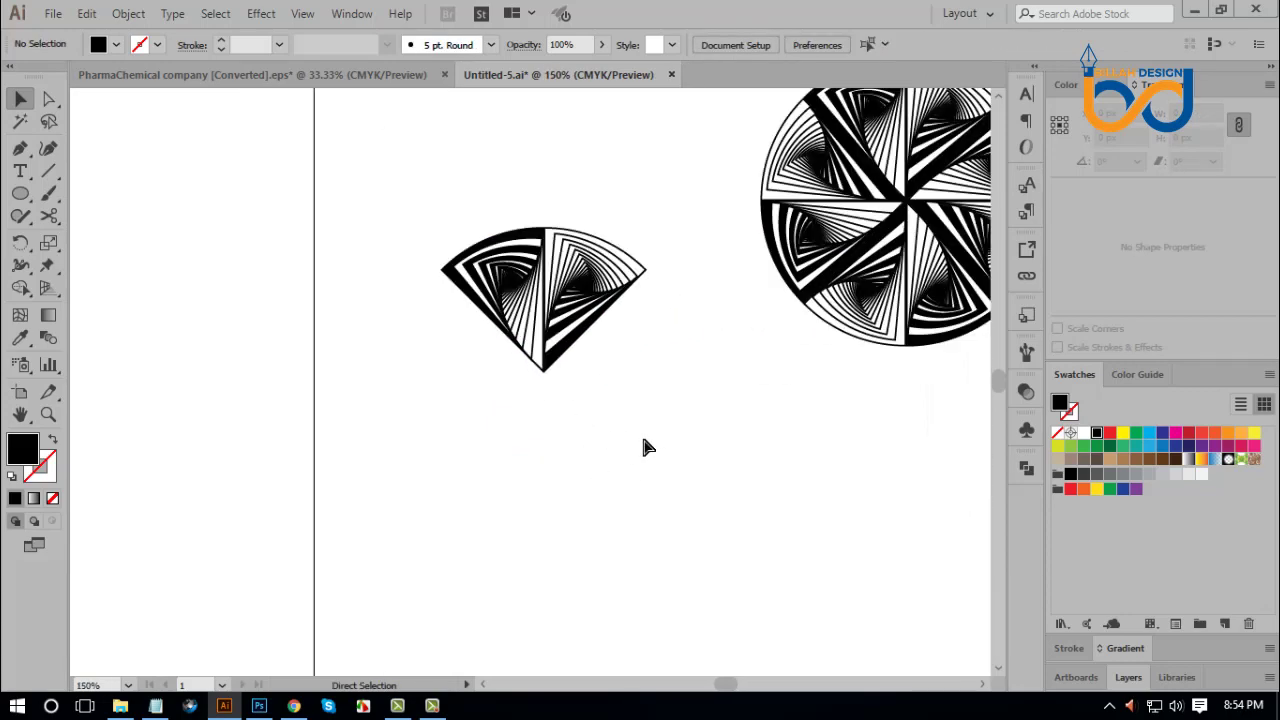
pyautogui.hotkey('ctrl', '+')
pyautogui.moveTo(686, 386); pyautogui.dragTo(600, 466)
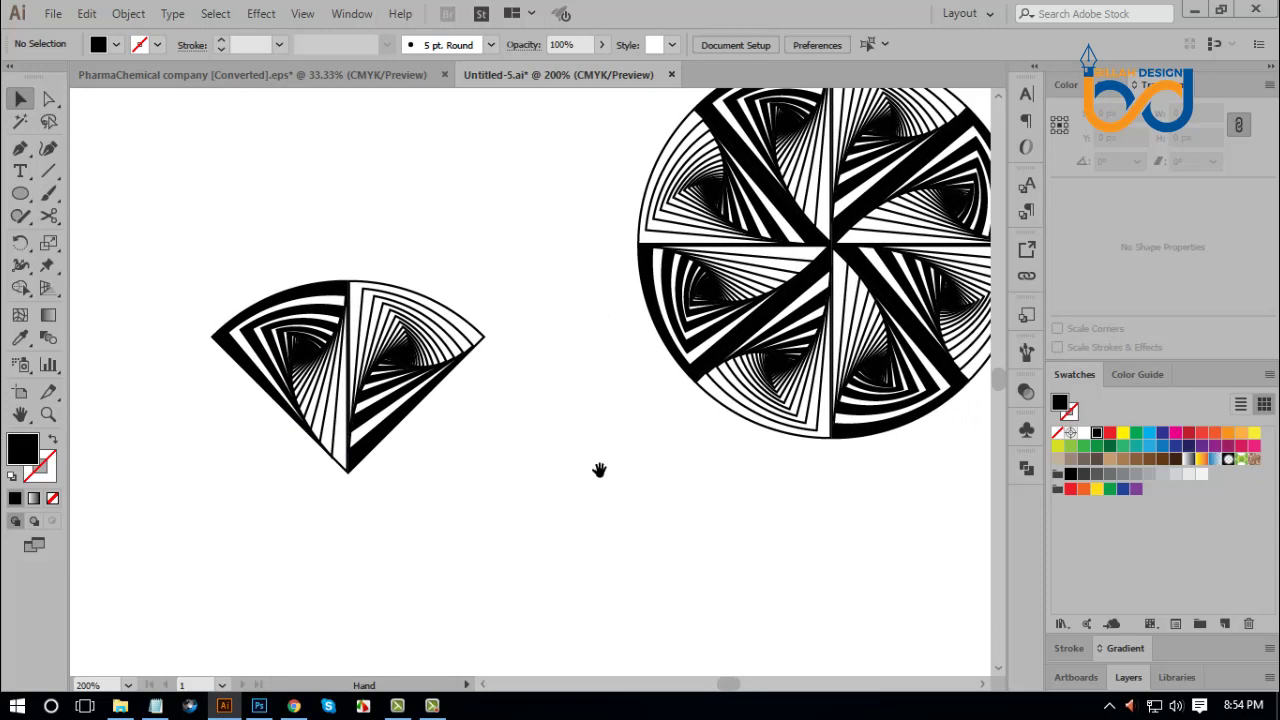
pyautogui.moveTo(541, 271); pyautogui.dragTo(258, 457)
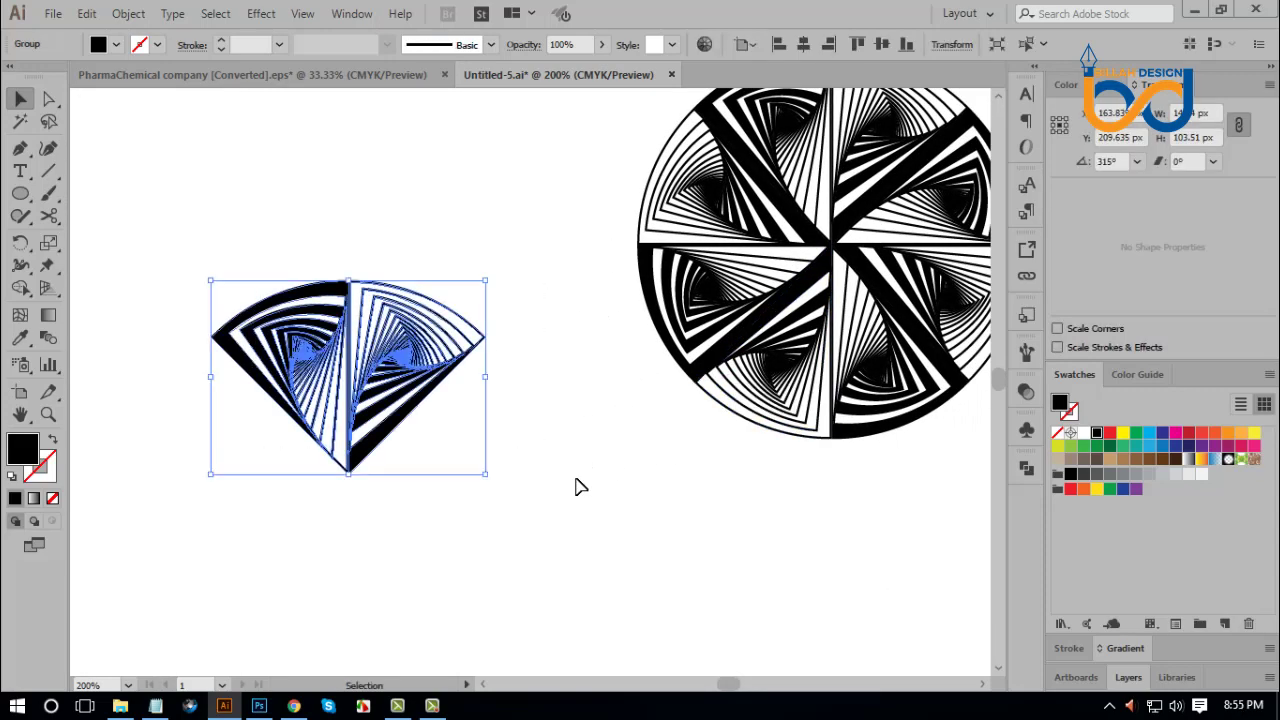
pyautogui.press('Delete')
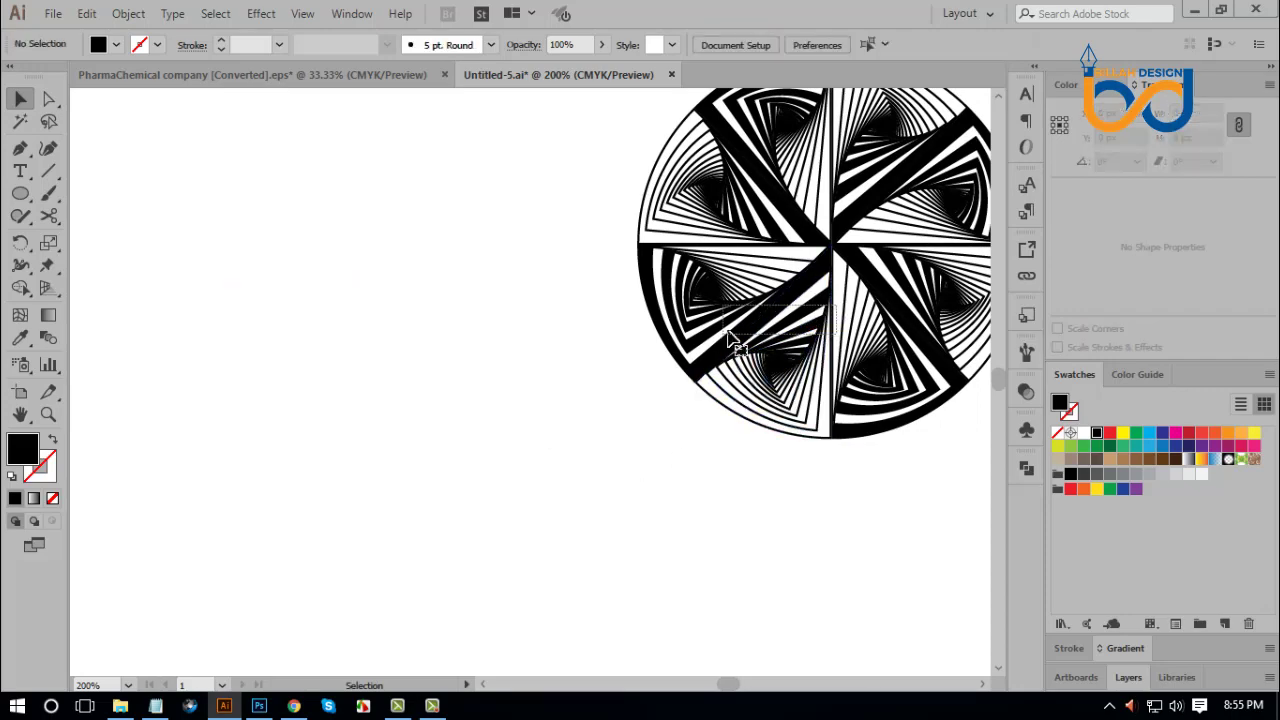
# Step: Place a duplicate of the completed black-banded circle to its left
pyautogui.click(728, 337)
pyautogui.click(812, 543)
pyautogui.moveTo(787, 291); pyautogui.dragTo(354, 300)
pyautogui.moveTo(594, 477); pyautogui.dragTo(626, 523)
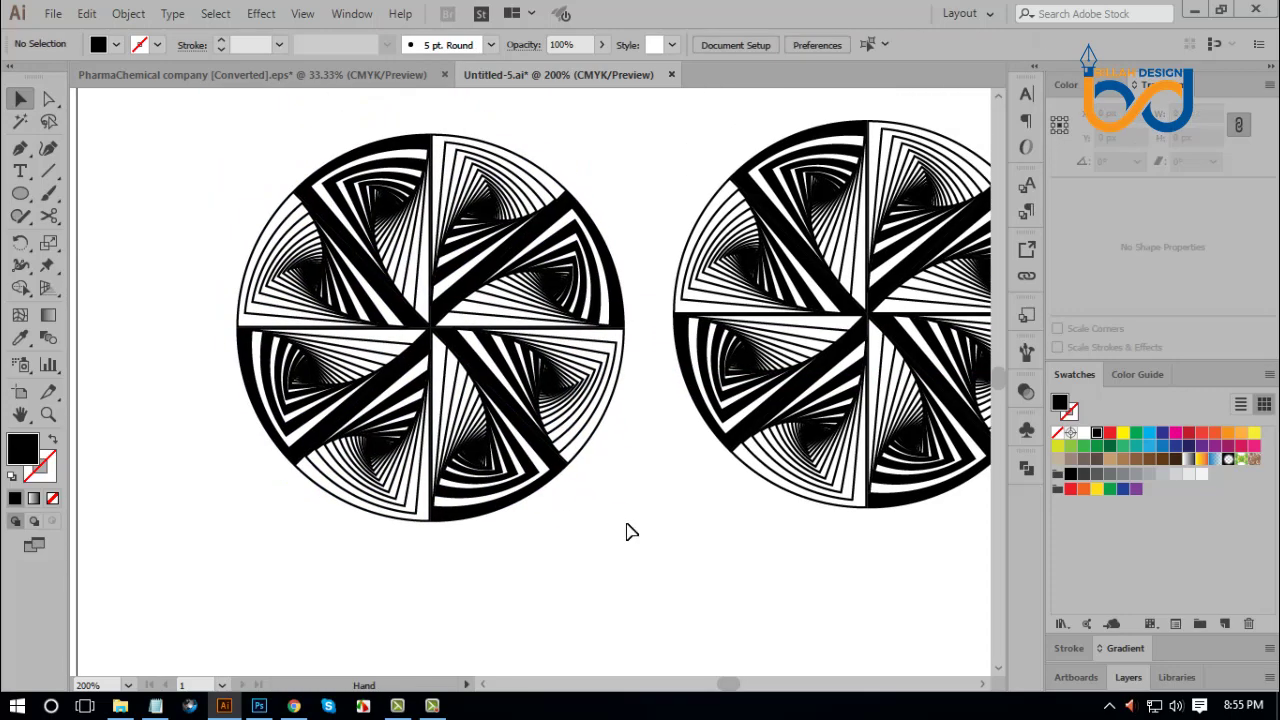
# Step: Ungroup the left duplicate circle into its separate wedge pairs
pyautogui.click(458, 334)
pyautogui.rightClick(456, 334)
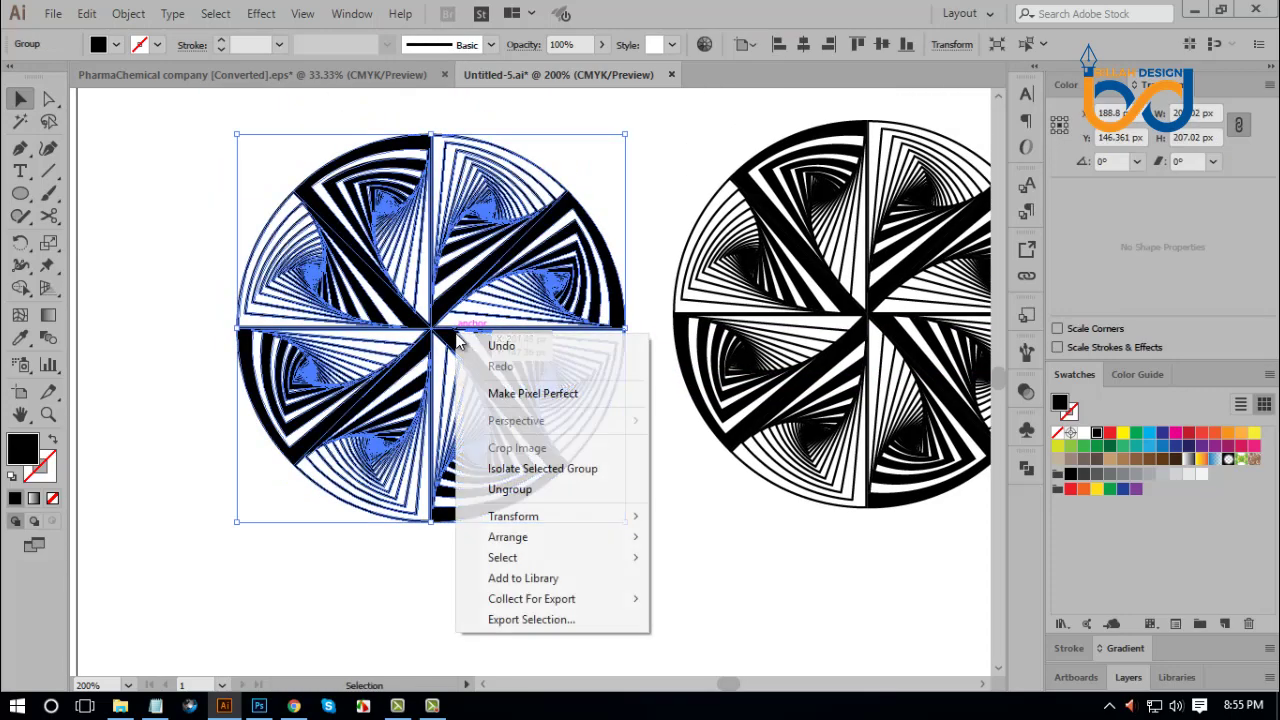
pyautogui.click(509, 489)
pyautogui.click(386, 591)
pyautogui.moveTo(246, 544); pyautogui.dragTo(596, 406)
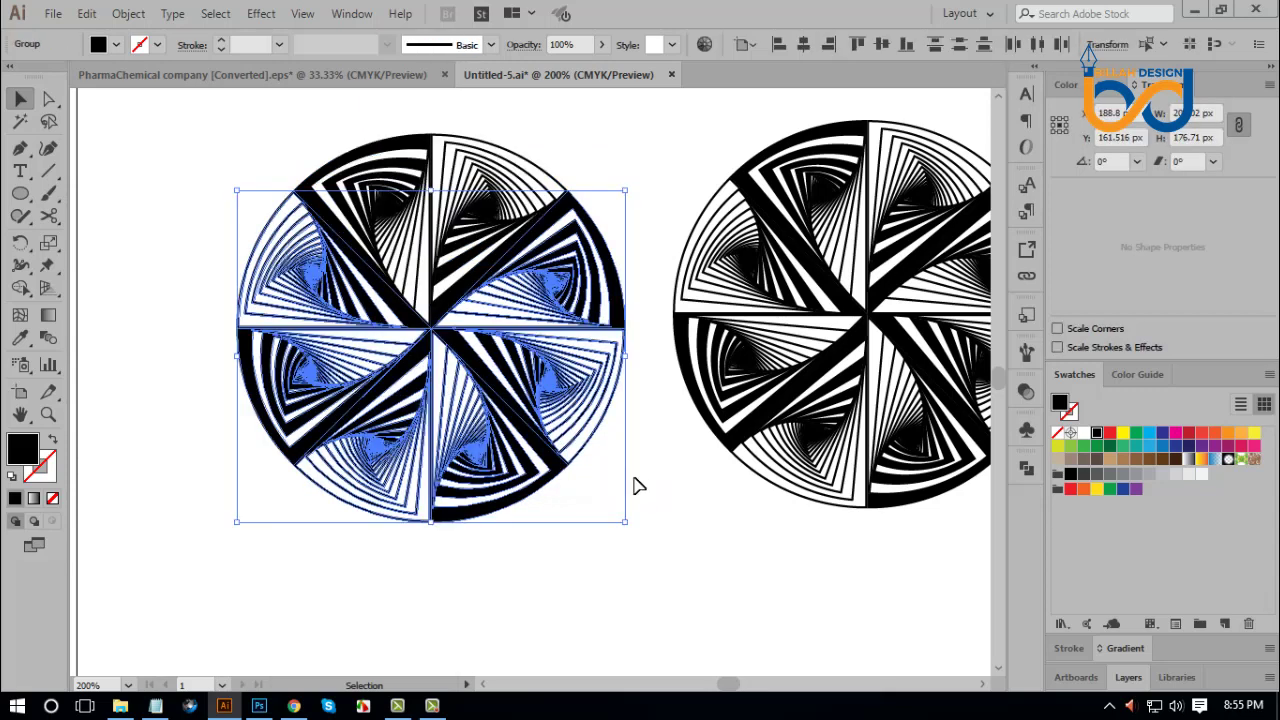
# Step: Ungroup the two wedge pairs that straddle the horizontal diameter of the duplicate circle into single wedges
pyautogui.click(638, 486)
pyautogui.click(398, 353)
pyautogui.rightClick(398, 353)
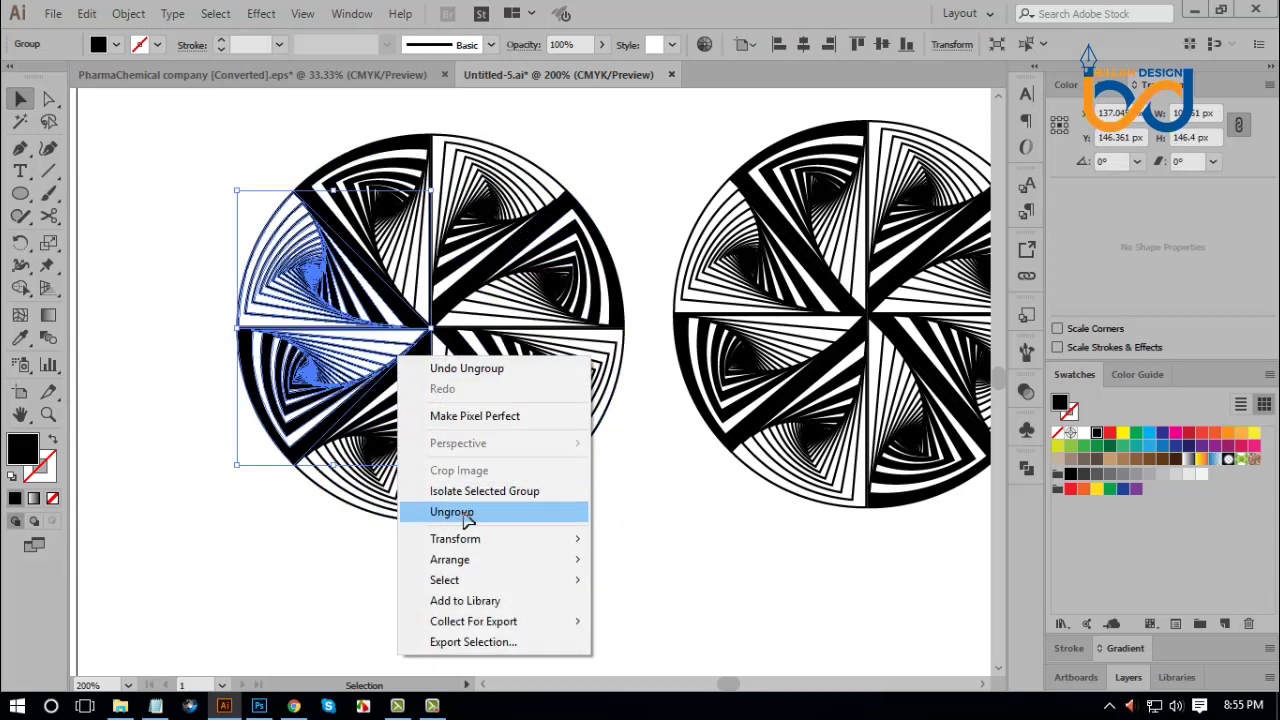
pyautogui.click(452, 511)
pyautogui.click(558, 360)
pyautogui.rightClick(560, 354)
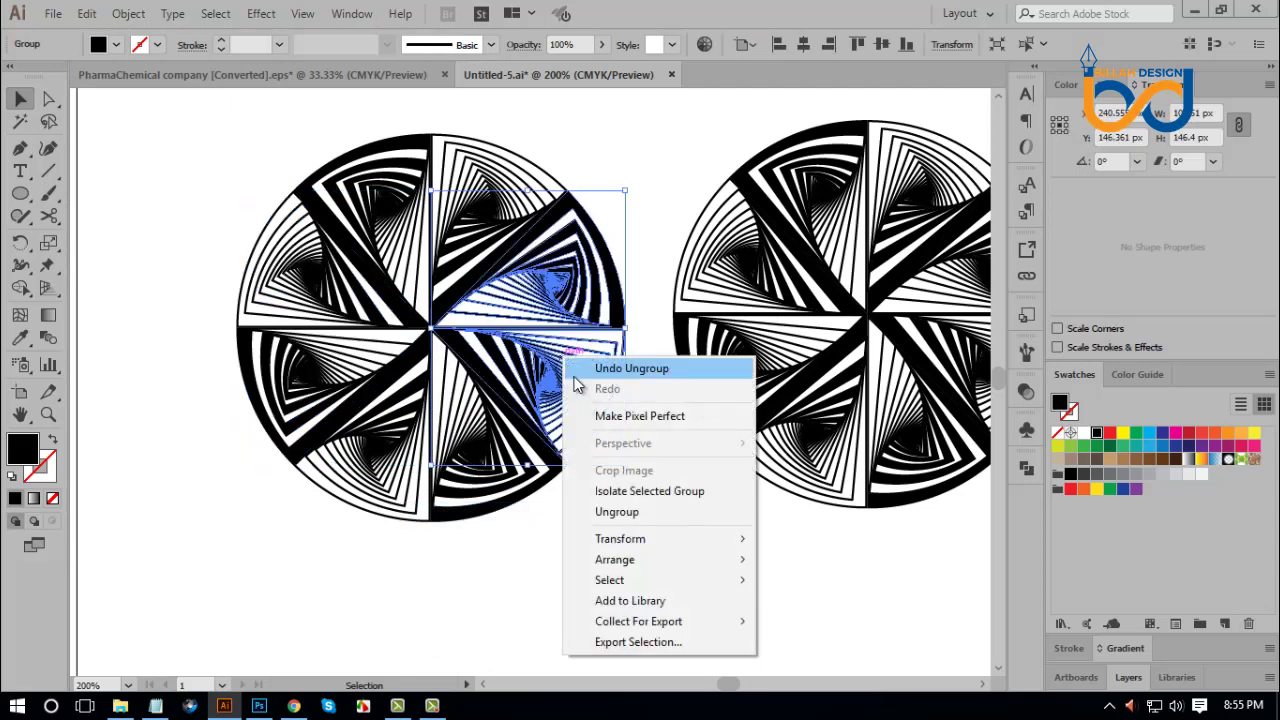
pyautogui.click(606, 512)
# Step: Separate the lower half of the duplicate circle from the upper half and delete it
pyautogui.moveTo(230, 525); pyautogui.dragTo(630, 380)
pyautogui.moveTo(462, 352); pyautogui.dragTo(450, 458)
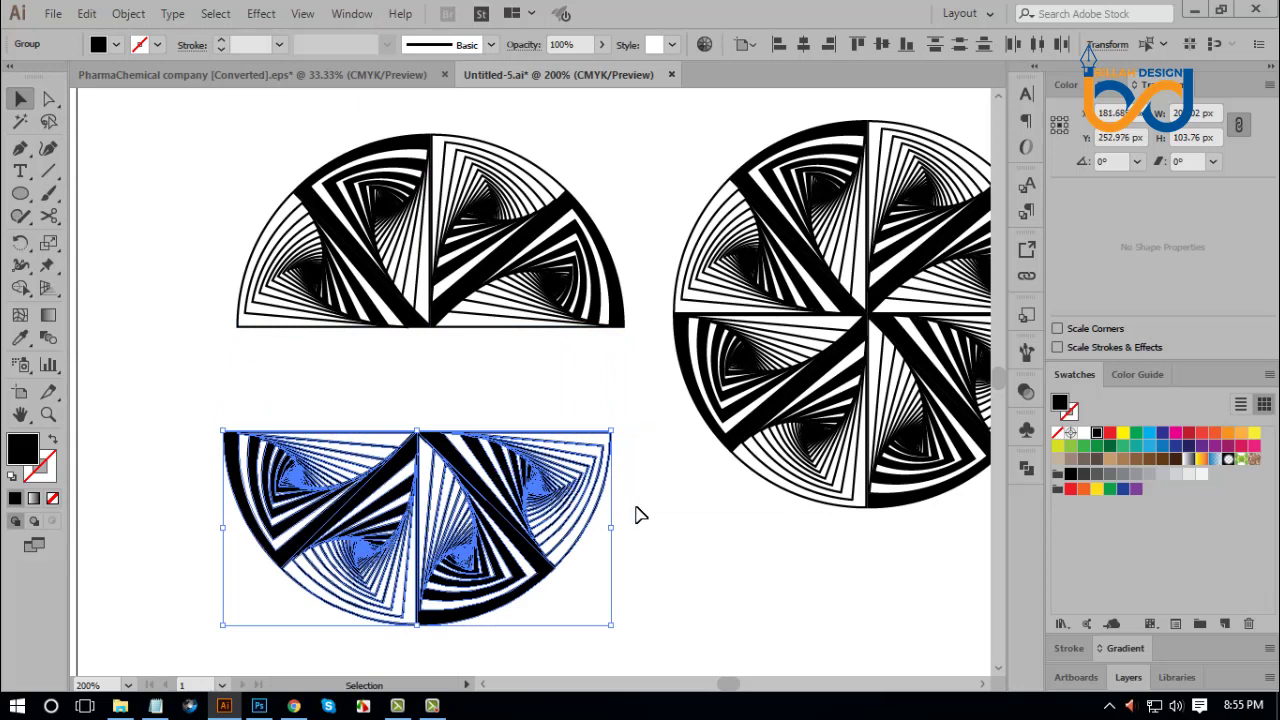
pyautogui.press('Delete')
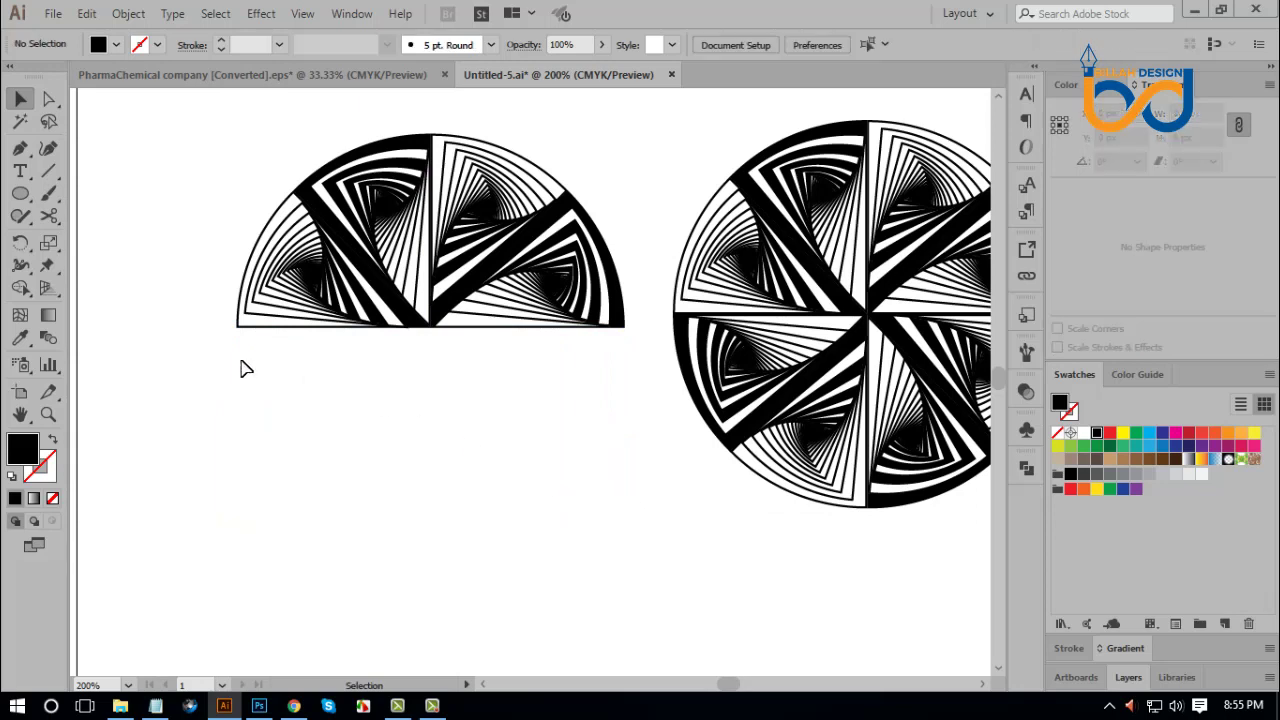
# Step: Reflect a copy of the remaining upper half circle across the horizontal axis along its flat edge
pyautogui.moveTo(238, 364); pyautogui.dragTo(623, 163)
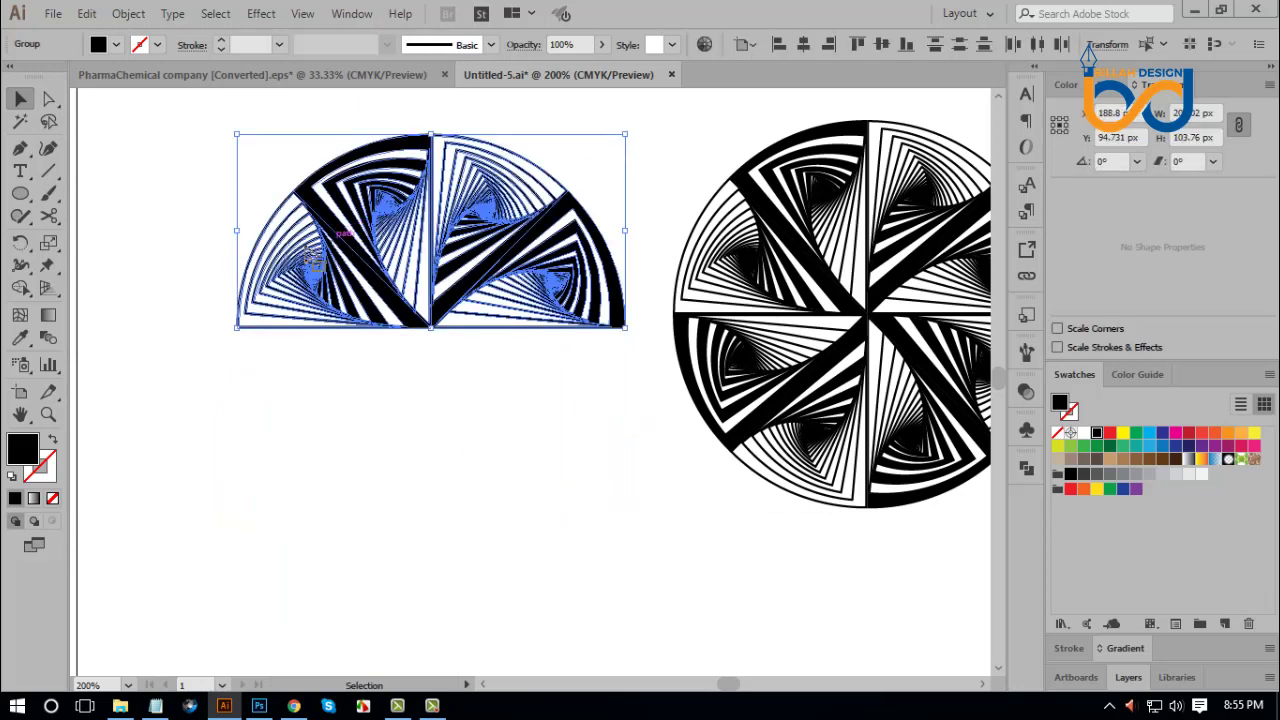
pyautogui.moveTo(20, 247); pyautogui.dragTo(76, 265)
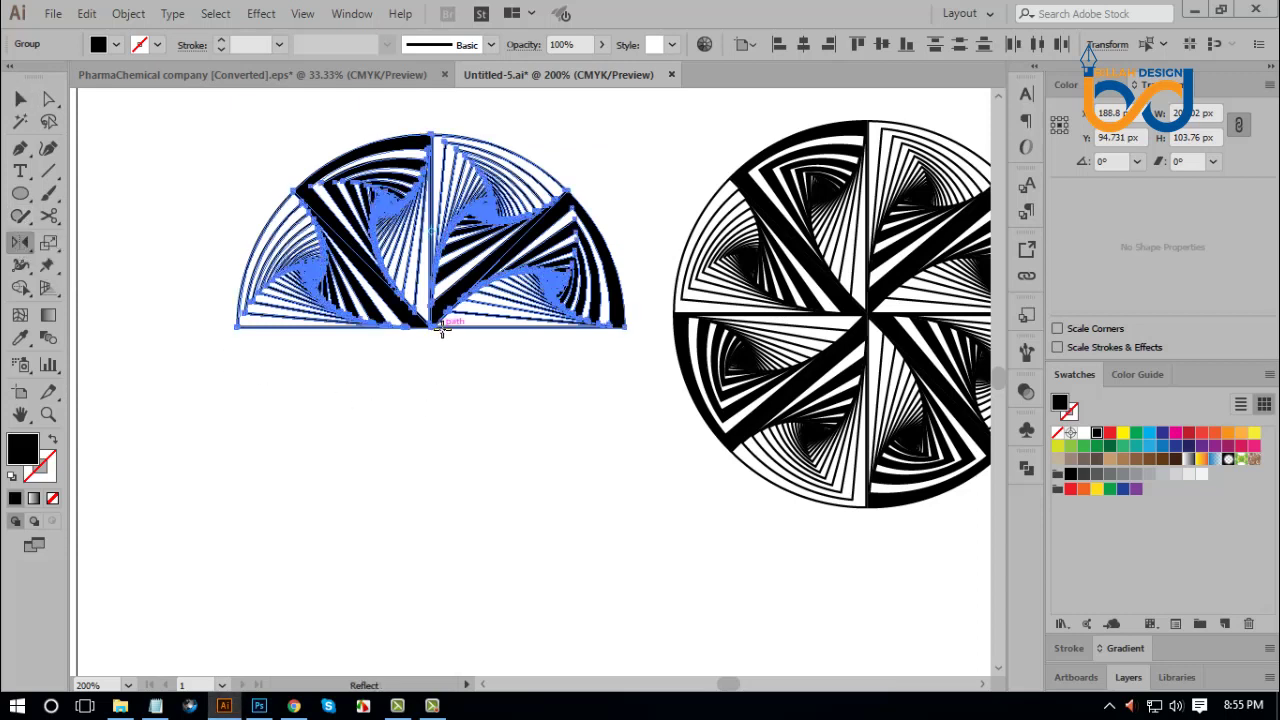
pyautogui.keyDown('alt'); pyautogui.click(626, 328); pyautogui.keyUp('alt')
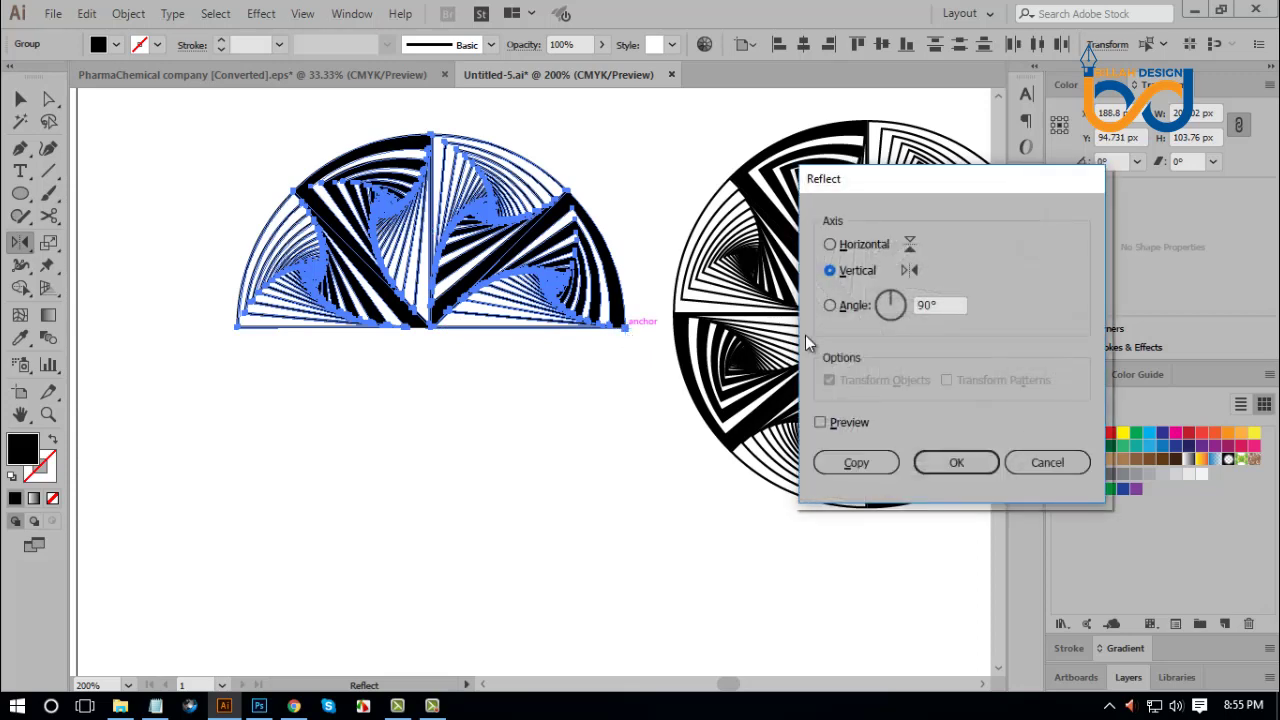
pyautogui.click(834, 248)
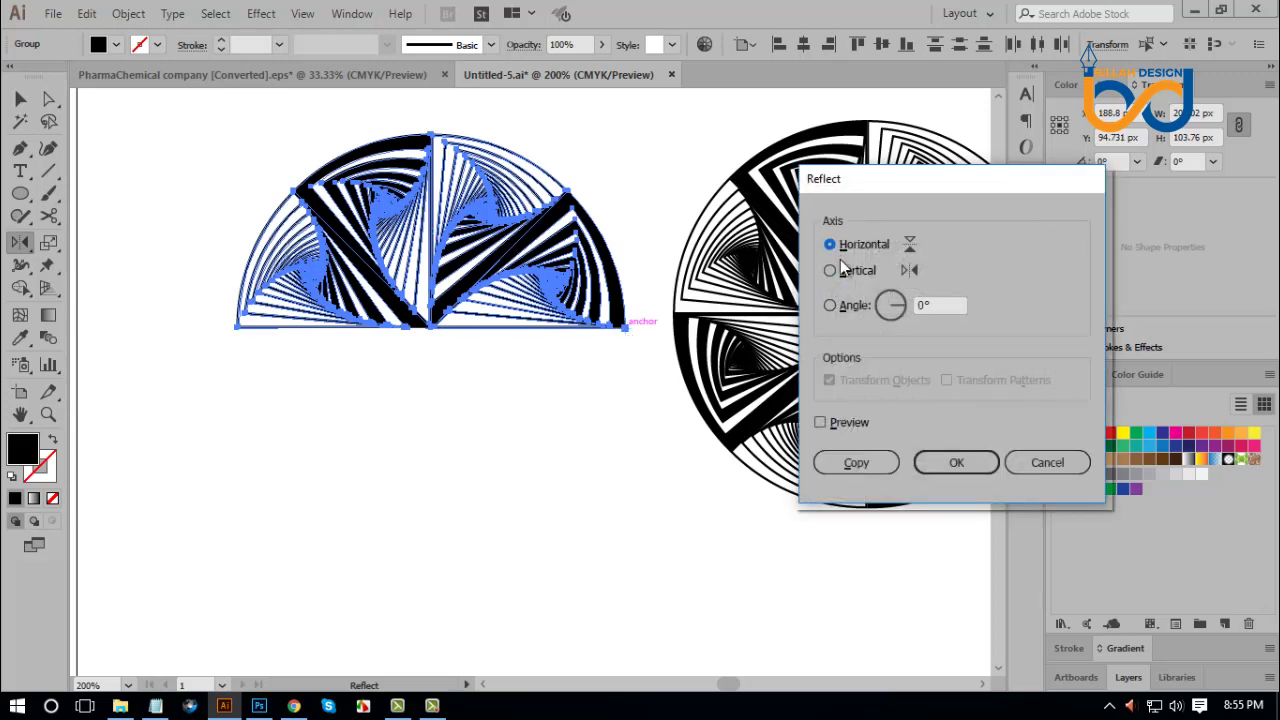
pyautogui.click(856, 463)
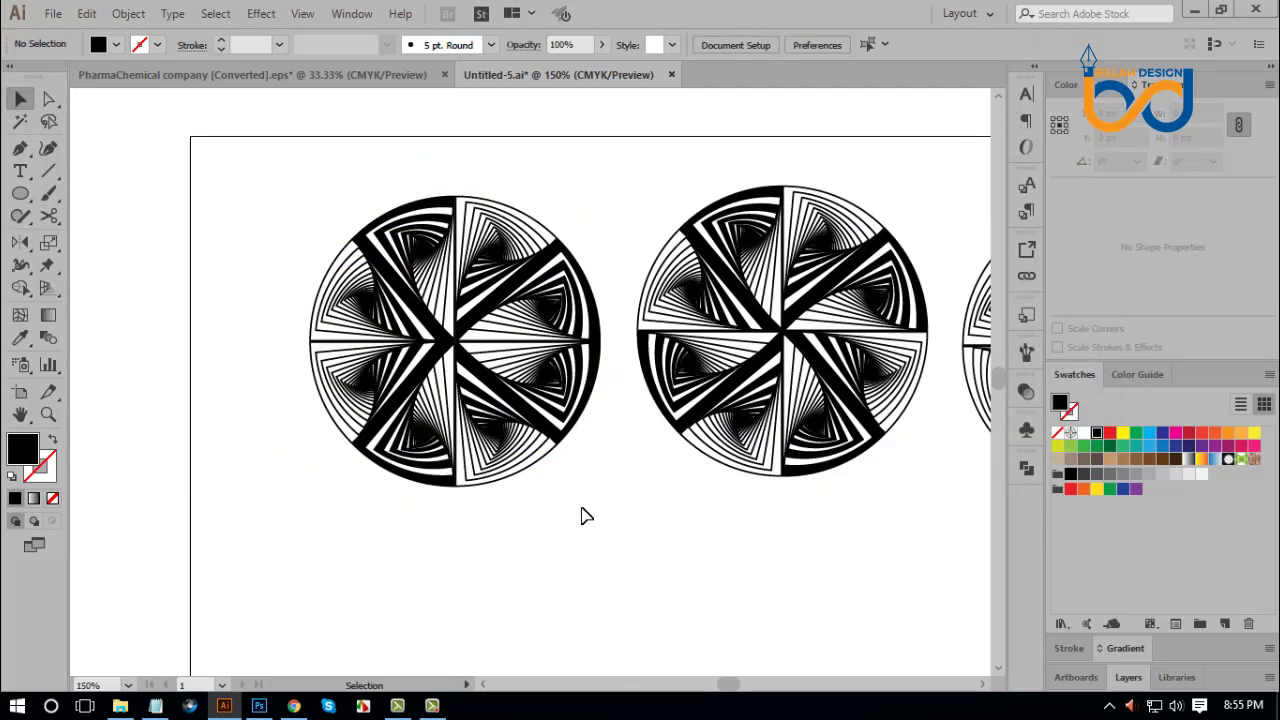
# Step: Group the upper half and its mirrored copy into one complete circle
pyautogui.press('a')
pyautogui.moveTo(300, 191); pyautogui.dragTo(586, 508)
pyautogui.click(634, 540)
pyautogui.press('space')
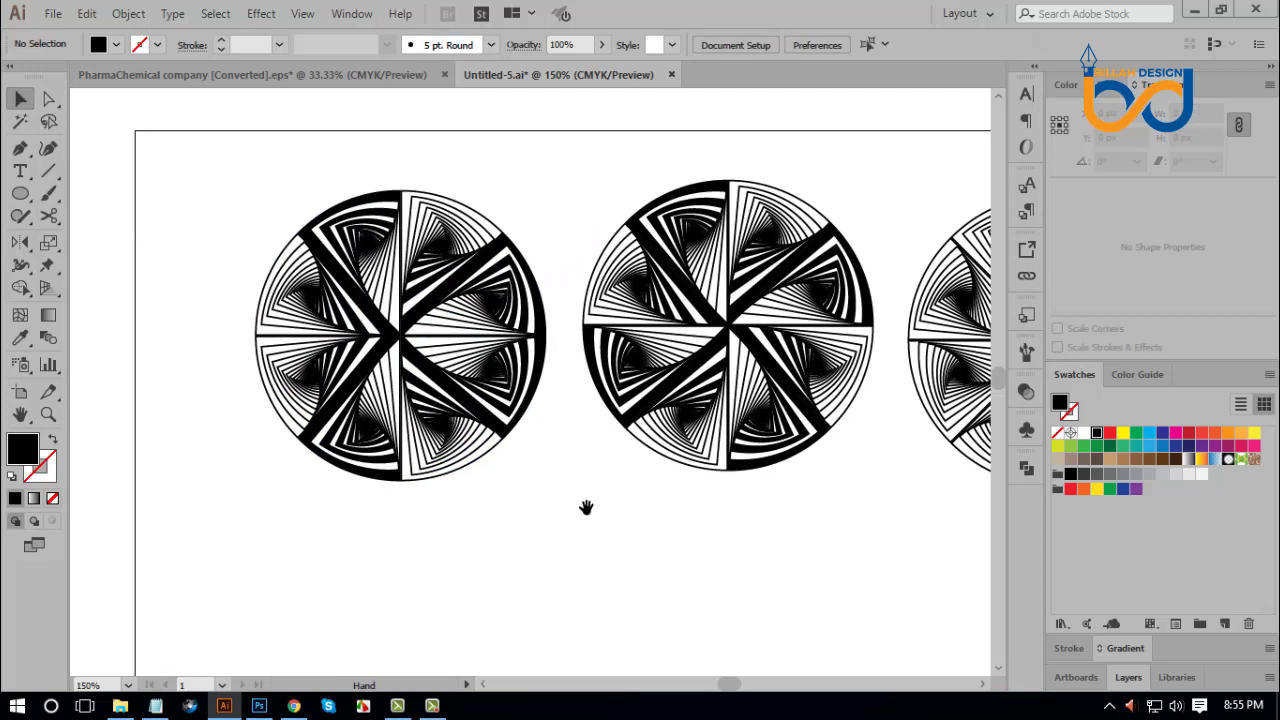
pyautogui.click(518, 372)
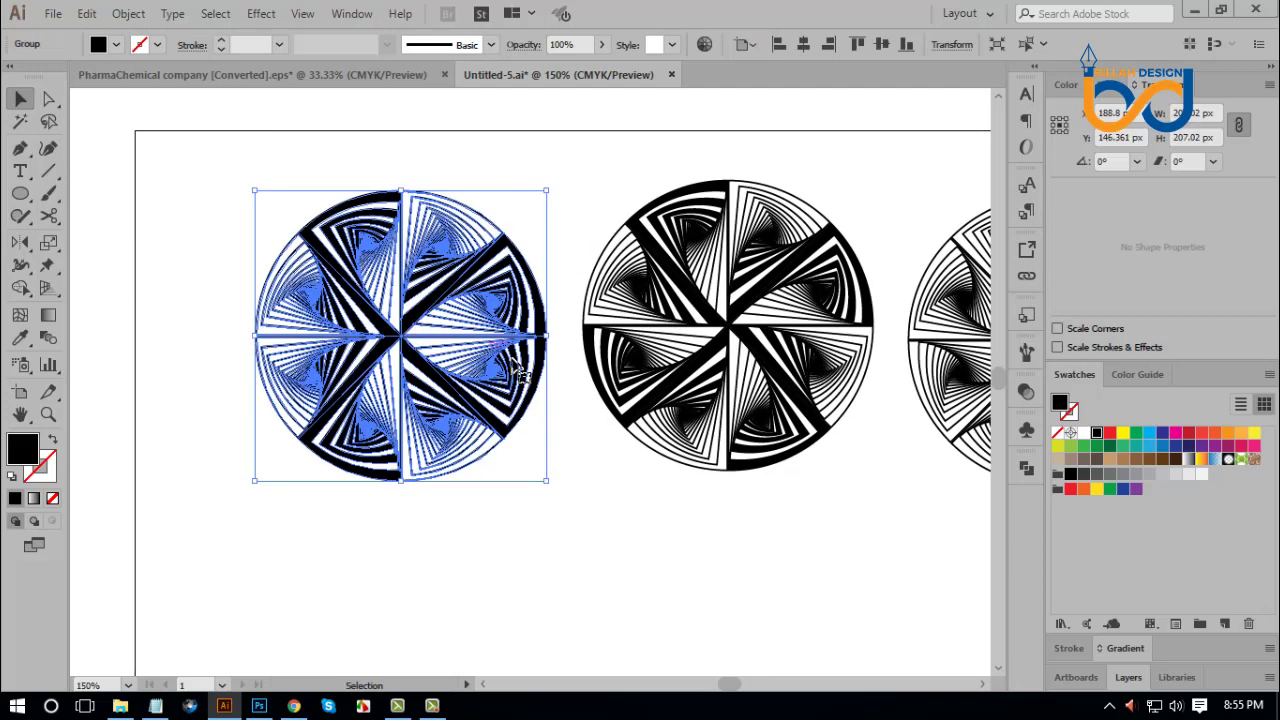
pyautogui.click(623, 536)
# Step: Examine the mirrored circle beside the other circular patterns and view the artboard at 100%
pyautogui.press('space')
pyautogui.moveTo(737, 560); pyautogui.dragTo(700, 537)
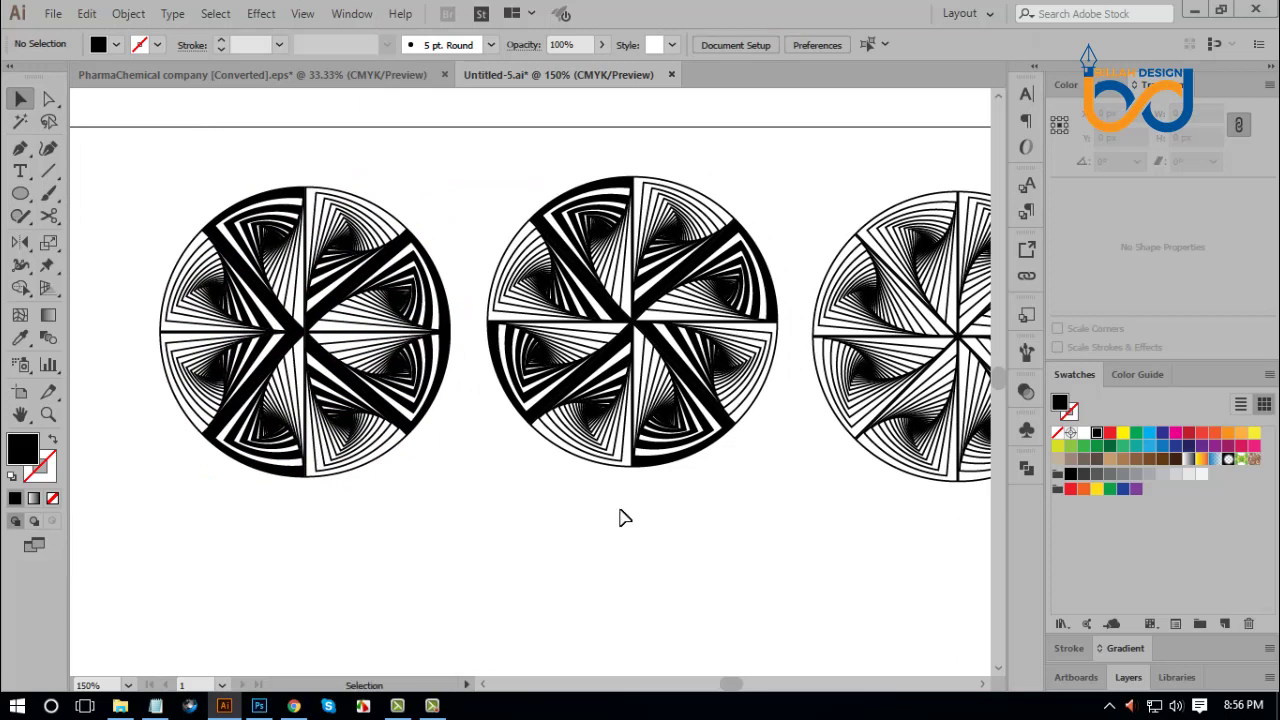
pyautogui.click(318, 316)
pyautogui.click(557, 523)
pyautogui.press('space')
pyautogui.moveTo(514, 486); pyautogui.dragTo(530, 486)
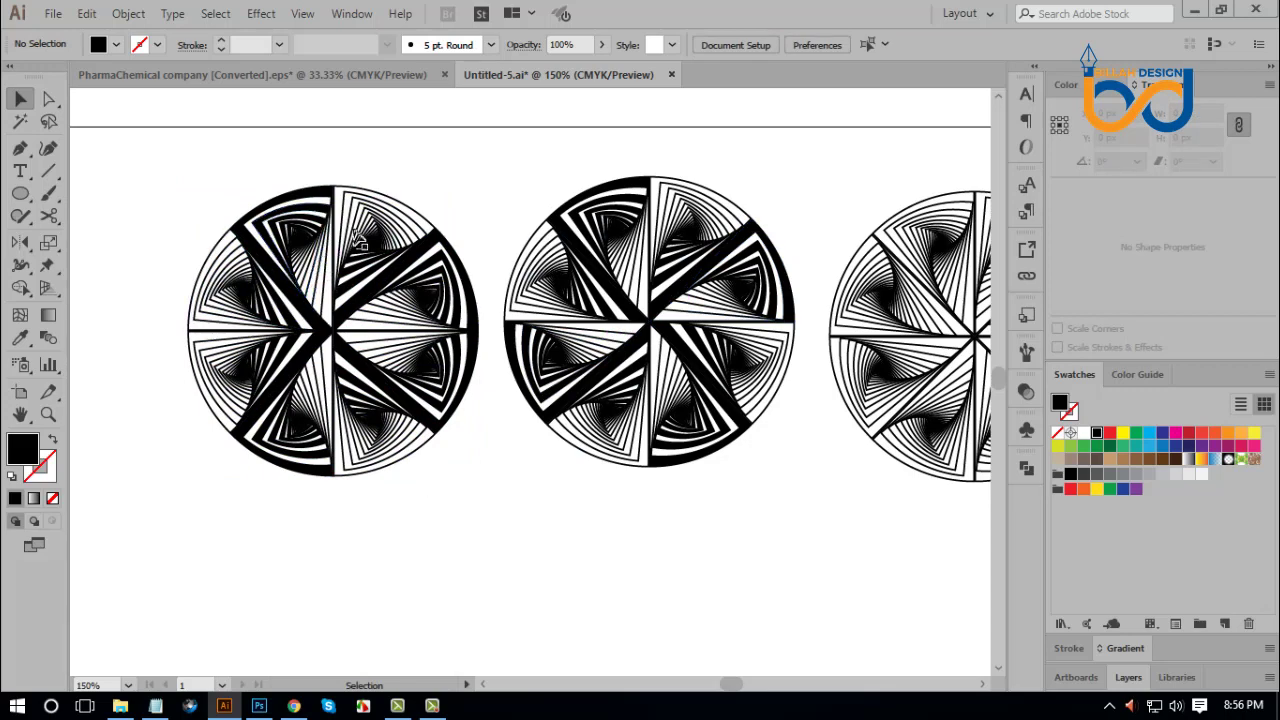
pyautogui.moveTo(495, 516); pyautogui.dragTo(503, 514)
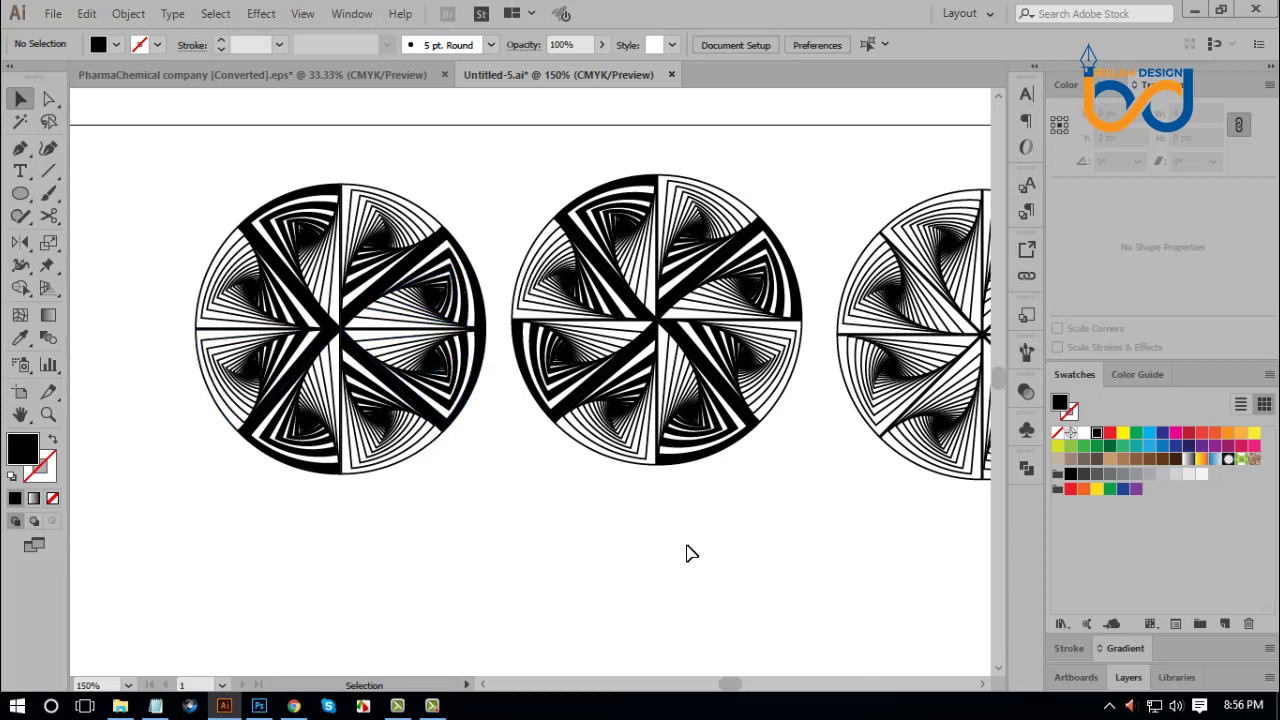
pyautogui.hotkey('ctrl', '1')
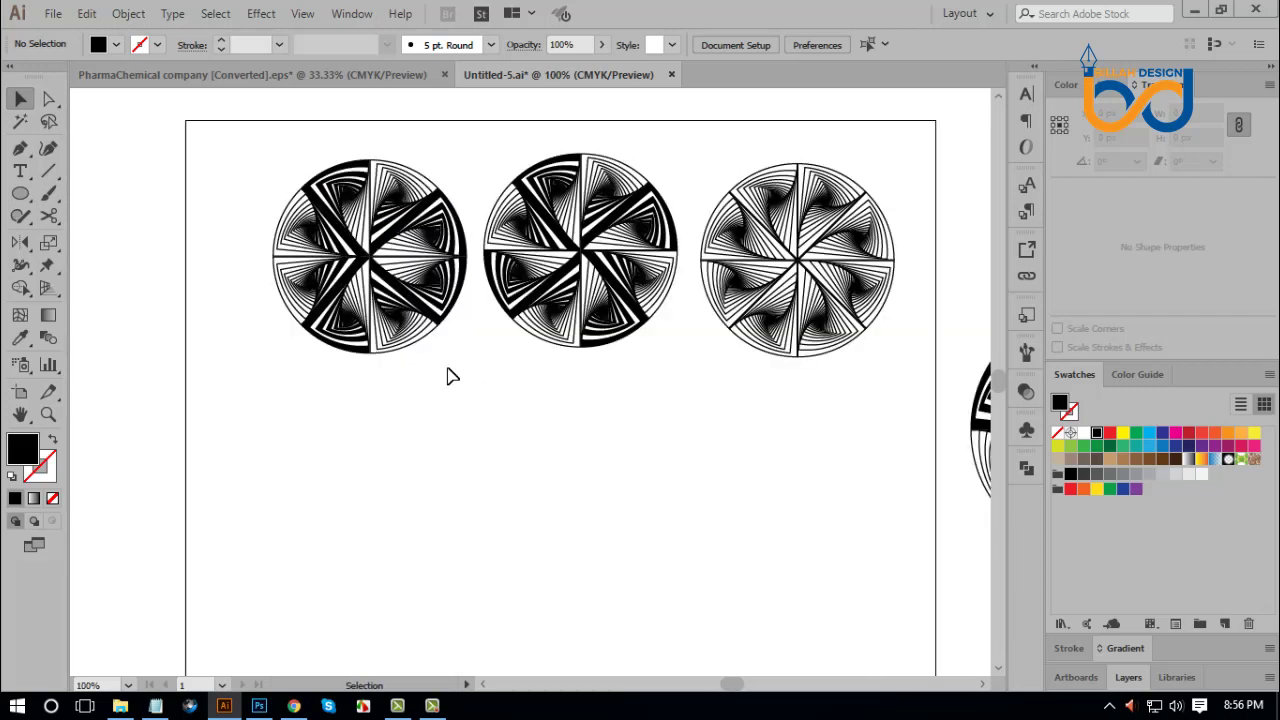